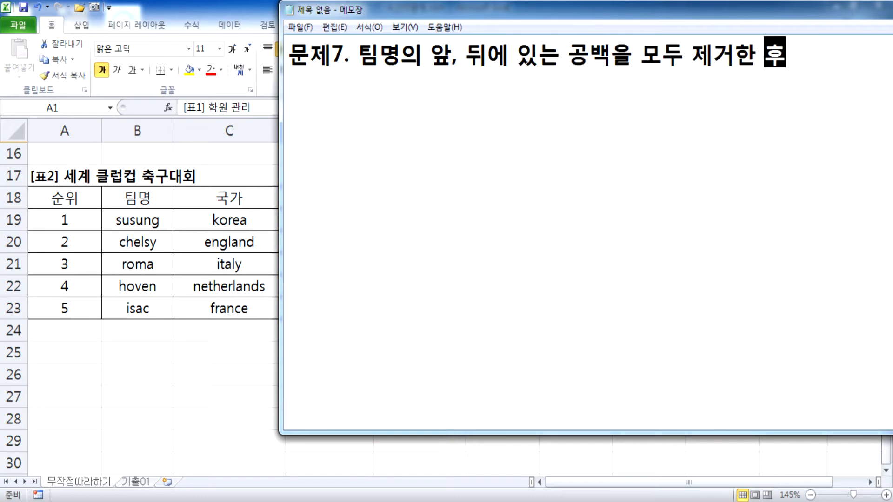
Step: Complete the 문제7 sentence in the note with ", 전체 문자를 대문자로 변환하시오."
type(", 전체 문자")
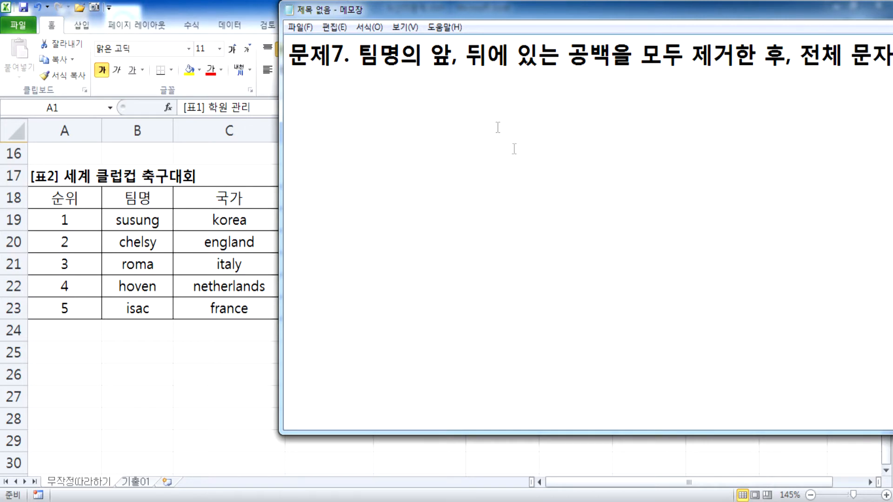
left_click_drag(487, 16, 378, 28)
type("를 ")
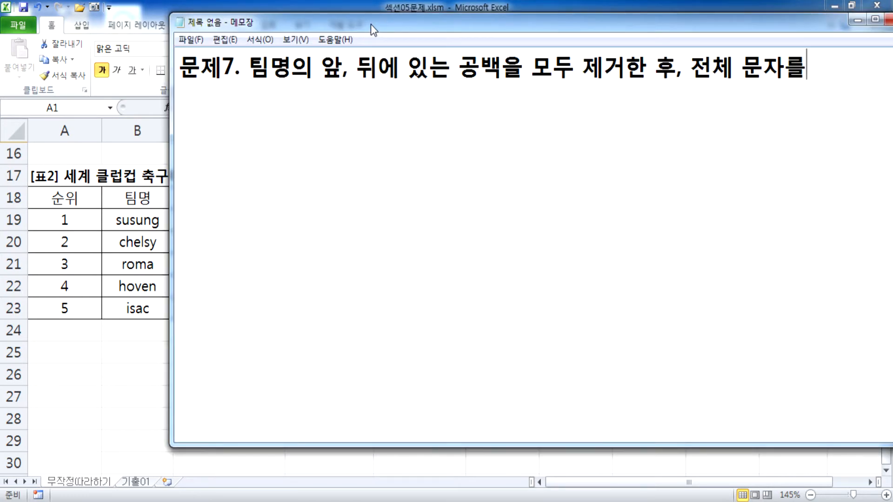
type("대문자로 변화")
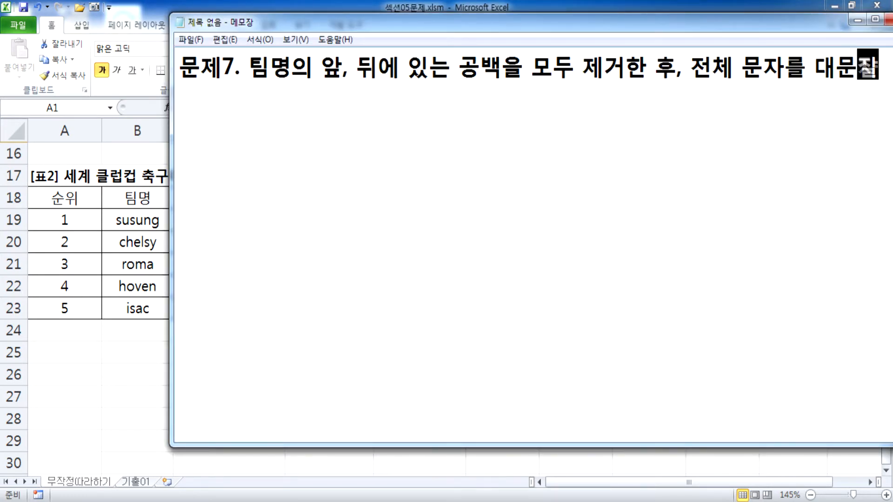
type("하시오.")
key("Return")
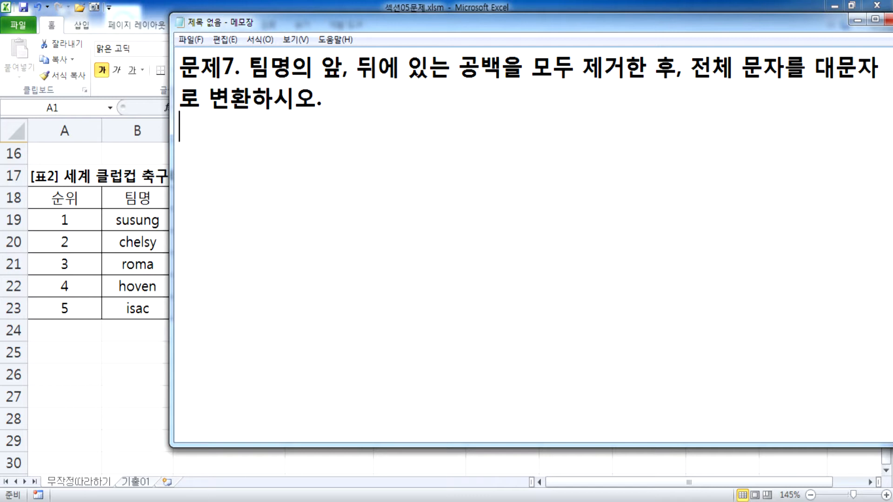
Step: Add the line "UPPER, TRIM 함수를 사용하시오." below the problem sentence and maximize the note window
type("UP")
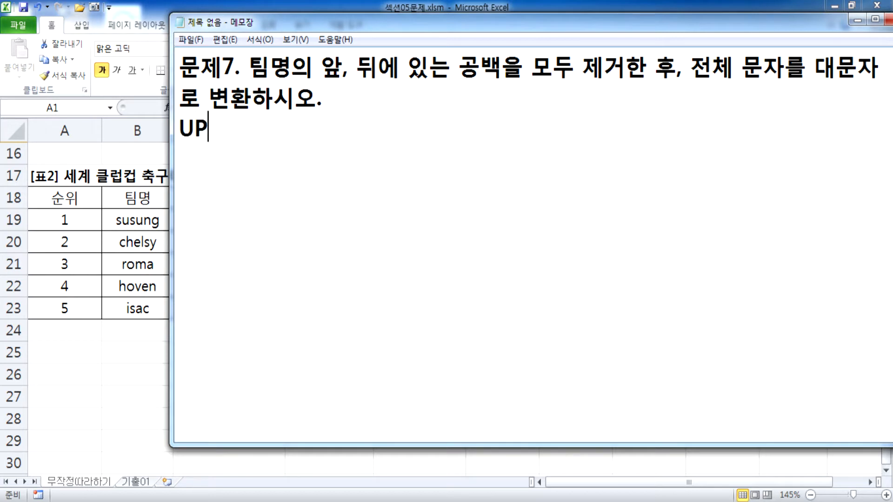
type("PER, TRI")
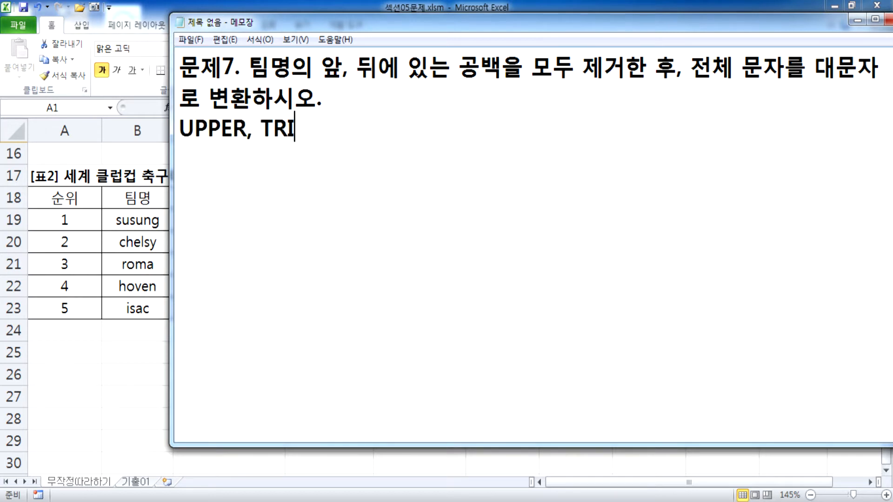
type("M 함수트 사용하시오.")
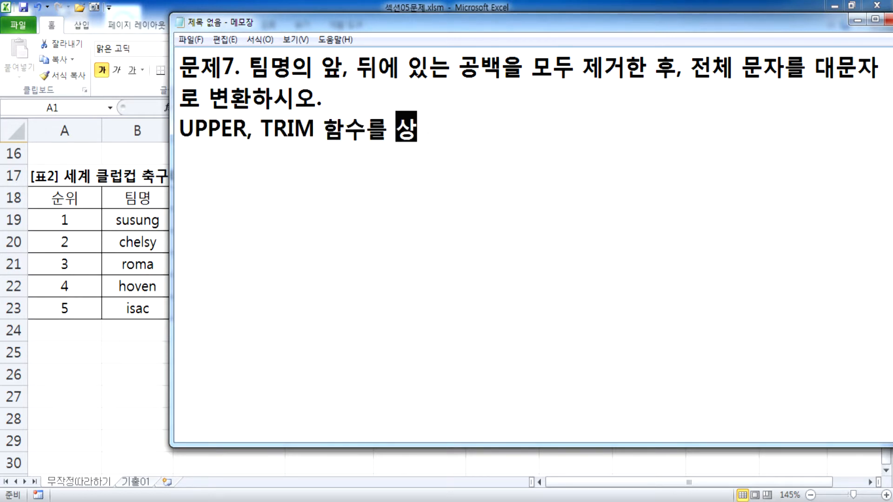
key("Return")
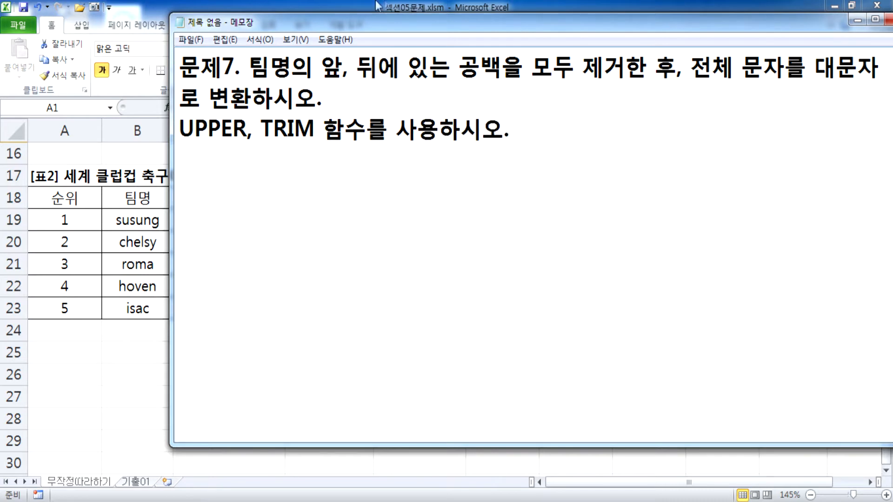
double_click(399, 27)
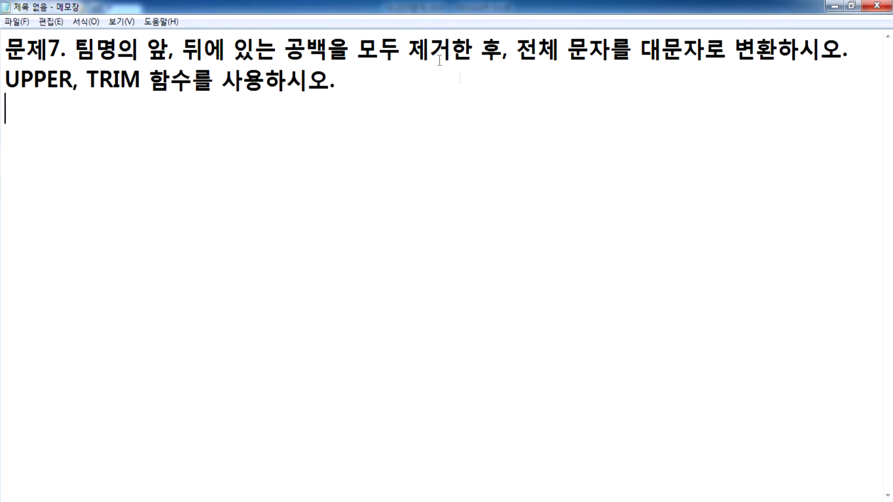
Step: Write the two candidate formulas "=공백제거(대문자(팀명))" and "=대문자(공백제거(팀명))" on separate lines
type("=공백제거(대")
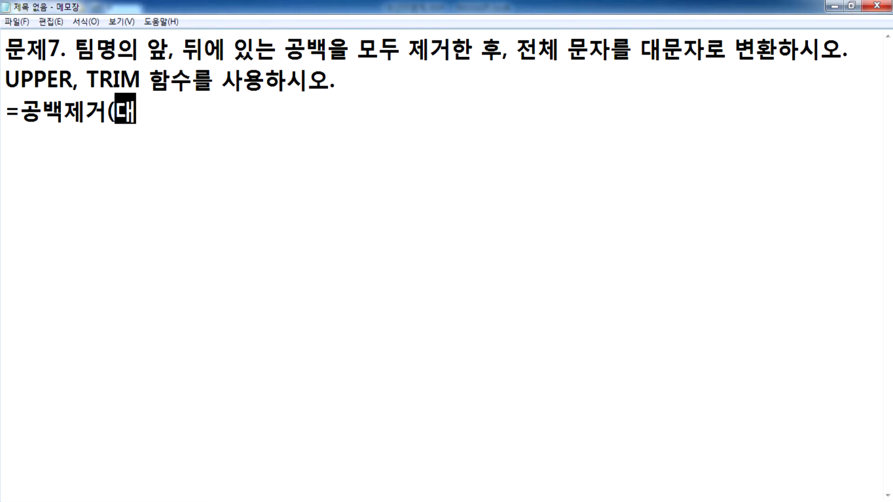
type("문자(ㅁ")
key("BackSpace")
type("팀며ㅇ))")
key("Return")
type("=")
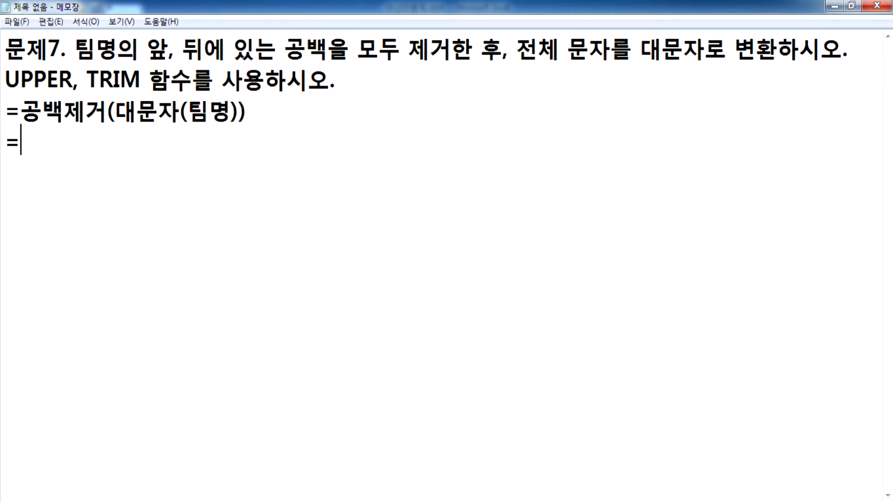
type("대문자(공백젝ㅓ(팀명))")
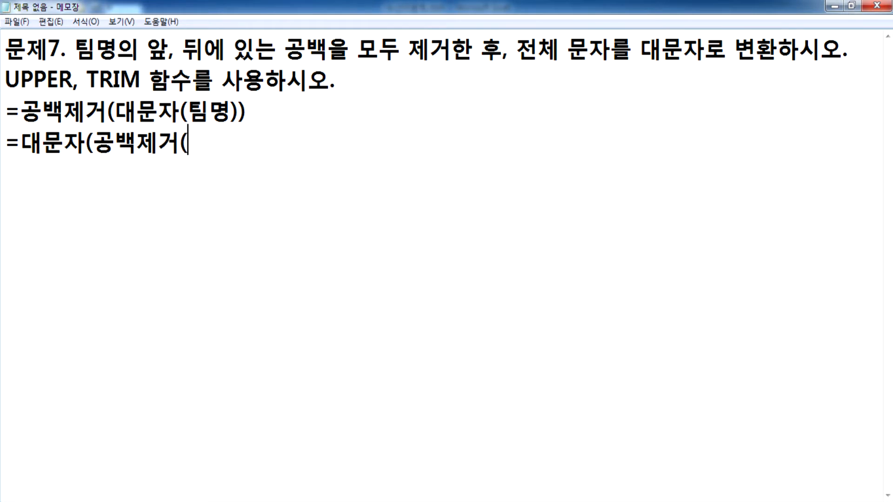
key("Return")
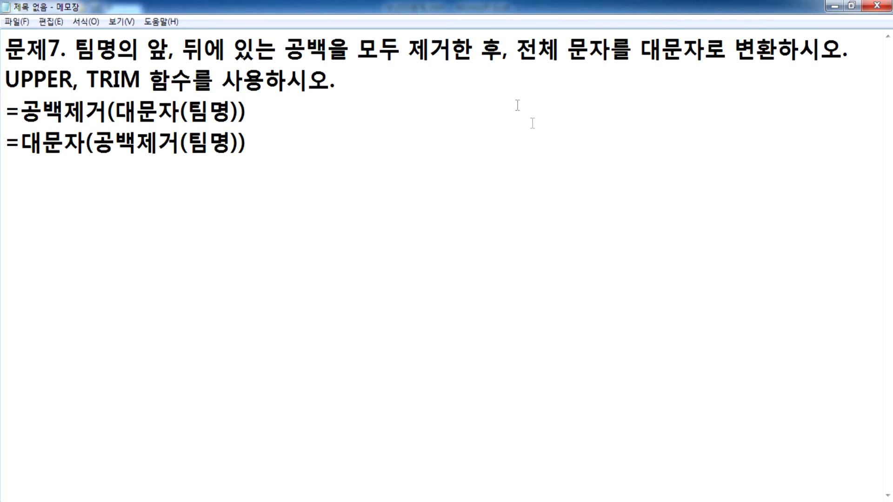
Step: Highlight the "후, 전체 문자를" part of the problem sentence and the inner 공백제거(팀명) of the second formula
left_click_drag(481, 48, 655, 52)
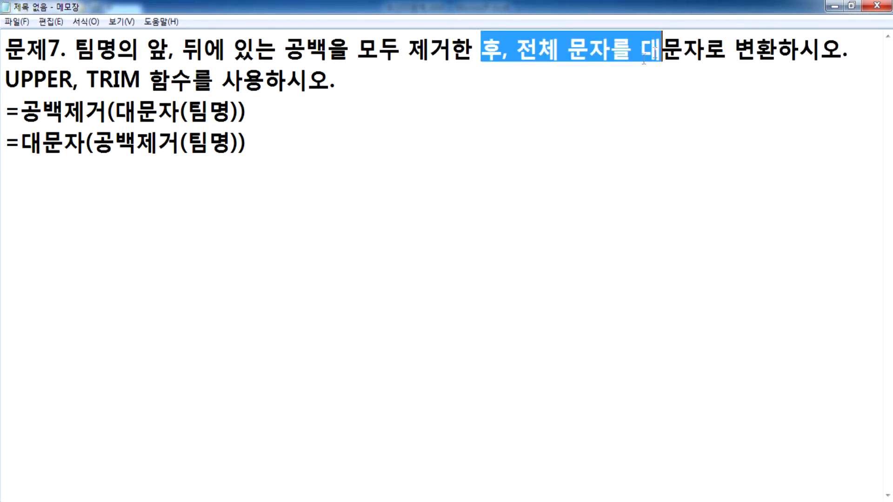
left_click(415, 165)
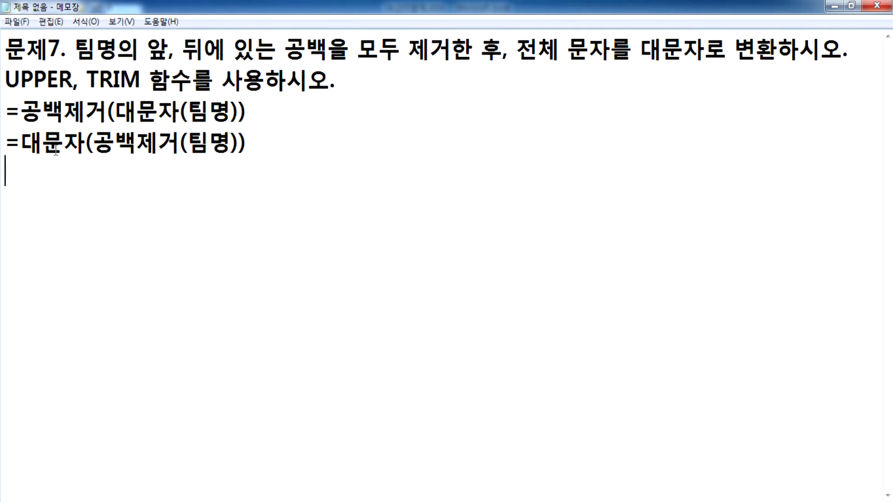
left_click_drag(93, 142, 239, 142)
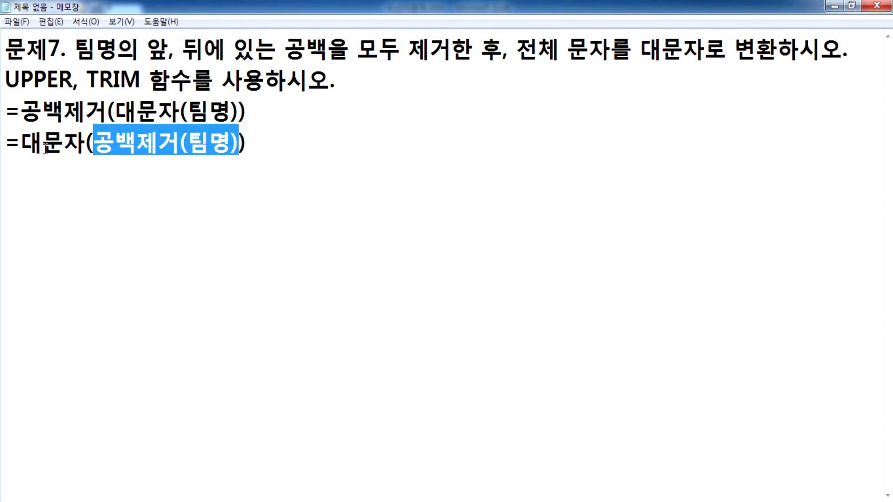
Step: Mark the first candidate formula with "?" and the second with "O", and highlight the first one
left_click(325, 105)
type("?")
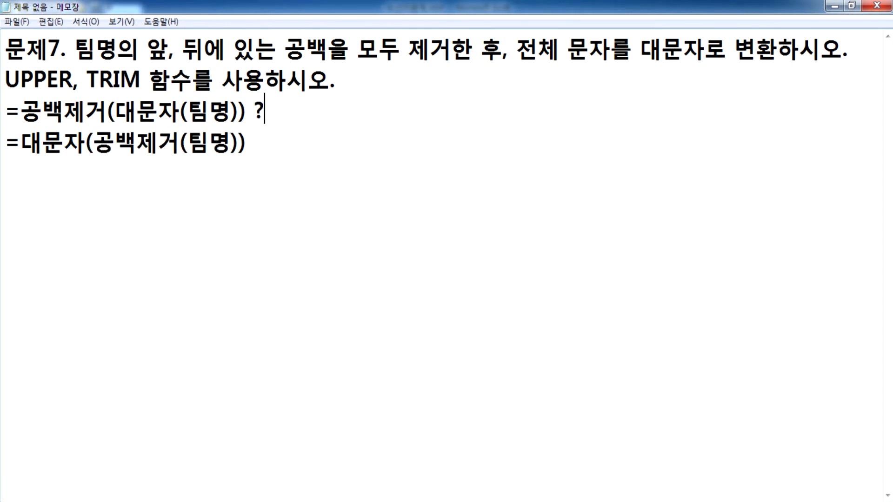
type("ㅒ")
key("BackSpace")
type("O")
key("Home")
key("Up")
key("shift+End")
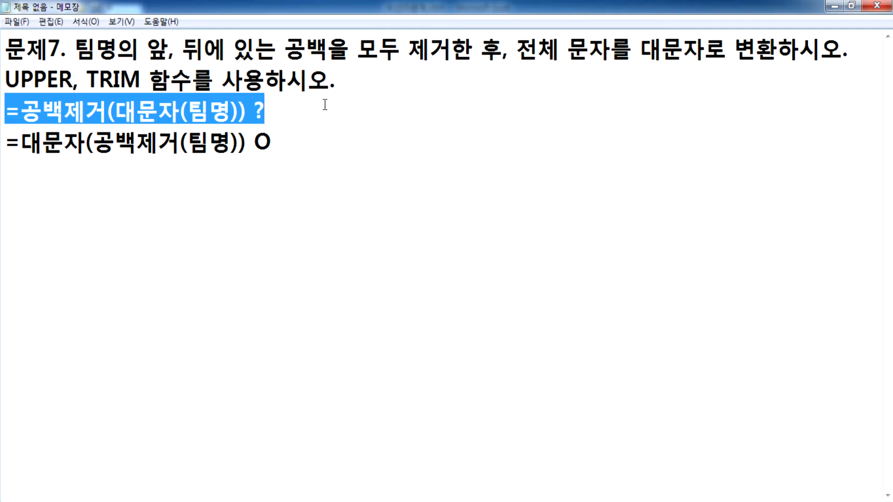
Step: Leave a blank line below the candidates and write the syntax "=UPPER(문자열)"
key("Down")
key("Return")
key("Return")
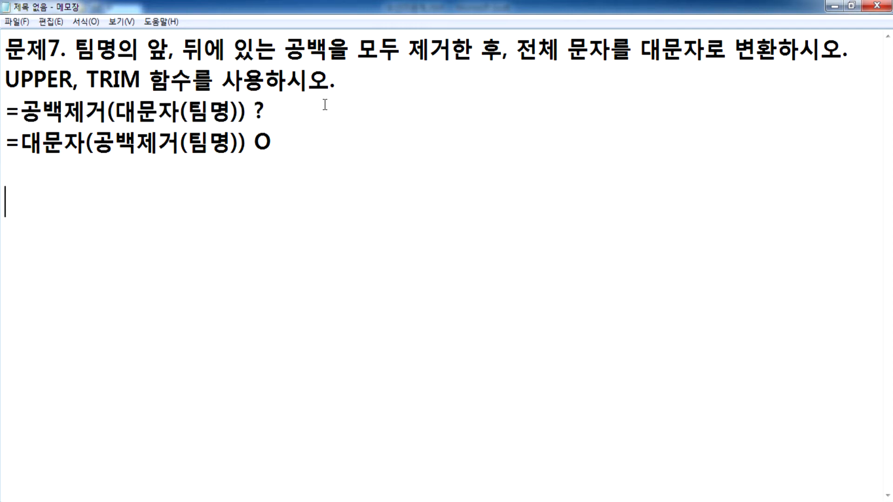
key("Return")
key("Return")
key("BackSpace")
key("BackSpace")
type("=ㅕㅔ")
key("BackSpace")
key("BackSpace")
type("PUUER(무")
key("Left")
key("Left")
key("Left")
key("Left")
key("Left")
key("Left")
key("Left")
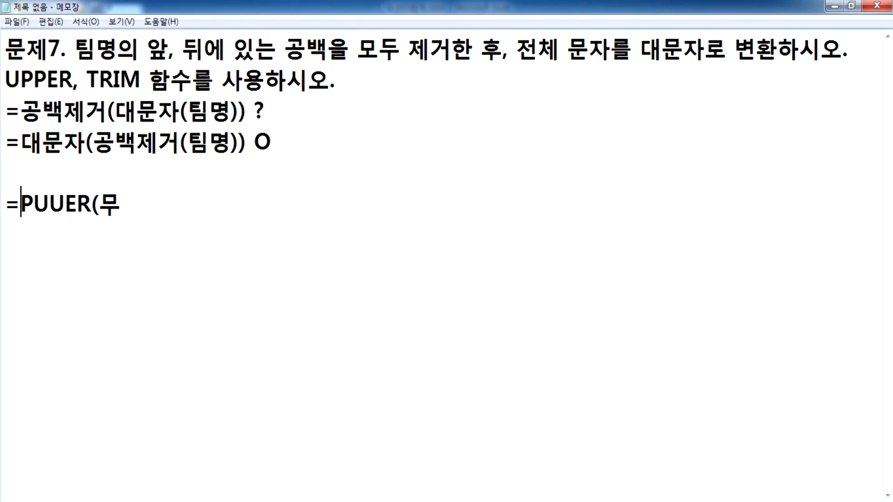
type("U")
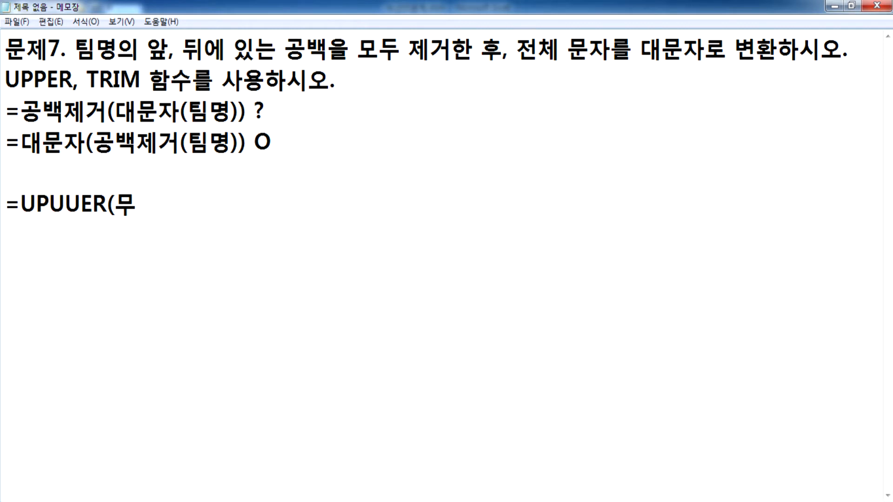
key("Right")
key("Delete")
type("U")
key("BackSpace")
type("P")
key("Delete")
key("BackSpace")
type("문자열")
key("BackSpace")
key("BackSpace")
key("BackSpace")
type("여ㄹ)")
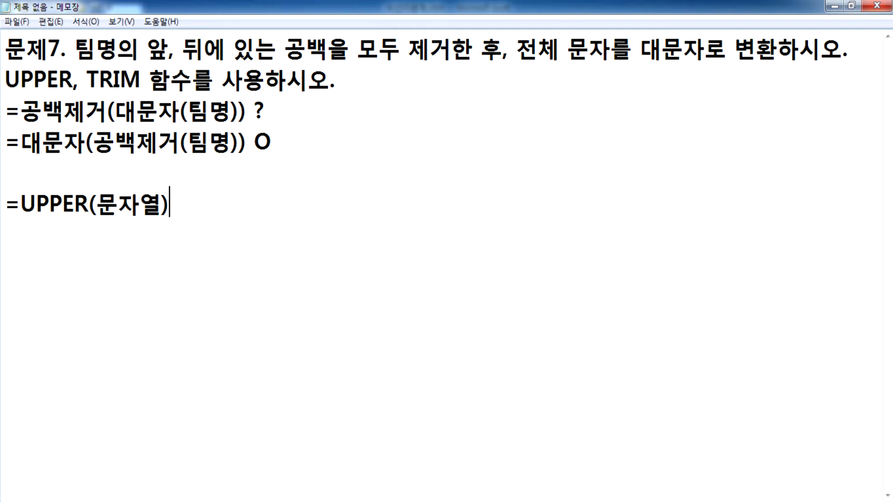
Step: Describe UPPER on the same line with ": 문자열(여러개의 문자)을 대문자로 변환시키는 함수"
type(": ㅁ무")
key("BackSpace")
key("BackSpace")
key("BackSpace")
type("문자열(ㅇ")
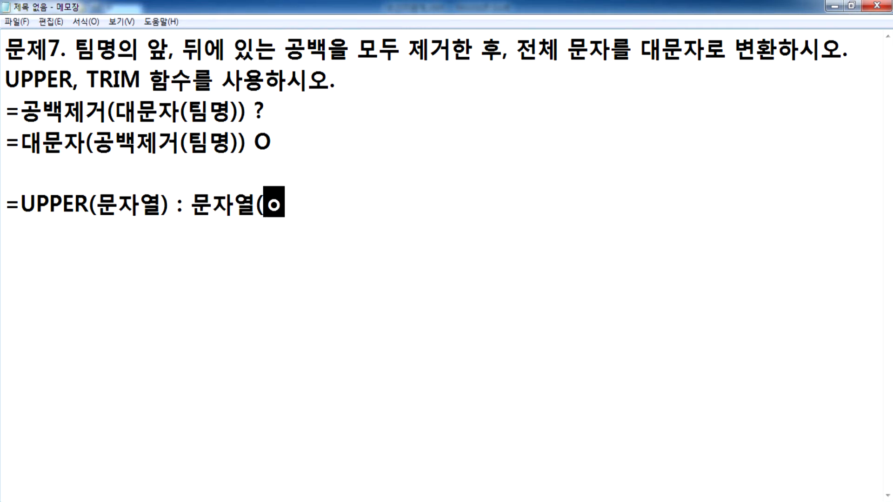
type("ㅕ러 개")
key("BackSpace")
key("BackSpace")
key("BackSpace")
type("개의 문자)")
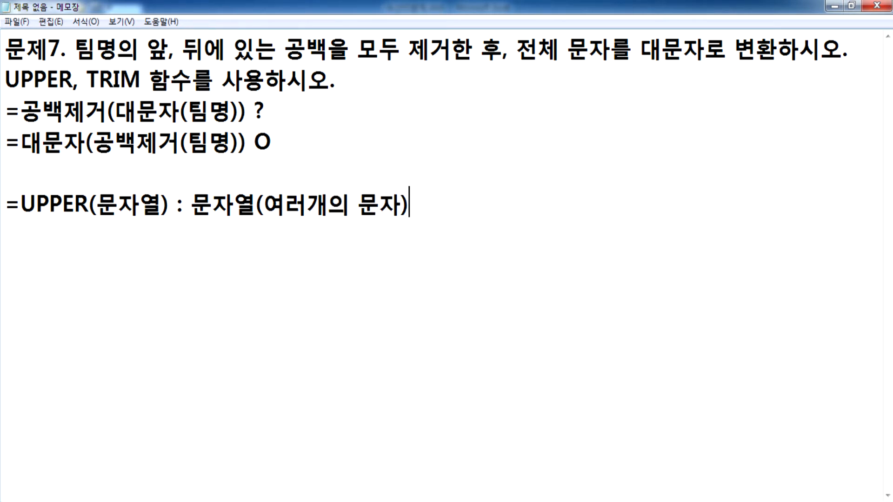
type("을 대문자로 ")
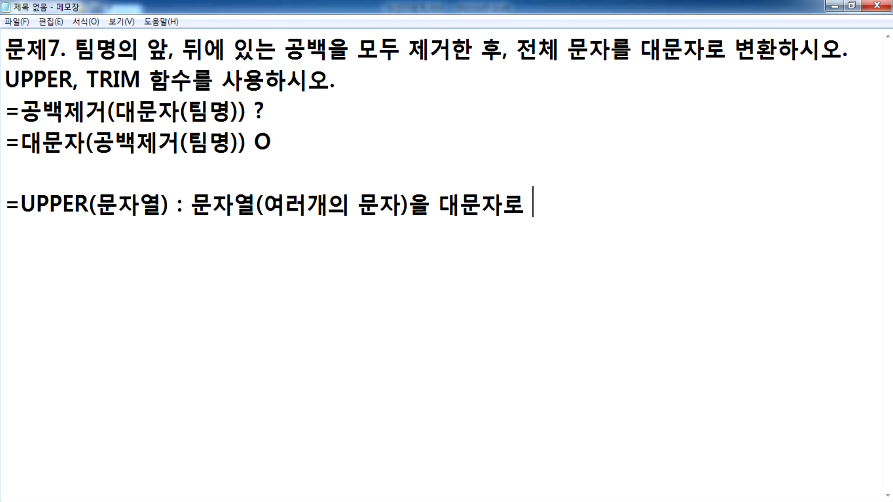
type("변환")
type("시키는 하")
type("ㅁ수")
key("Return")
Step: Add the line "=TRIM(문자열) : 문자열의 앞/뒤의 공백은 모두 제거, 문자열의 사이에 있는 공백은 한 개만 유지하고 나머지 제거시키는 함수"
type("=T")
type("RIM(ANS")
key("BackSpace")
key("BackSpace")
key("BackSpace")
key("Hangul")
type("문자열)")
type(" : 문자열ㅇ")
type("ㅢ 앞,")
key("BackSpace")
type("/뒤의 공백은 모")
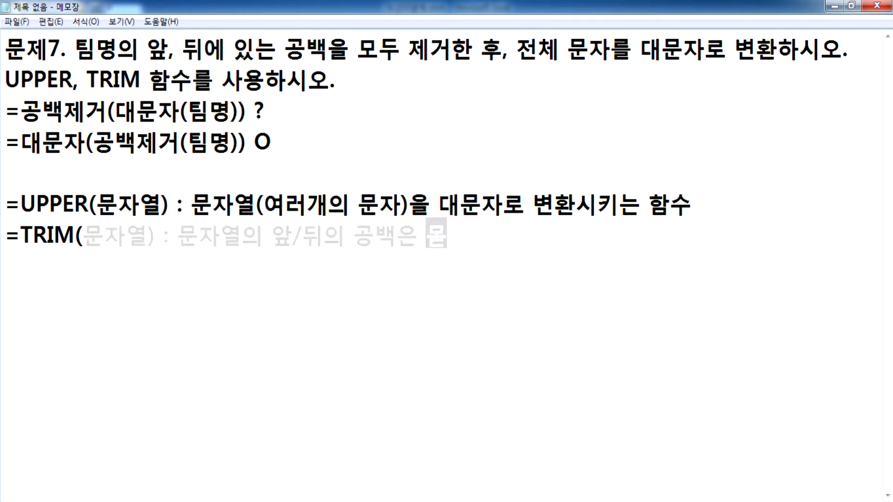
type("두 제거, 문자열의 사이에 이ㅆ는 공백은 한 갬")
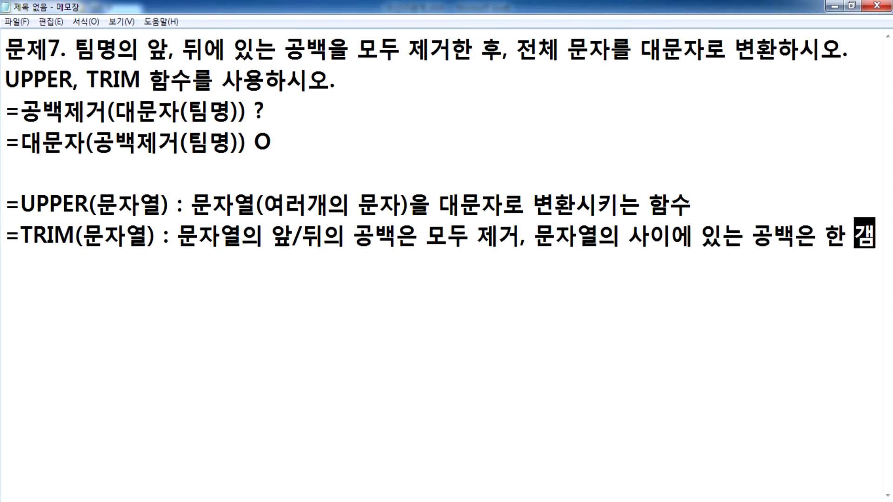
type("ㅏㄴ 유지하고")
type(" 나머지 제거")
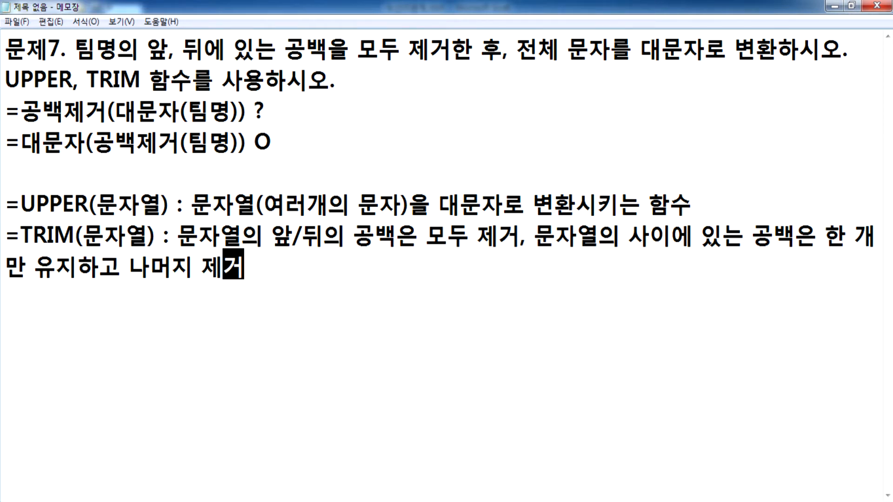
type("시키느 ㅎ")
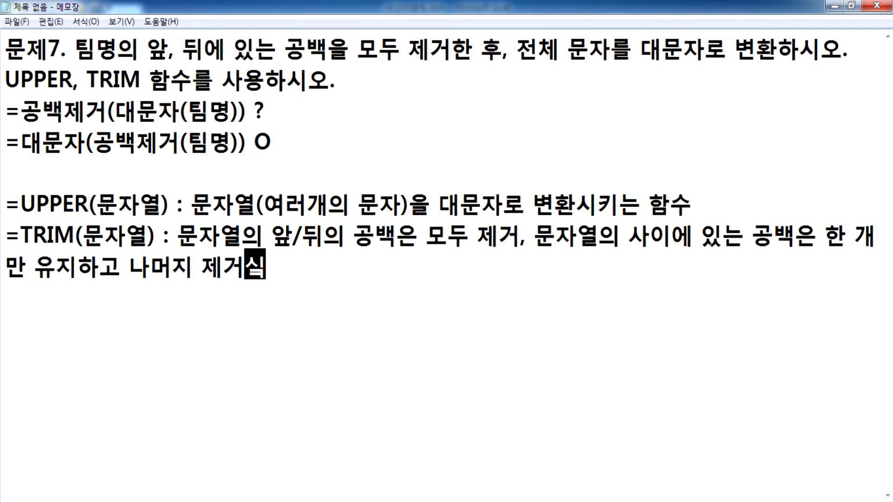
key("BackSpace")
key("BackSpace")
key("BackSpace")
type("는 함수")
Step: Insert the example =UPPER("abcdefg") > "ABCDEFG" under the UPPER description, followed by a blank line
key("Up")
key("Up")
key("End")
key("Return")
type("=UPPER")
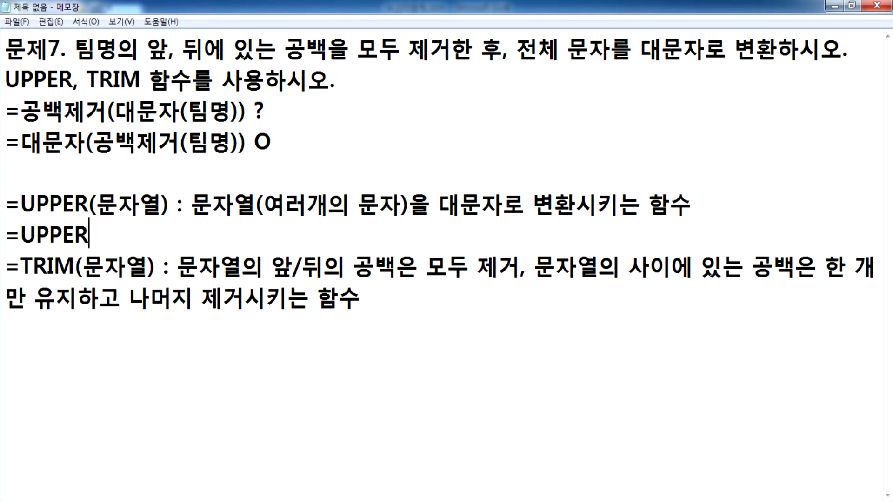
type("(\"\")")
key("Left")
key("Left")
type("뮻ㅇㄸㄹ")
key("BackSpace")
key("BackSpace")
key("BackSpace")
key("BackSpace")
type("abcdefg\")")
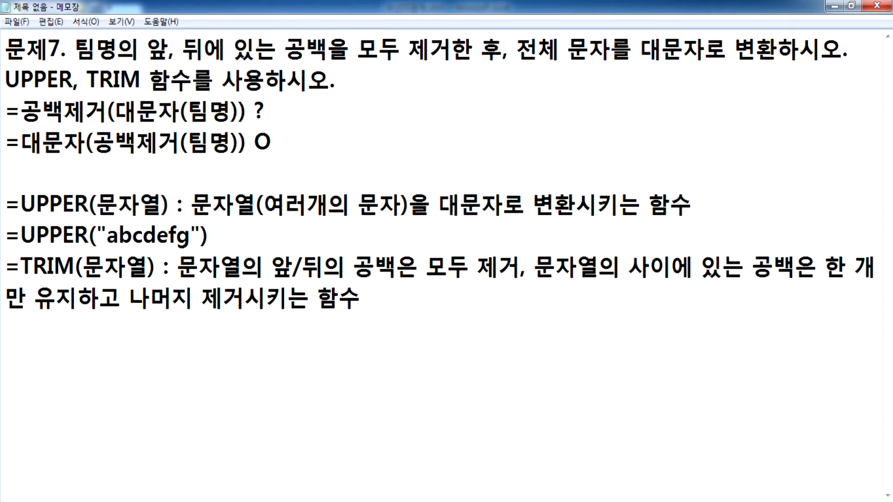
type(" > \"\"")
key("Left")
type("ABCDEFG")
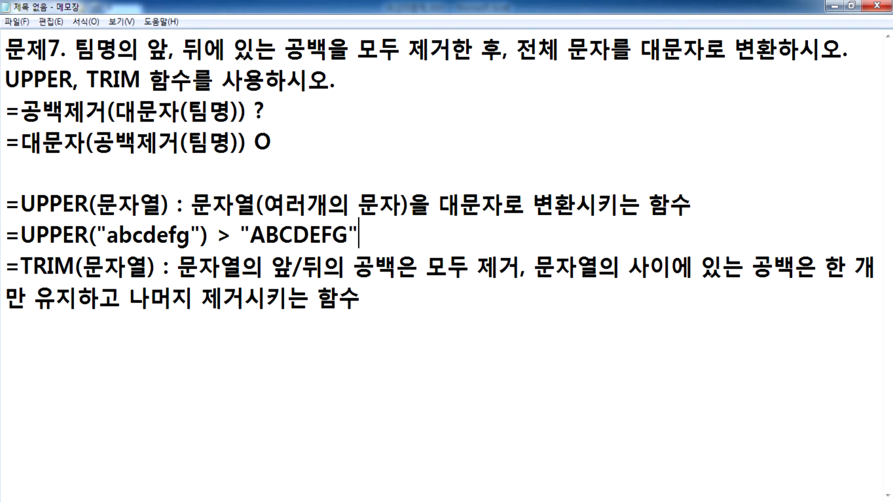
key("Return")
Step: Add several blank lines below the TRIM description and place the insertion point beneath it
key("Down")
key("Down")
key("Down")
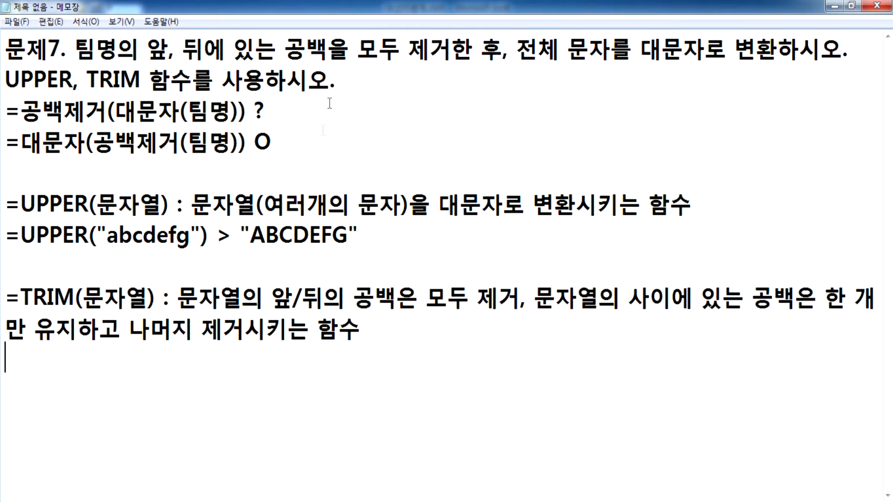
key("Return")
key("Return")
key("Return")
key("Return")
key("Return")
key("Return")
key("Return")
left_click(91, 286)
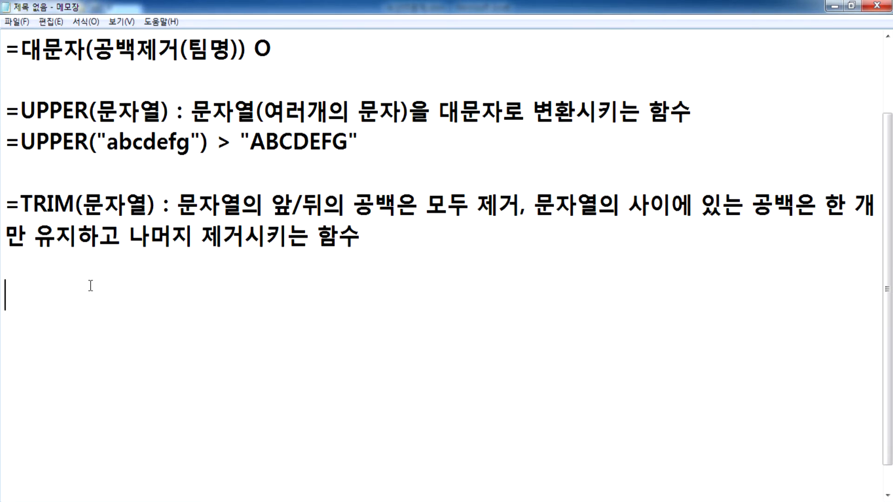
Step: Start an example line with =TRIM() directly under the TRIM description
type("=")
type("ㅅ갸ㅡ(")
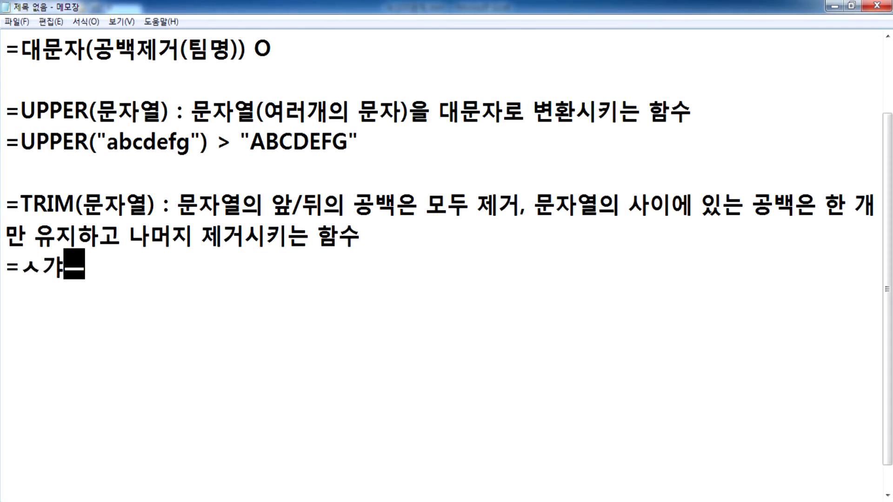
key("BackSpace")
key("BackSpace")
key("BackSpace")
key("BackSpace")
key("Hangul")
type("T")
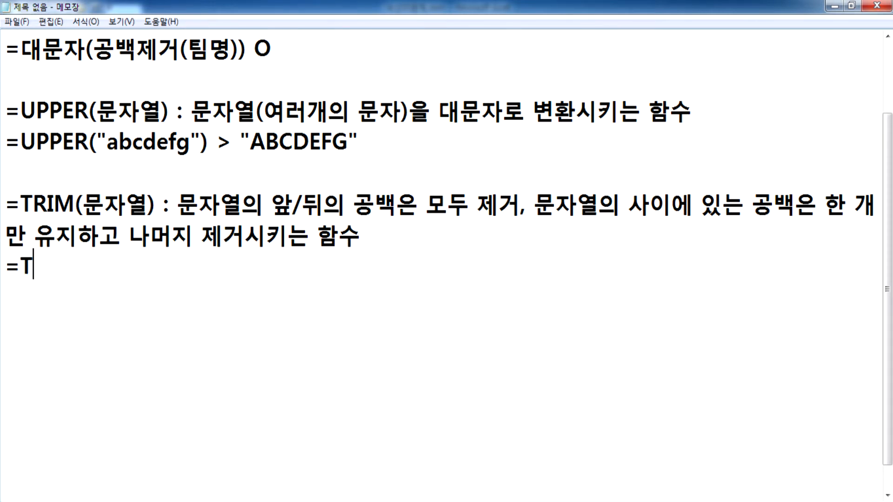
type("RIM()")
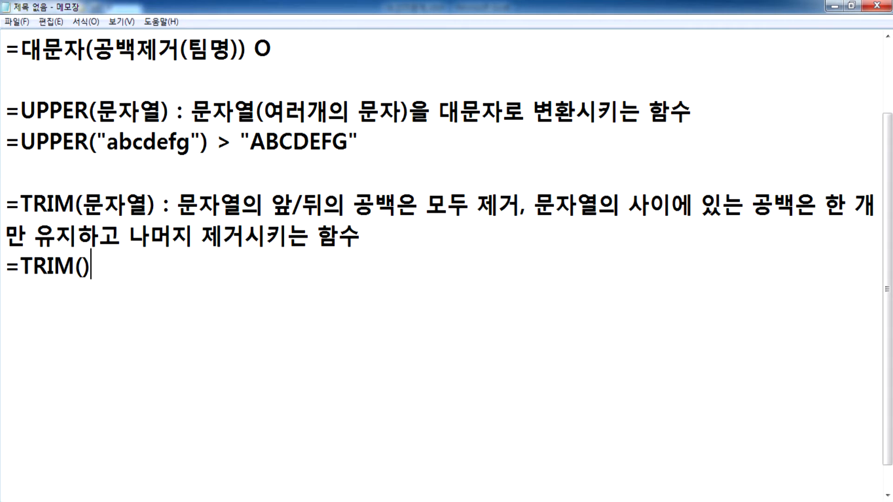
Step: Fill the TRIM example with a quoted string of A, B and C with extra spaces before, between and after them, followed by >
type("\"\"")
key("Left")
type("A     ")
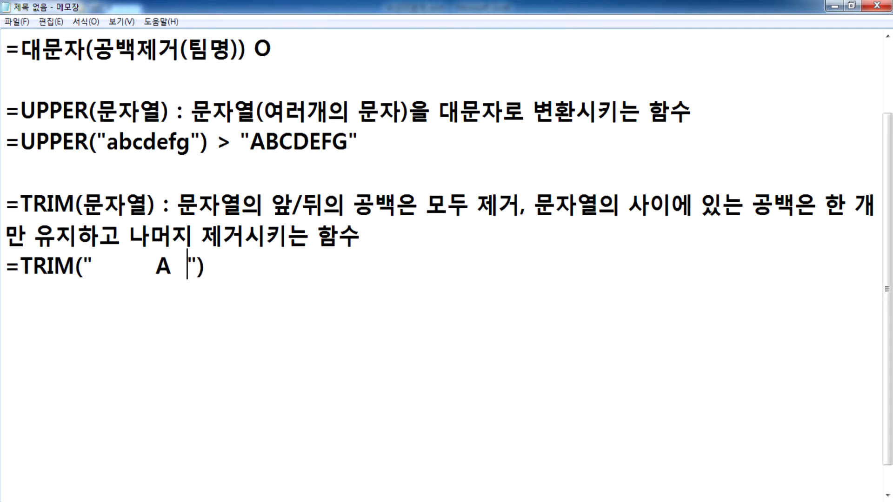
type(" B     C")
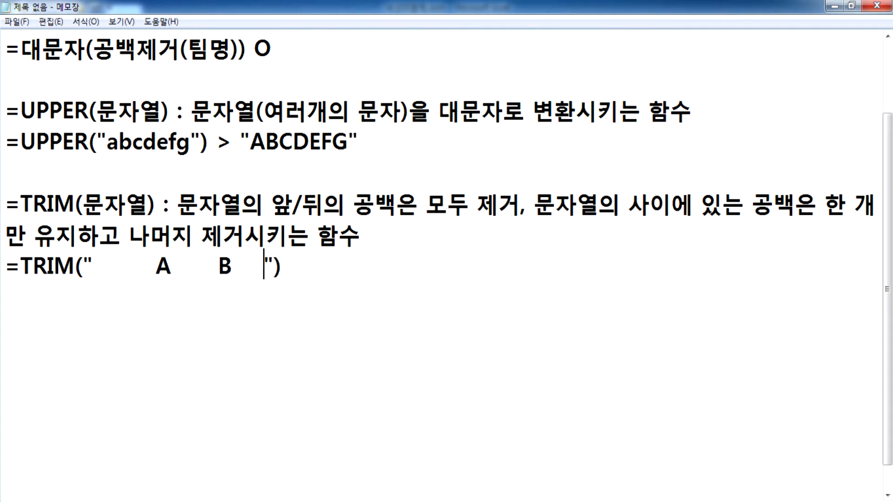
type("        \")")
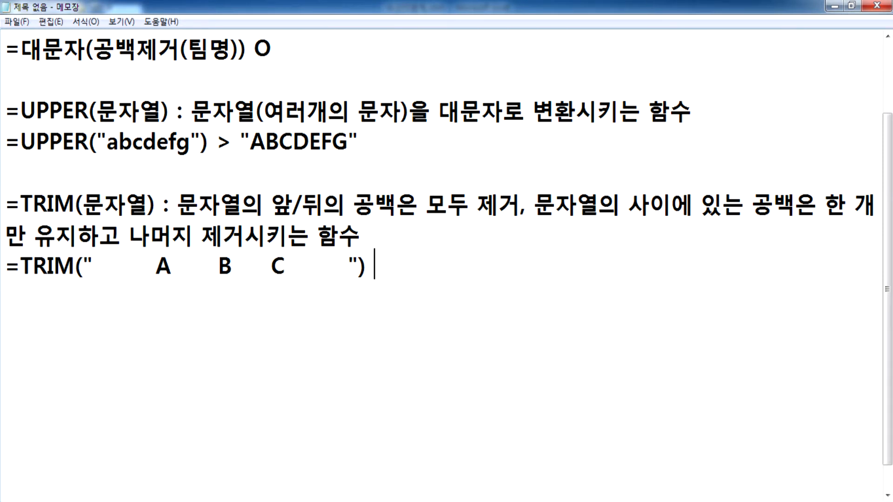
type(" >")
Step: Change B to BB in the example string and add D one space after C
key("Left")
key("Left")
key("Left")
key("Left")
key("Left")
key("Left")
key("Left")
key("Left")
key("Left")
key("Left")
key("Left")
key("Left")
key("Left")
key("Left")
key("Left")
key("Left")
key("Left")
key("Left")
type("B")
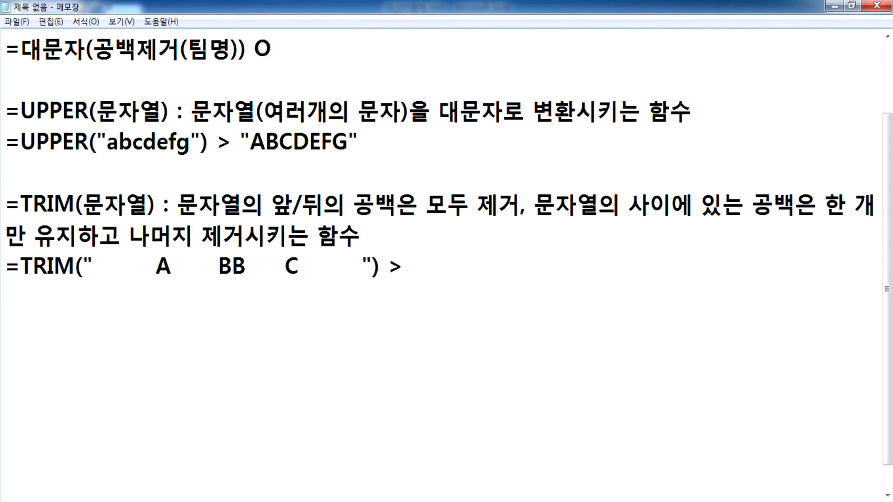
key("Left")
key("Right")
key("Right")
key("Right")
key("Right")
key("Right")
key("Right")
key("Right")
type("D")
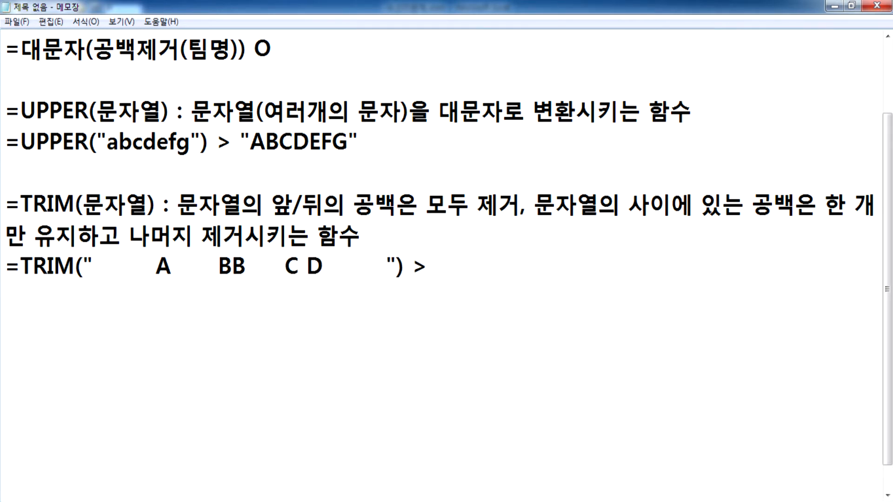
key("End")
Step: Copy the example's quoted string and paste it after the > sign
left_click(95, 264)
left_click_drag(95, 264, 398, 265)
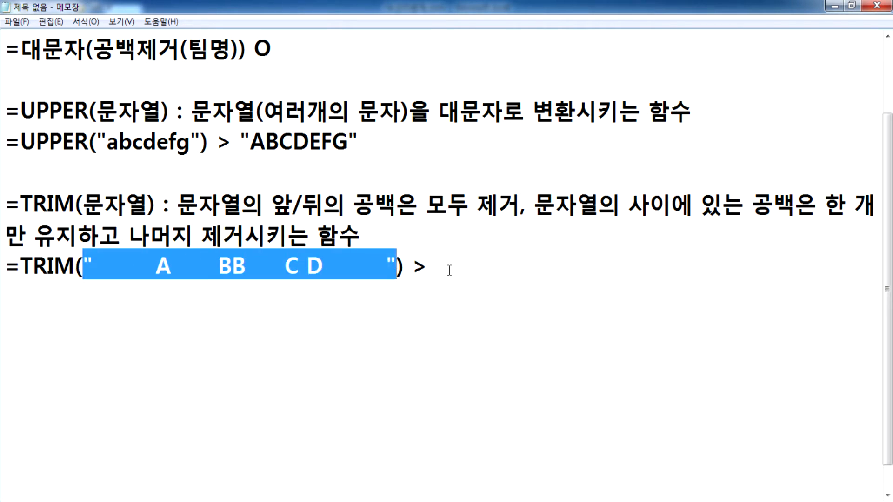
key("ctrl+c")
left_click(449, 270)
key("ctrl+v")
Step: Remove all spaces before A and after D in the copied result string
left_click_drag(441, 263, 509, 266)
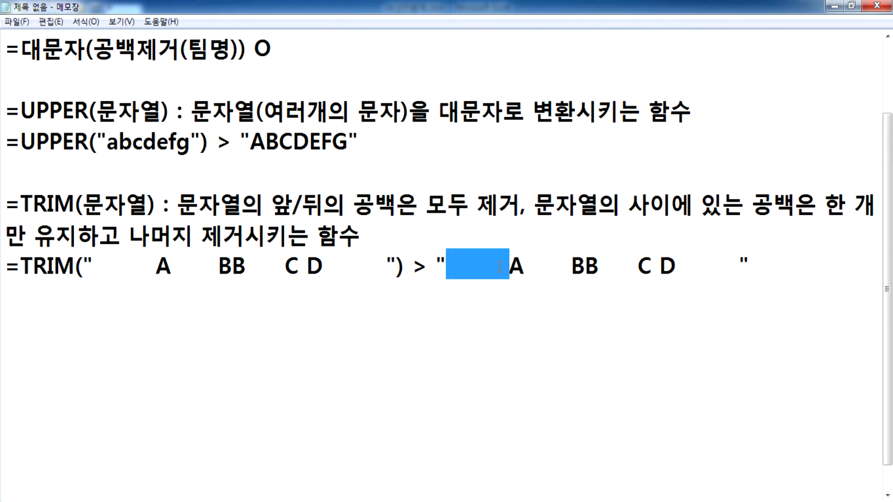
key("BackSpace")
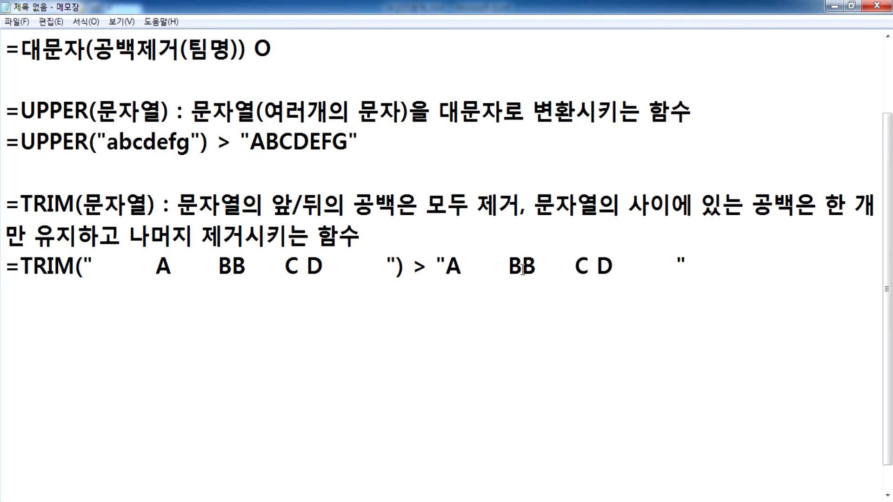
left_click(612, 266)
left_click_drag(613, 266, 676, 269)
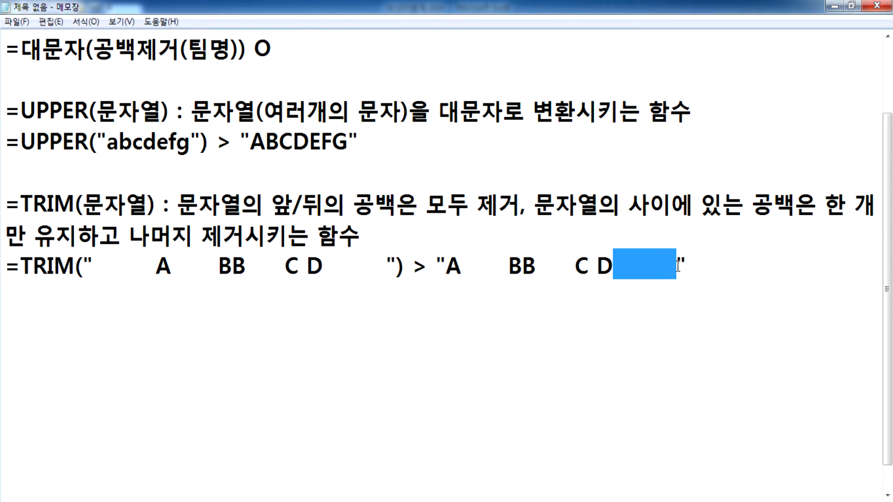
key("BackSpace")
Step: Reduce the gaps between the letters in the result to single spaces so that it reads "A BB C D"
left_click_drag(461, 267, 538, 267)
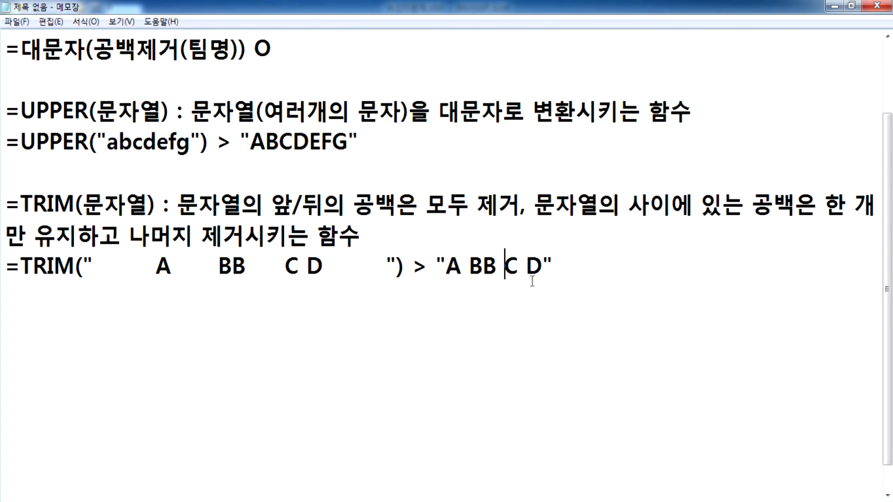
left_click_drag(521, 267, 526, 266)
left_click(610, 273)
Step: Try deleting the whole gap between A and BB in the TRIM source string, undo it, and highlight the single space in the result
scroll(524, 299, "up", 1)
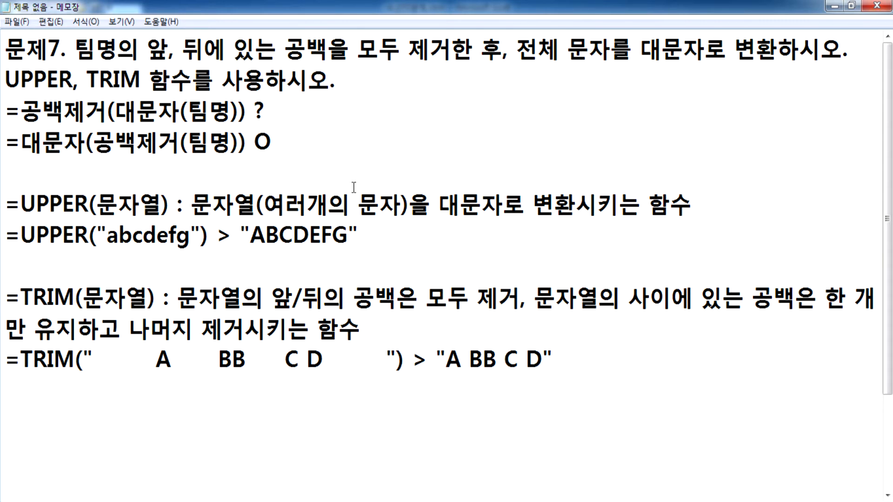
scroll(329, 274, "down", 2)
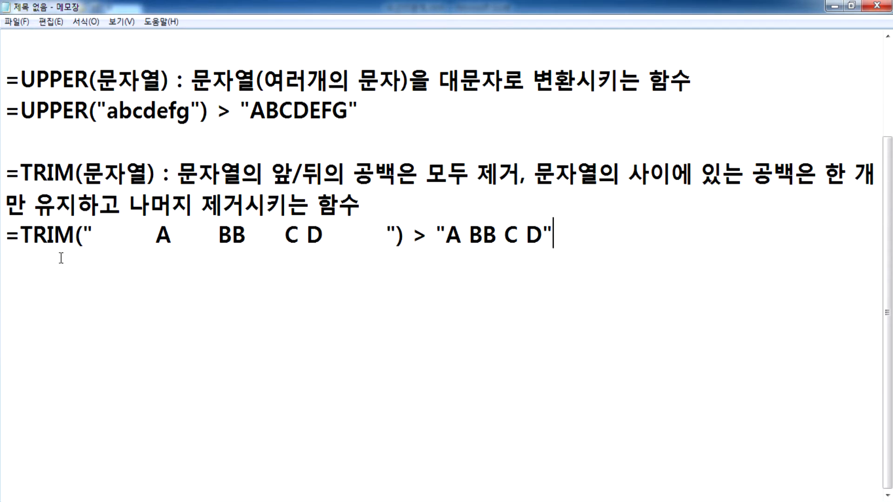
left_click_drag(171, 235, 219, 235)
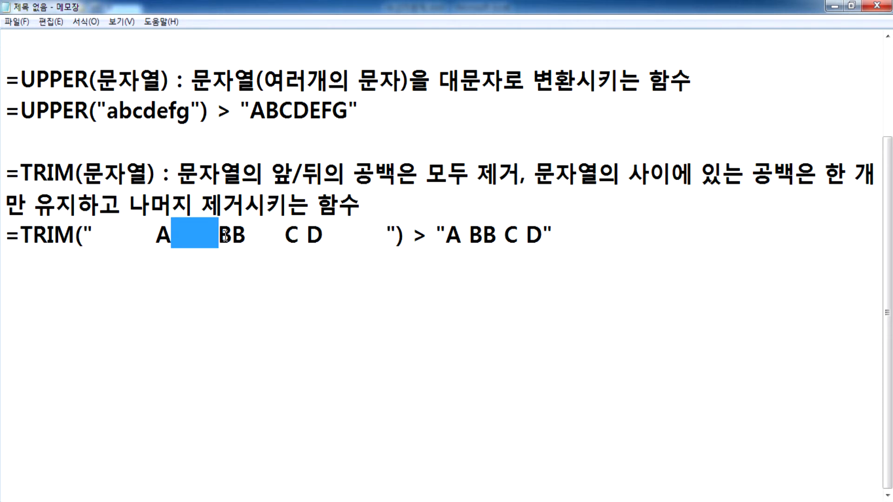
key("Delete")
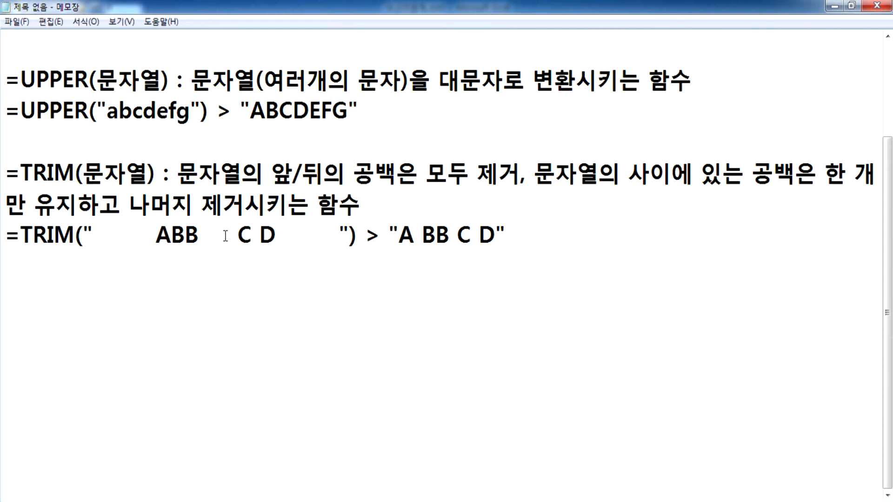
key("ctrl+z")
left_click_drag(461, 235, 469, 235)
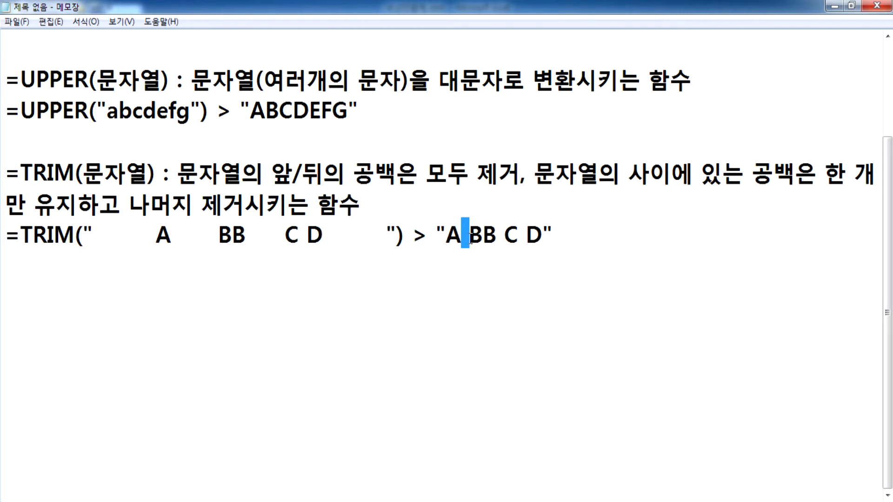
left_click(151, 281)
key("alt")
left_click(49, 296)
key("alt+Tab")
left_click(321, 218)
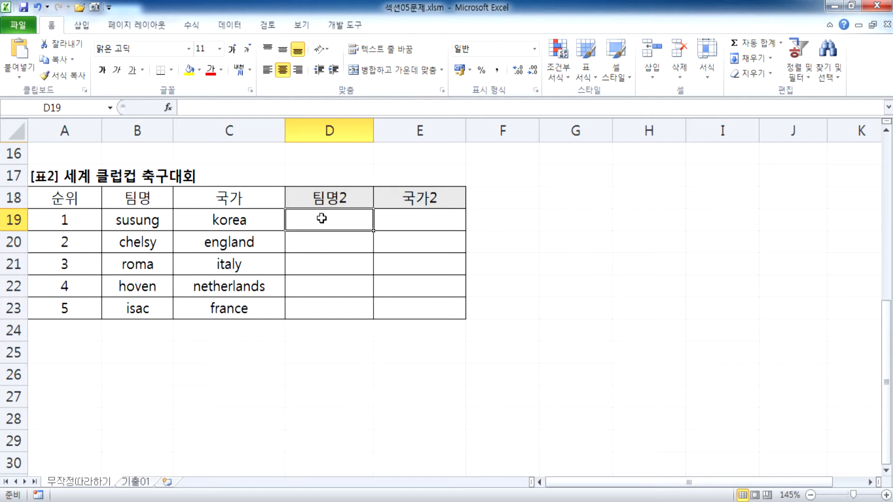
type("=")
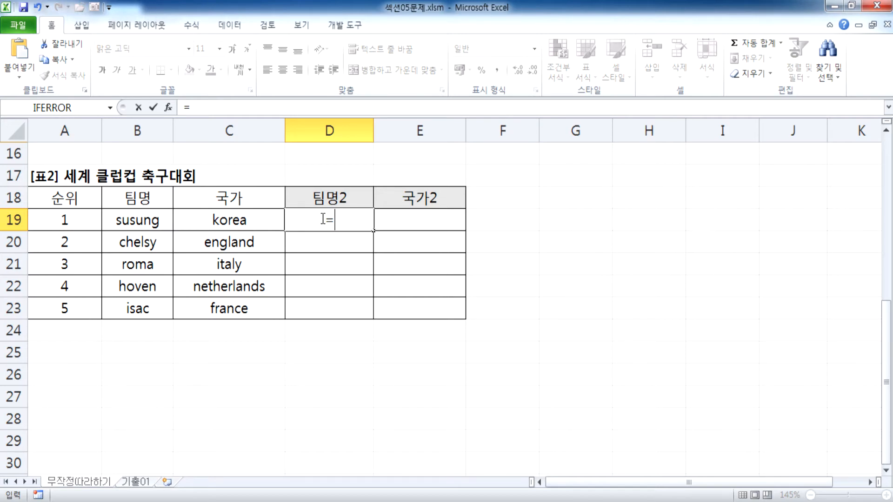
Step: Switch back to Notepad and write the nested formula =UPPER(TRIM(팀명)) after a blank line below the TRIM example
key("alt+Tab")
scroll(128, 171, "up", 2)
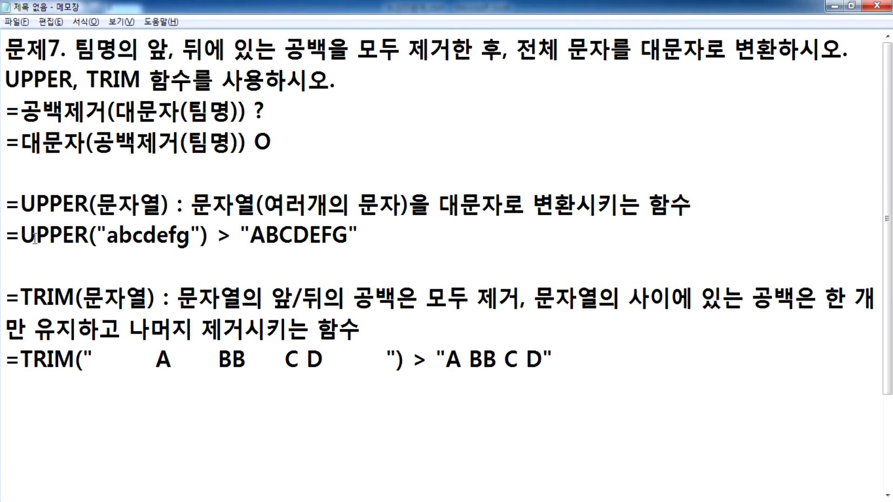
scroll(68, 332, "down", 2)
type("=ㅕㅔ")
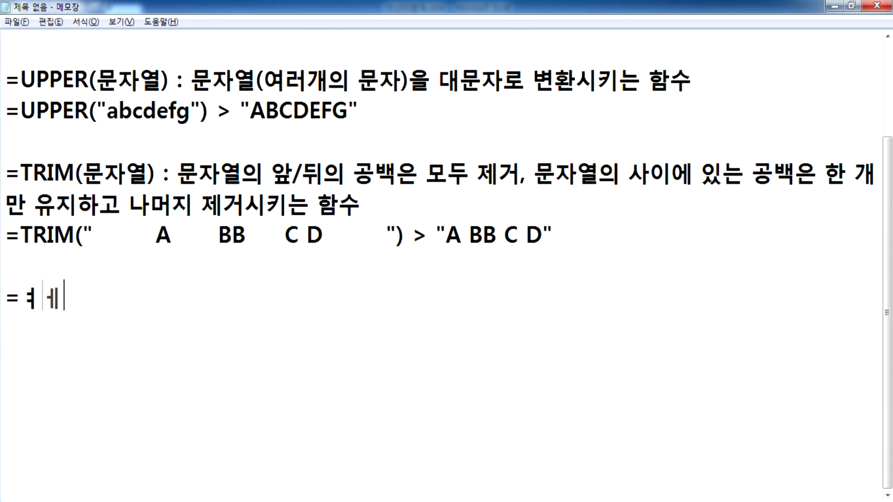
key("BackSpace")
key("BackSpace")
type("UPPW")
key("BackSpace")
type("ER(TRIM(")
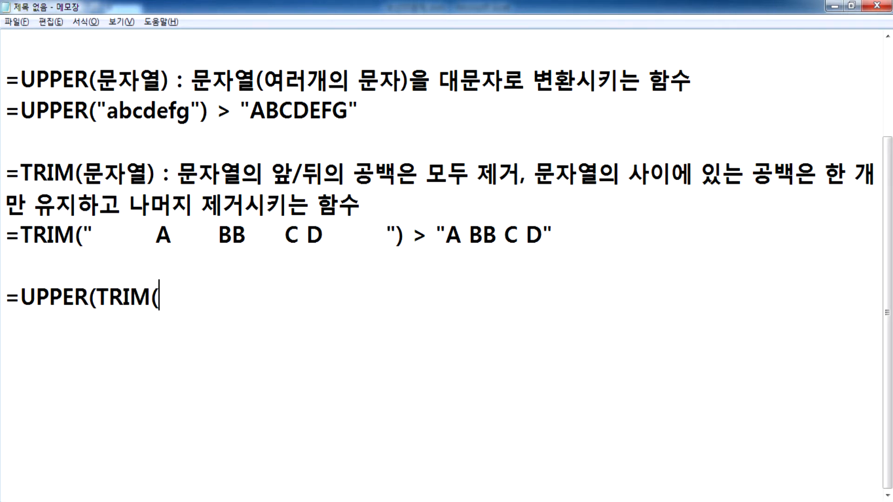
type("팀명")
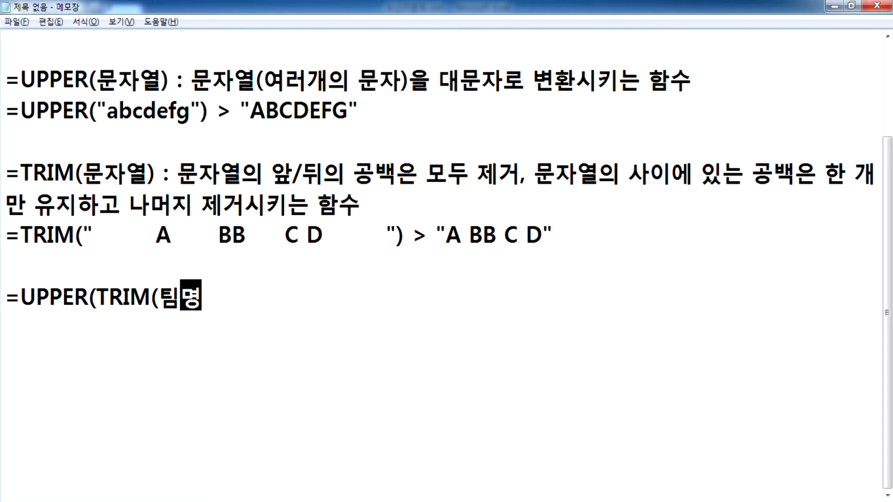
type("))")
key("Return")
Step: Switch to Excel, discard the started entry in D19, and select the first team name in B19
key("alt+Tab")
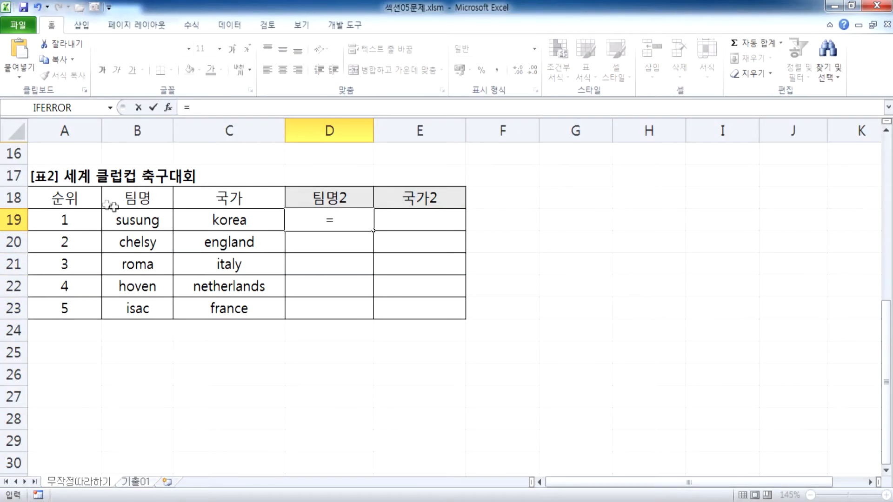
key("Escape")
left_click(136, 219)
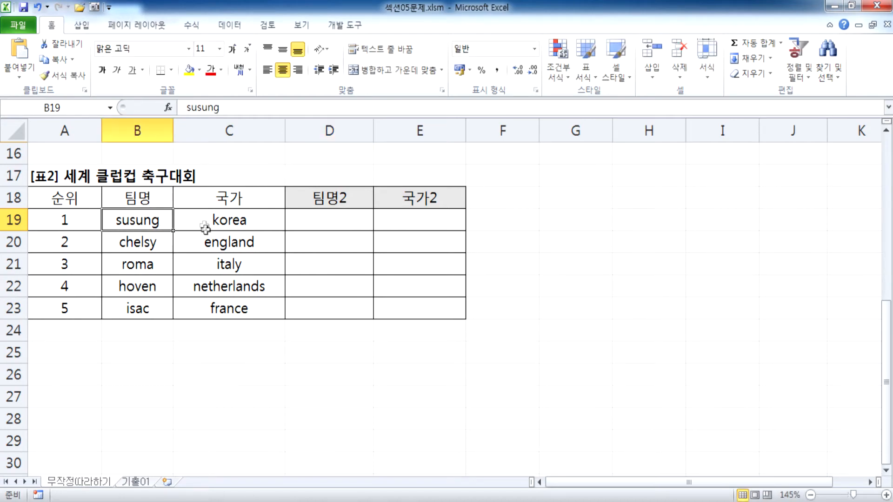
Step: Switch to Notepad, duplicate the nested formula on the next line, replace 팀명 with B19, and highlight its =UPPER part
key("alt+Tab")
left_click_drag(5, 297, 4, 321)
type("\"        A      BB     C D        \"")
key("ctrl+z")
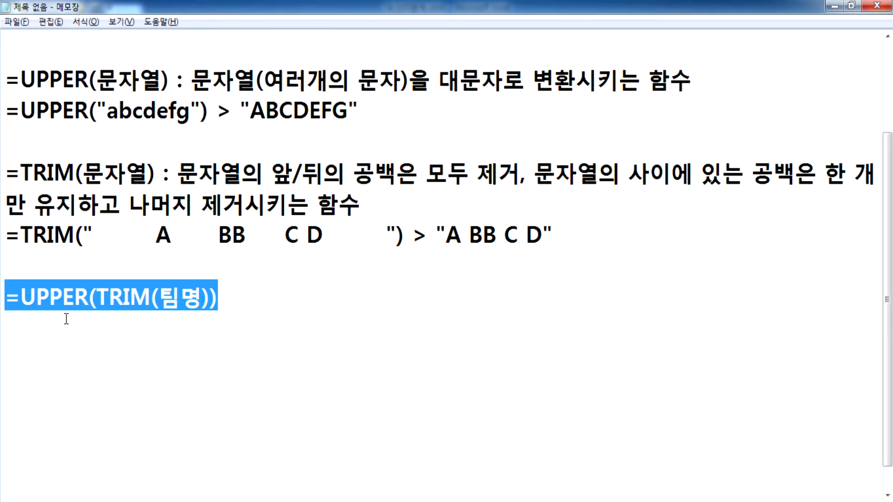
key("ctrl+c")
left_click(66, 319)
key("ctrl+v")
left_click_drag(159, 327, 199, 334)
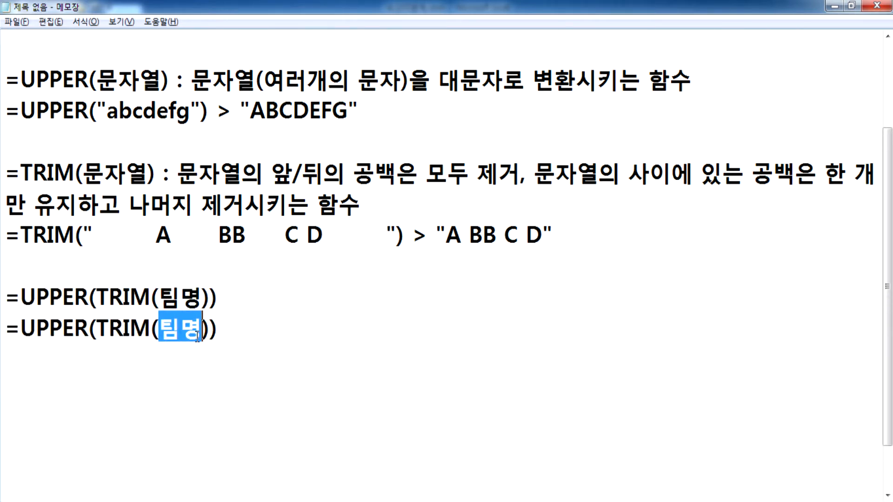
type("B19")
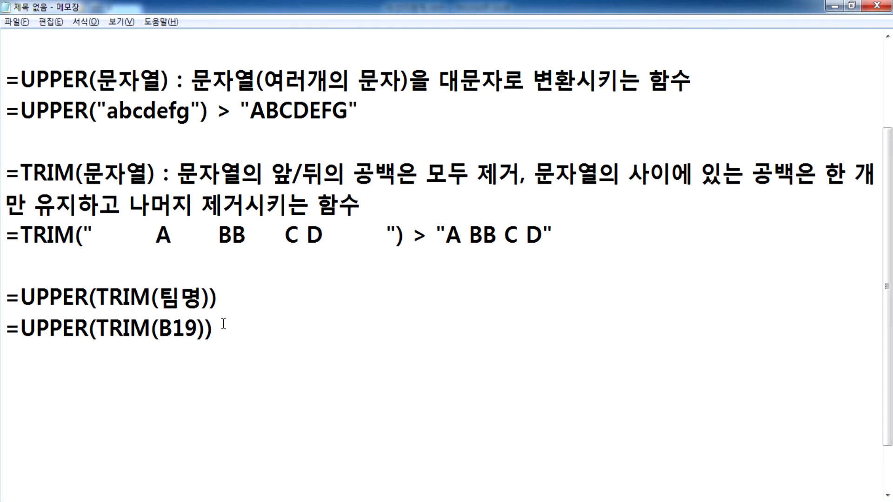
scroll(226, 322, "down", 1)
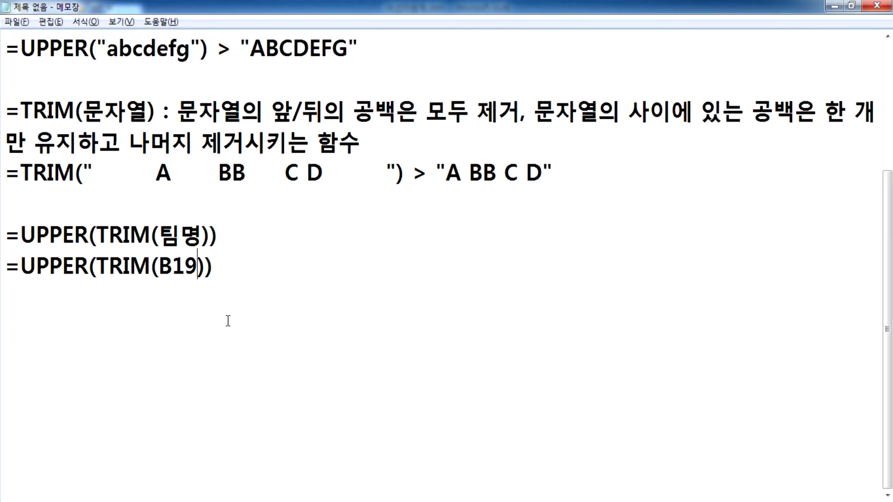
left_click_drag(97, 267, 12, 270)
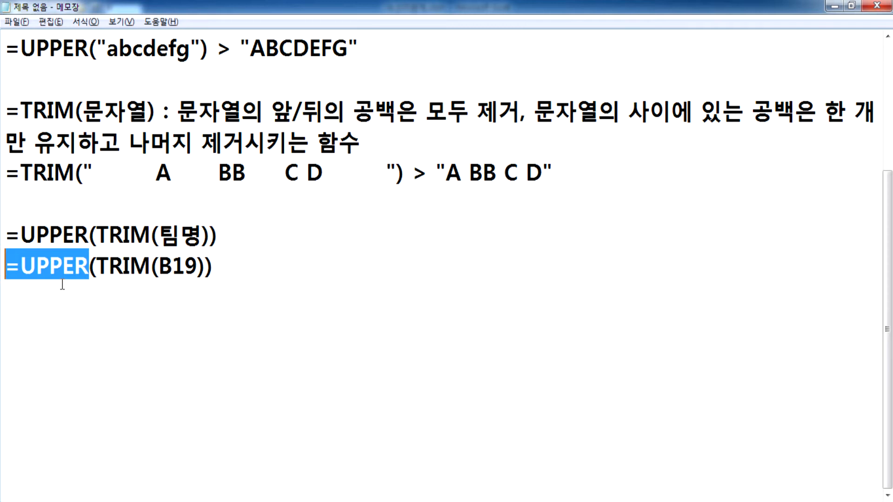
Step: Switch to Excel and start the nested formula =UPPER(TRIM( in D19, referencing the first team name in B19
key("alt+Tab")
left_click(322, 212)
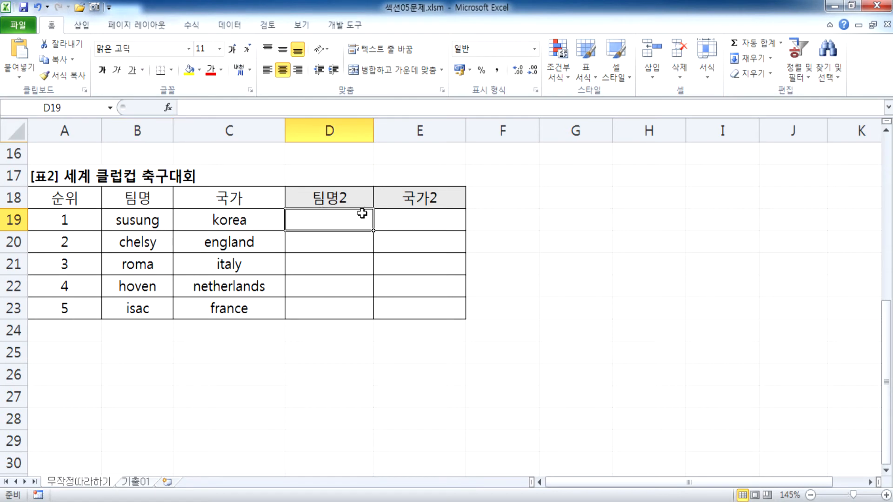
type("=UPP")
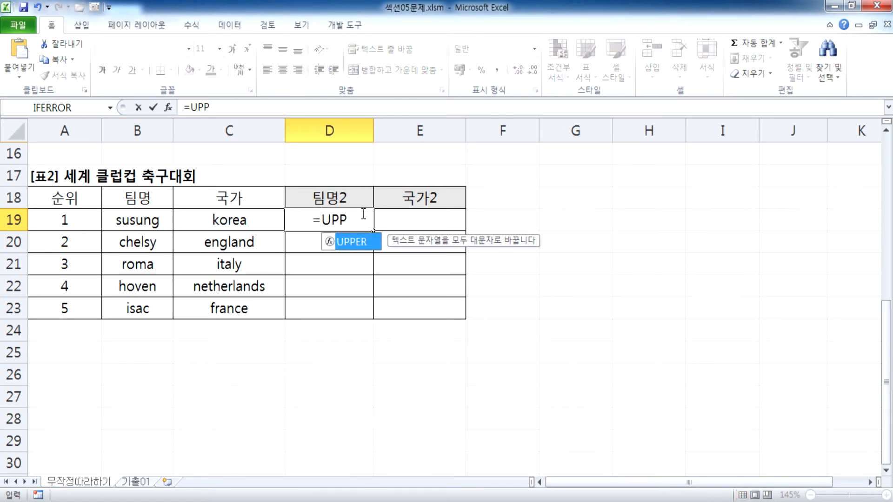
key("Tab")
type("TR")
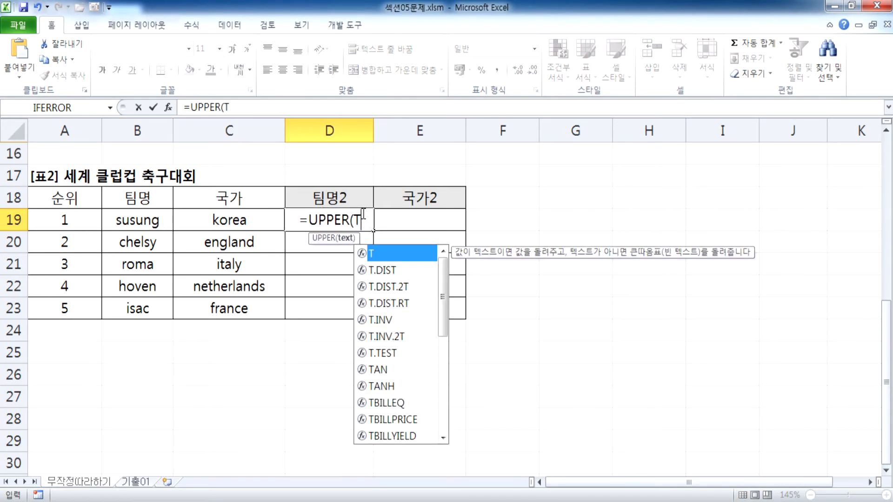
key("Down")
key("Down")
key("Tab")
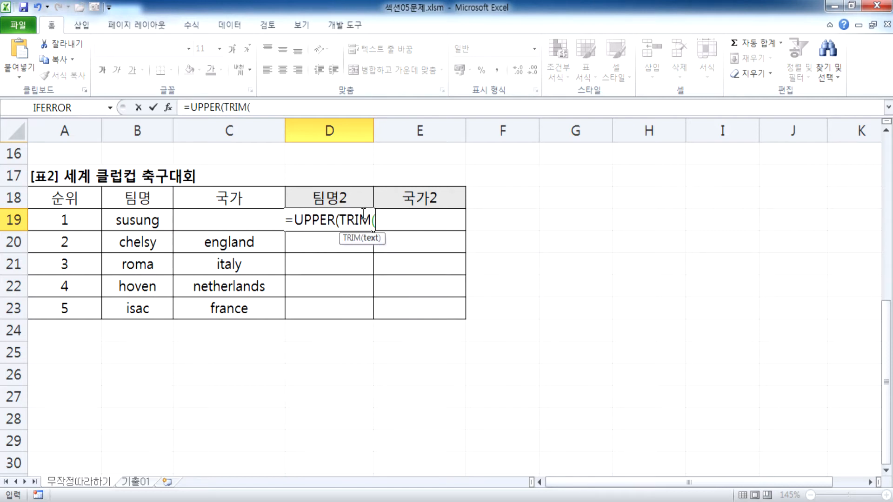
left_click(154, 222)
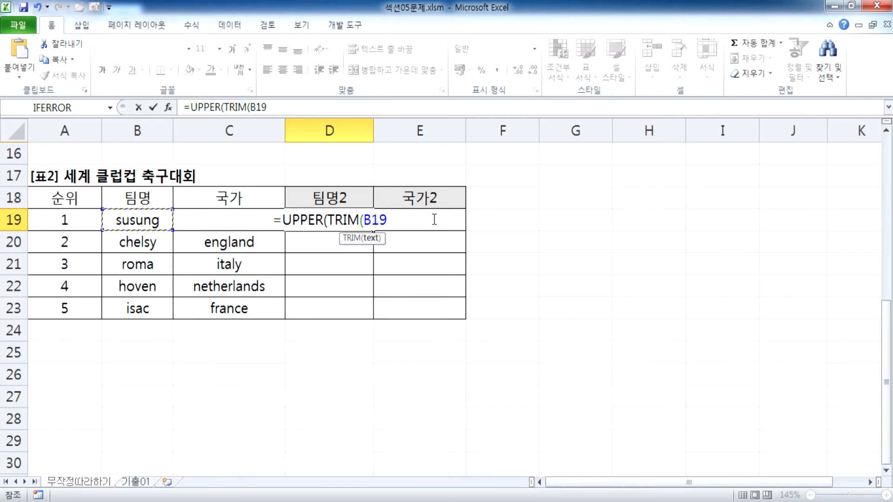
Step: Enter the D19 formula without its closing parentheses, accept the proposed correction =UPPER(TRIM(B19)), and select E19
type(")")
key("BackSpace")
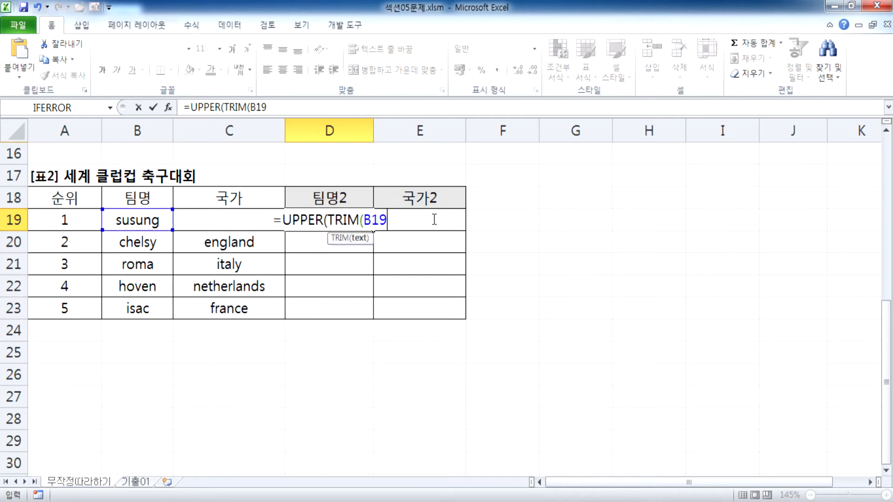
key("Return")
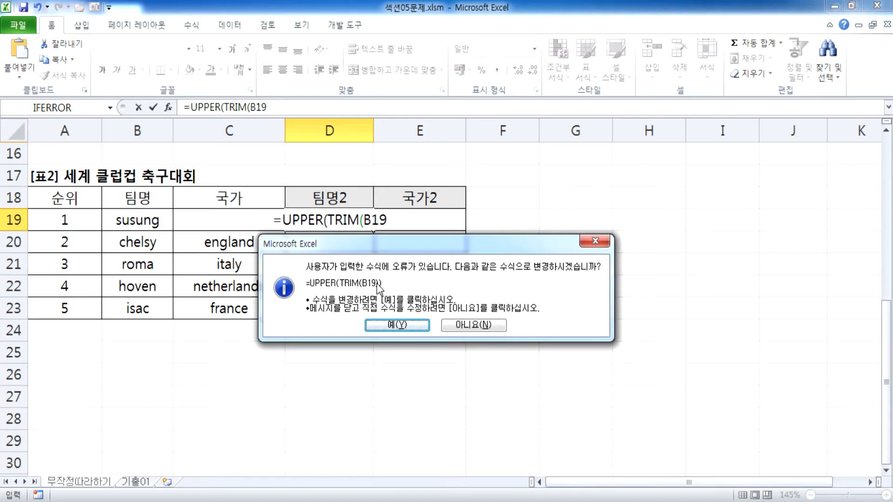
key("Tab")
left_click(410, 328)
left_click(410, 328)
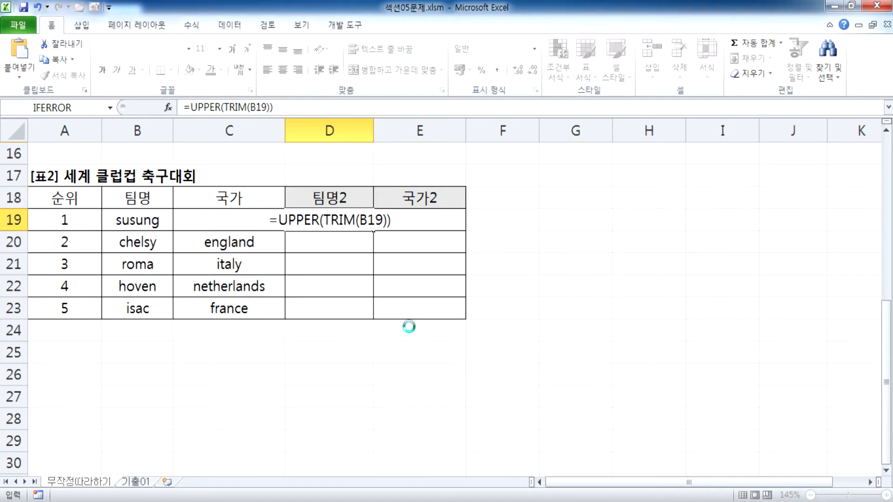
left_click(353, 222)
left_click(395, 226)
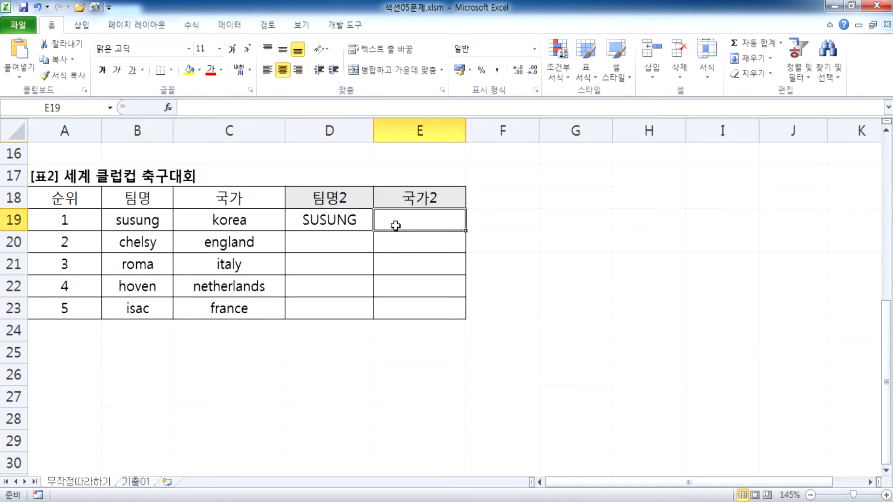
Step: Switch to Notepad and write the heading "문제8. 국가에 대하여 첫 문자를 대문자로 변환하시오." after a blank line below the B19 formula
key("alt+Tab")
left_click(119, 323)
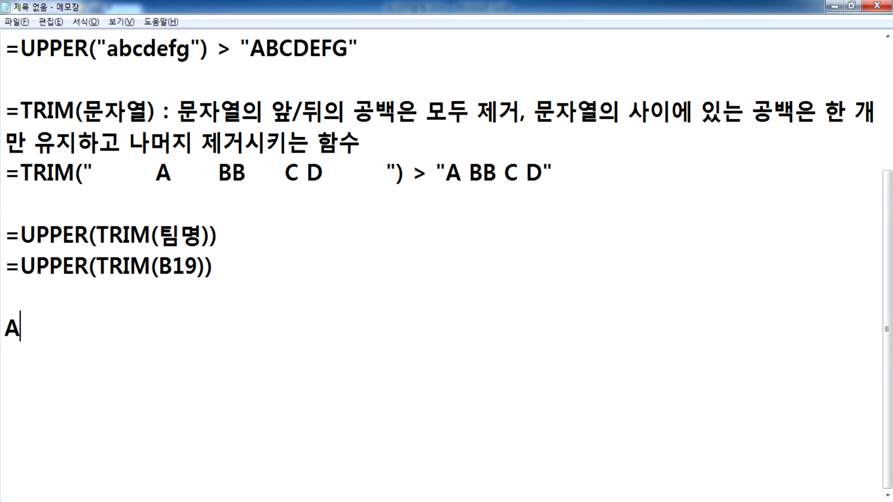
type("문제")
type("8. ")
type("국가에 대항")
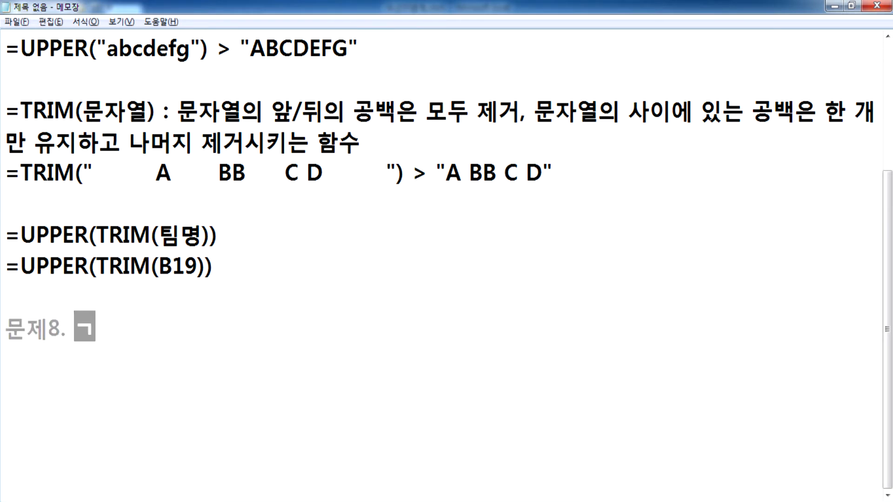
type("여 첫 문자를 ")
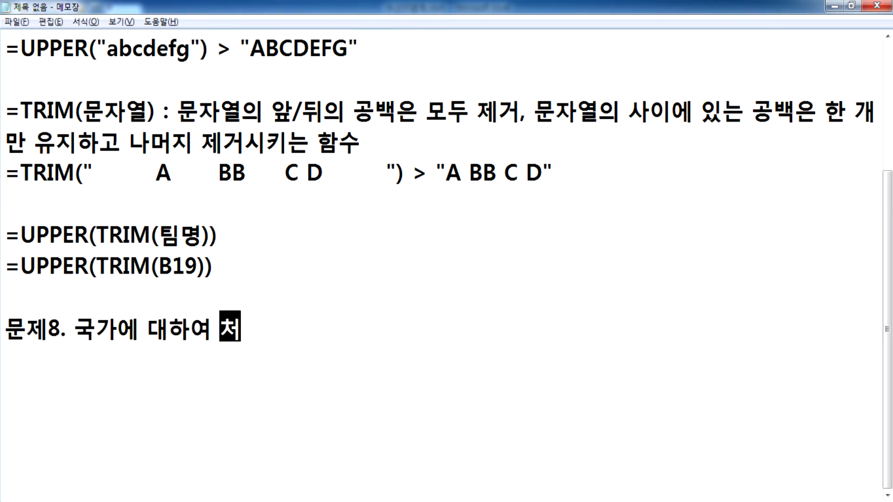
type("대문자로 변환")
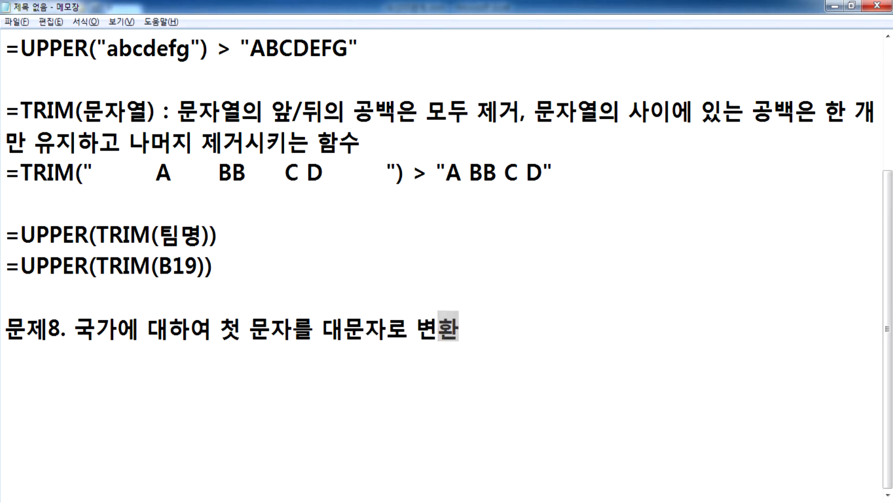
type("하시오.")
key("Return")
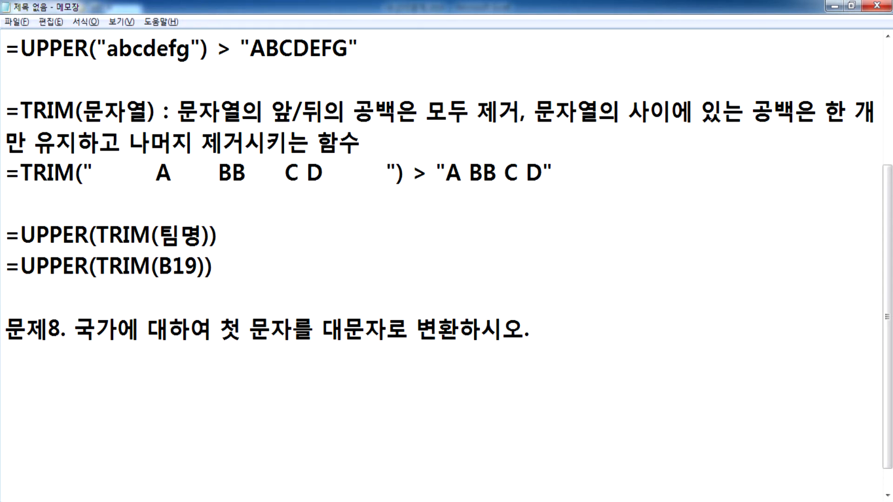
Step: Add the line "PROPER, UPPER, LOWER 함수중에서 알맞은 함수를 사용" under the problem 8 heading
scroll(90, 324, "up", 2)
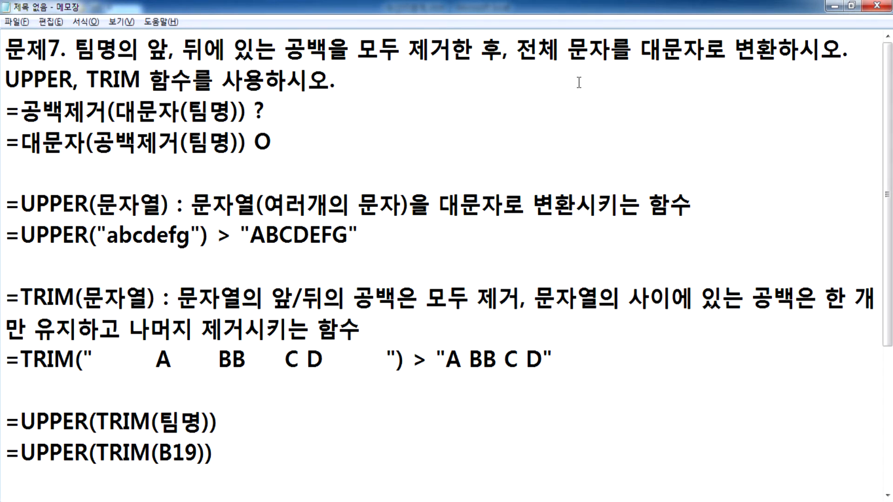
scroll(358, 167, "down", 3)
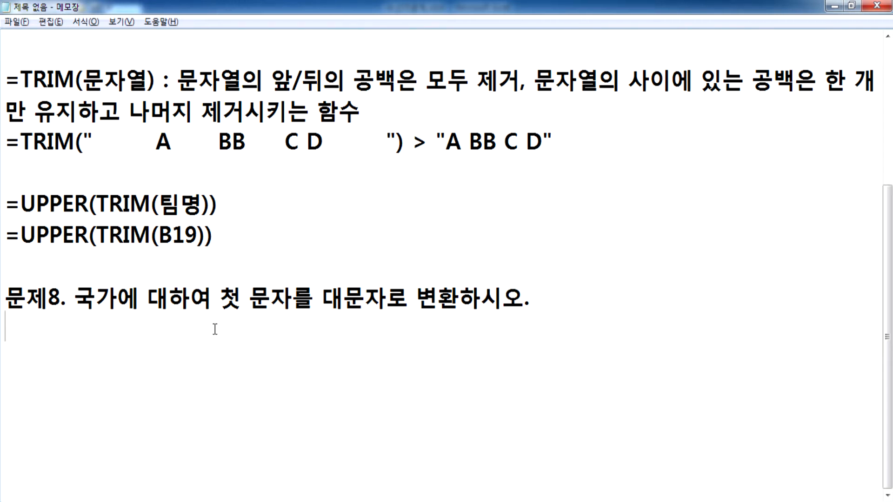
type("PRO")
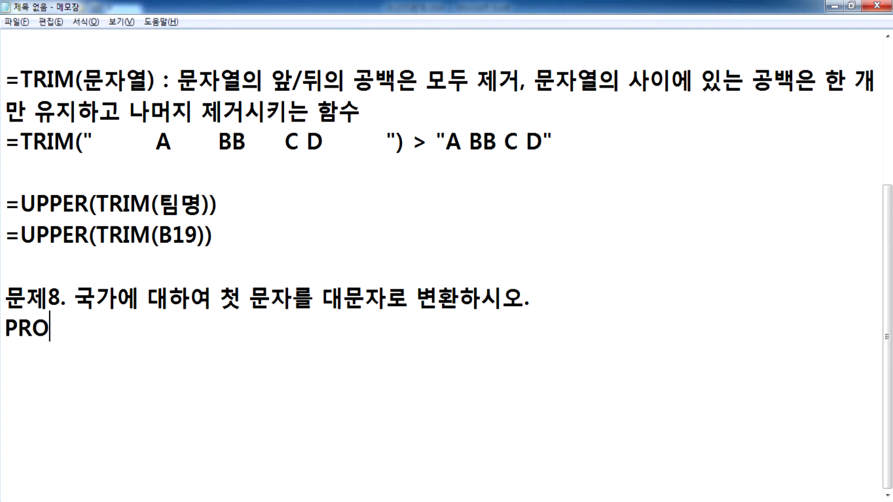
type("PER, ")
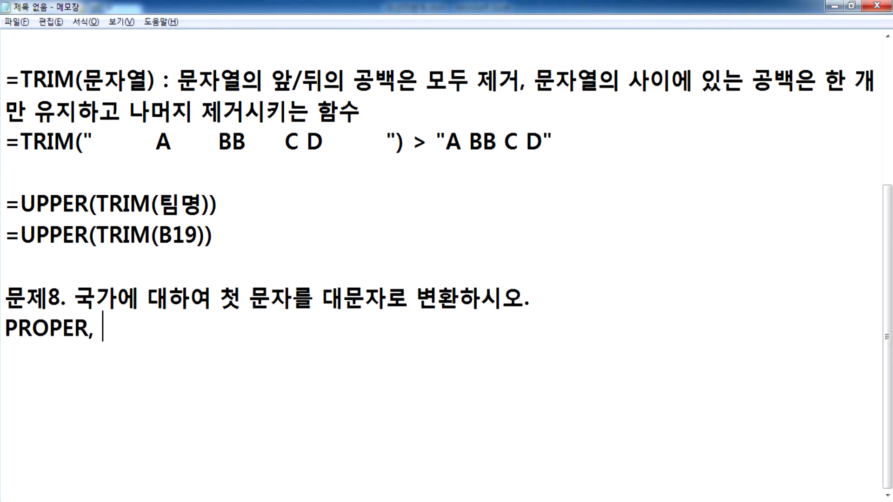
type("UOP")
key("BackSpace")
key("BackSpace")
type("PPER, ")
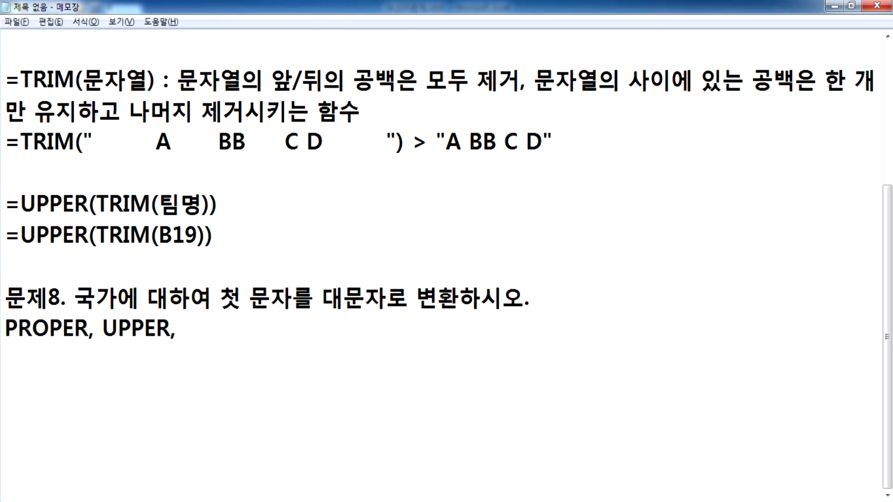
type("LOWER 함수")
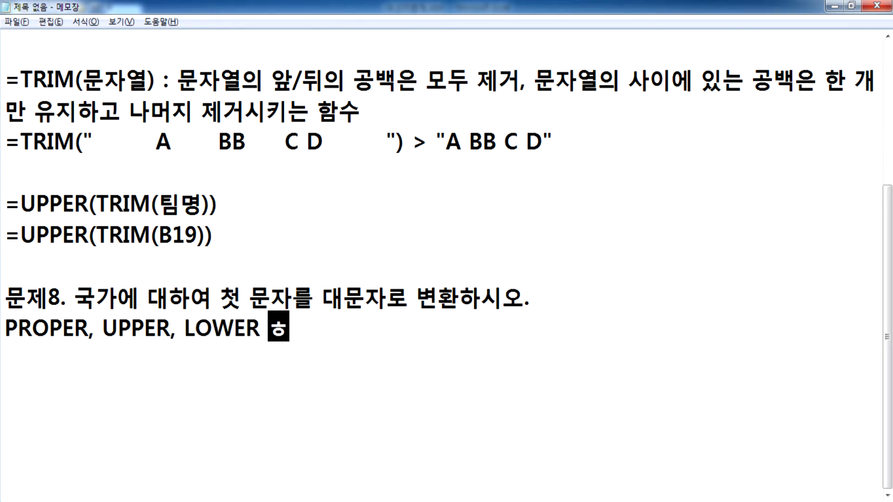
type("중에서 ")
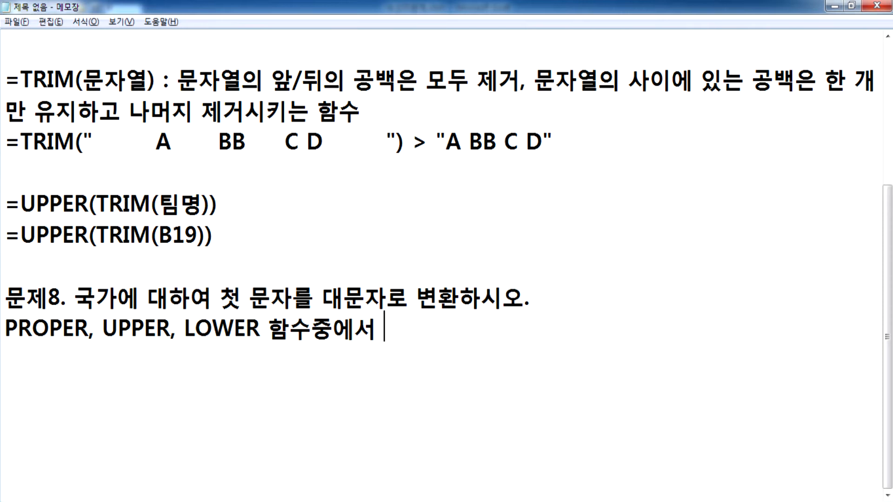
type("아ㄹ맞은")
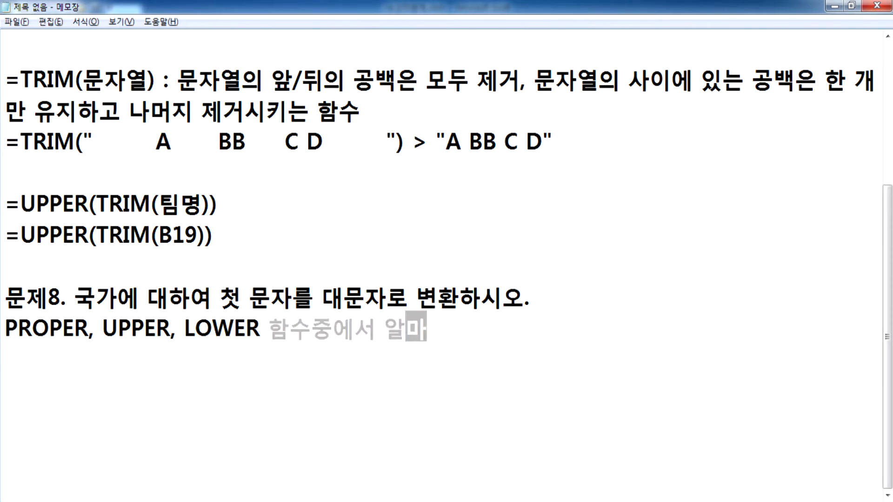
type(" 함수를 사용")
key("Return")
Step: Highlight LOWER in the function list and write "=LOWER(문자열) : 소문자로 변환" on the line below
scroll(198, 323, "down", 1)
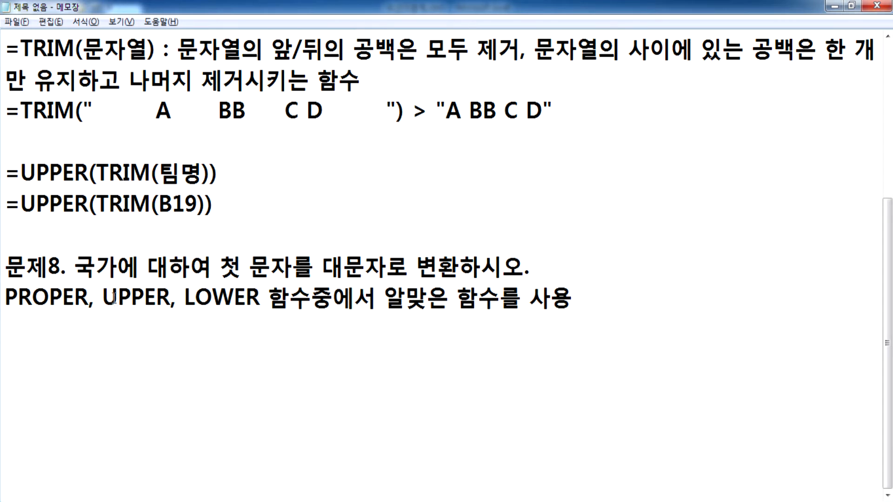
left_click_drag(109, 295, 268, 295)
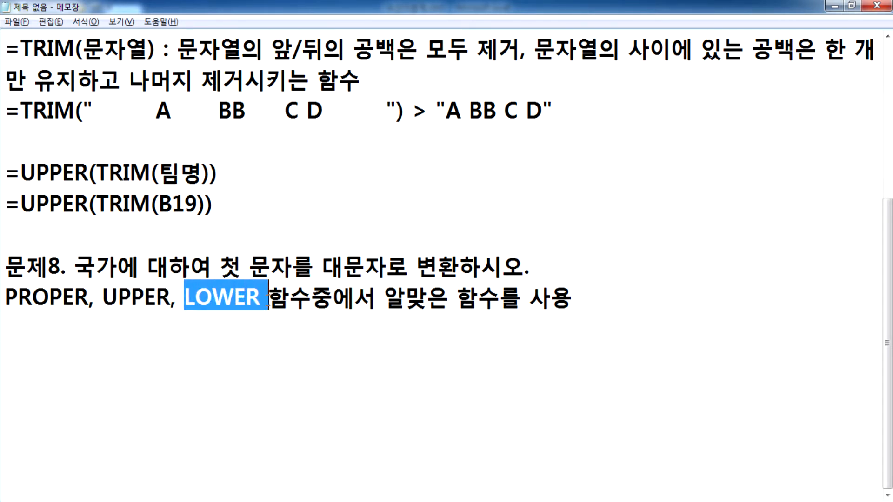
left_click(79, 336)
type("=LOWE")
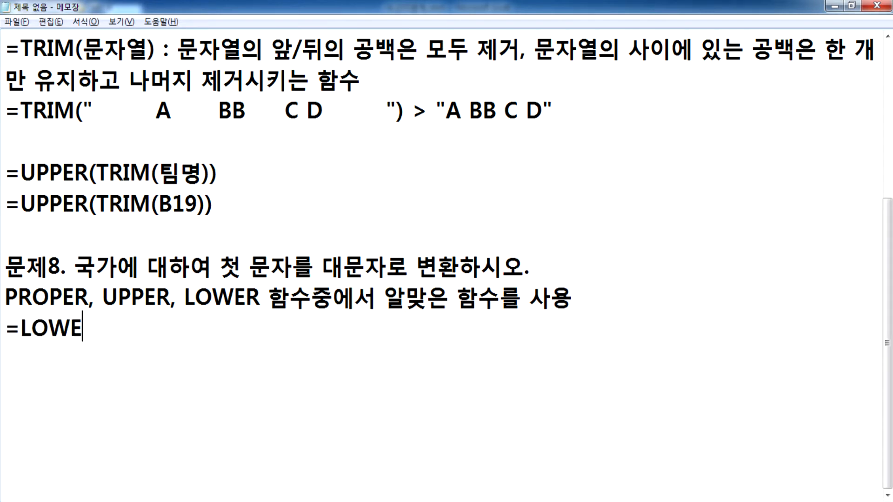
type("R(문자열")
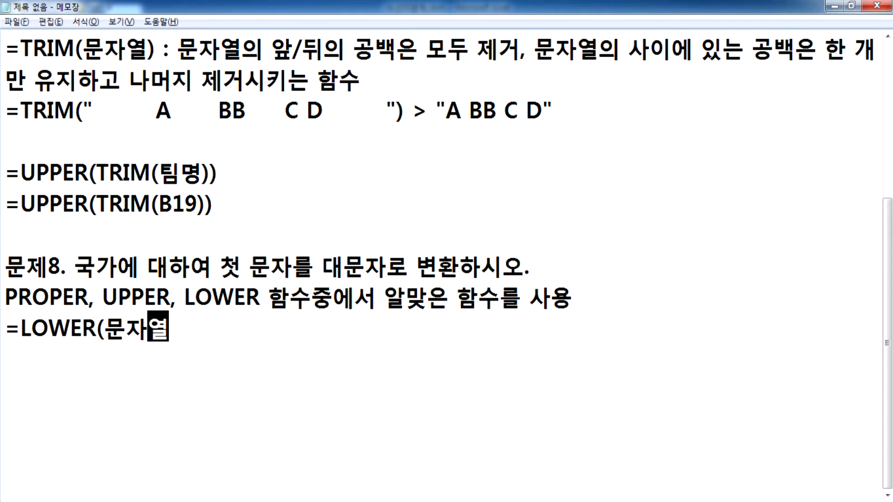
type(") : 소문자로 변환")
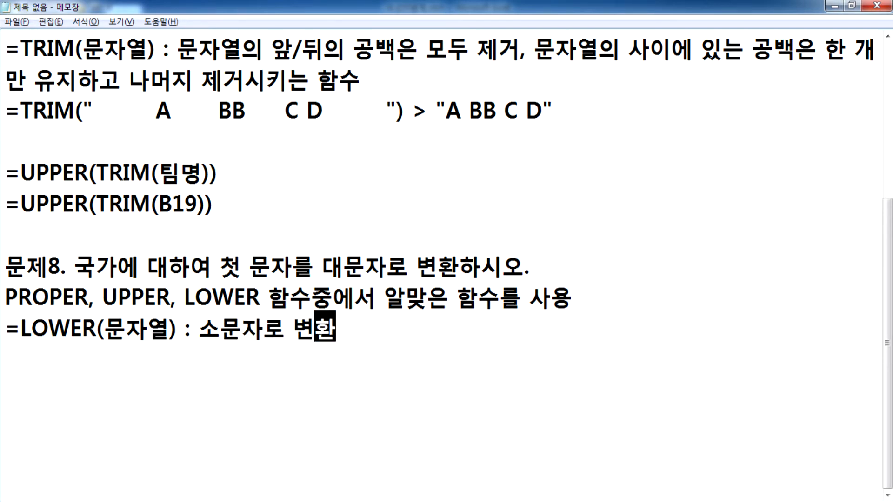
key("Return")
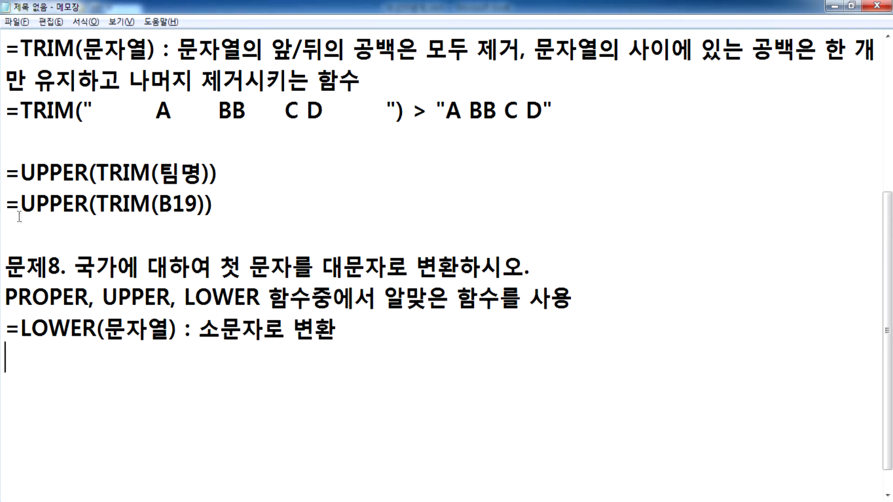
Step: Write the line "=PROPER(문자열) : 문자열에서 단어의 첫 글자만 대문자로 변환" below the LOWER explanation
scroll(20, 217, "down", 1)
type("=")
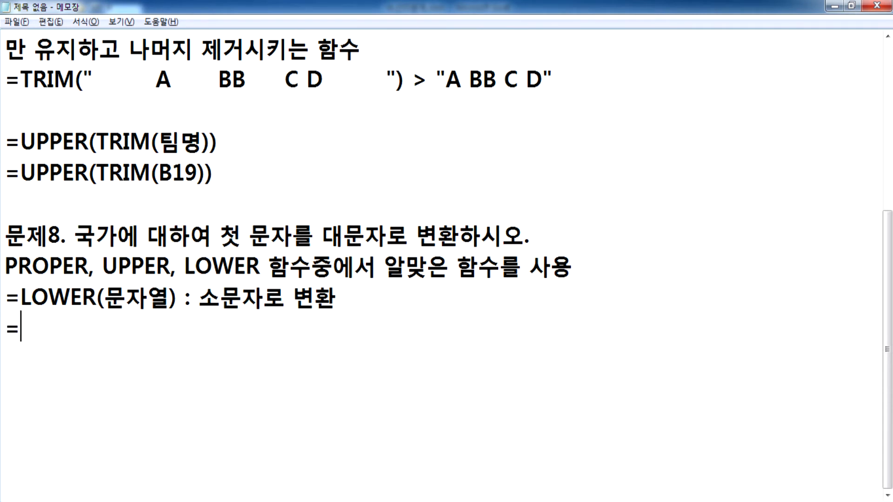
type("PROPER(문자여")
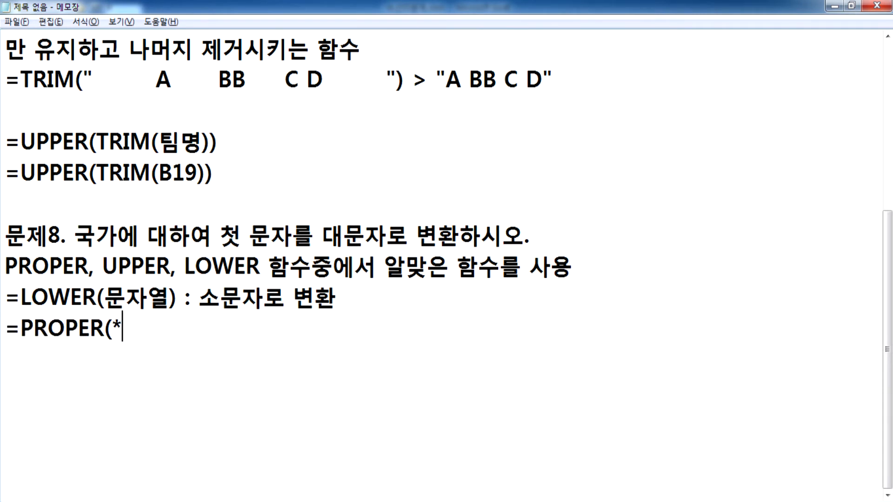
type("ㄹ) : 문자여")
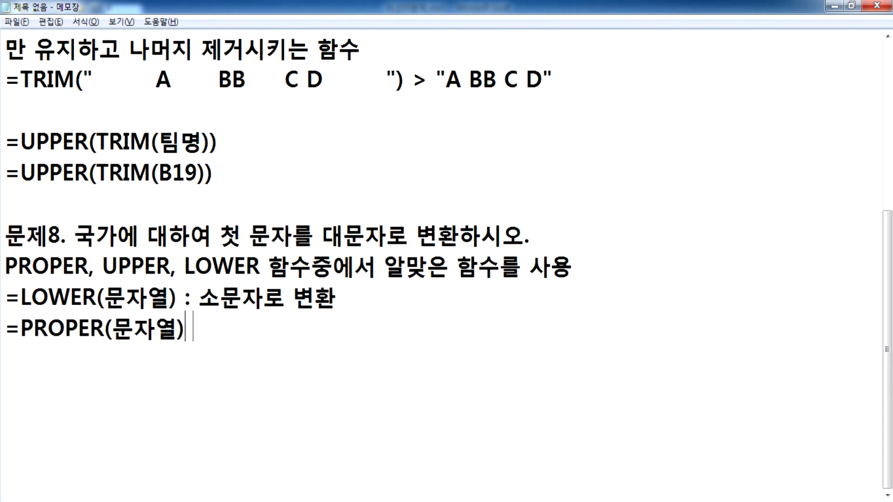
type("ㄹ의 ")
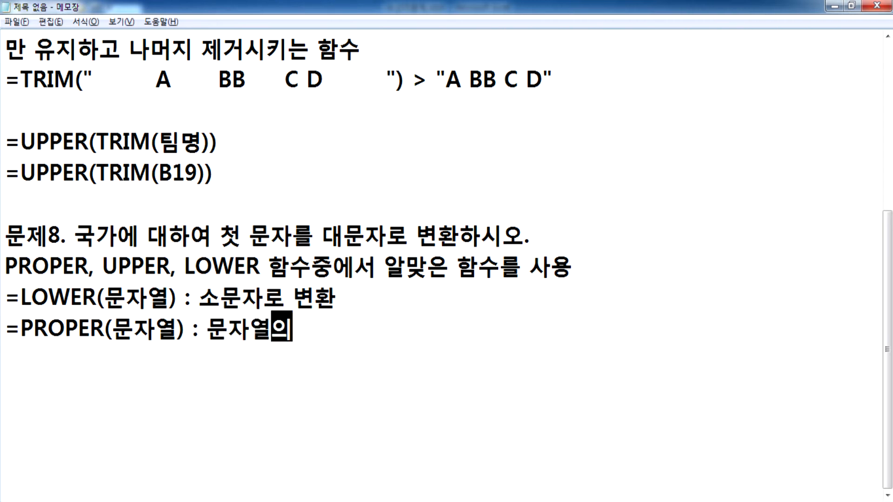
type("ㄷ")
key("BackSpace")
key("BackSpace")
key("BackSpace")
type("엣ㅓ 단어ㄷ")
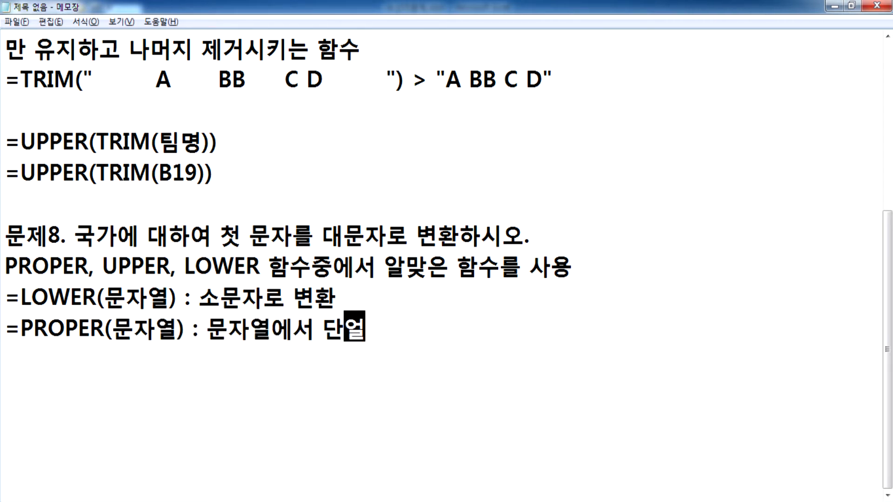
key("BackSpace")
type("의 첫글")
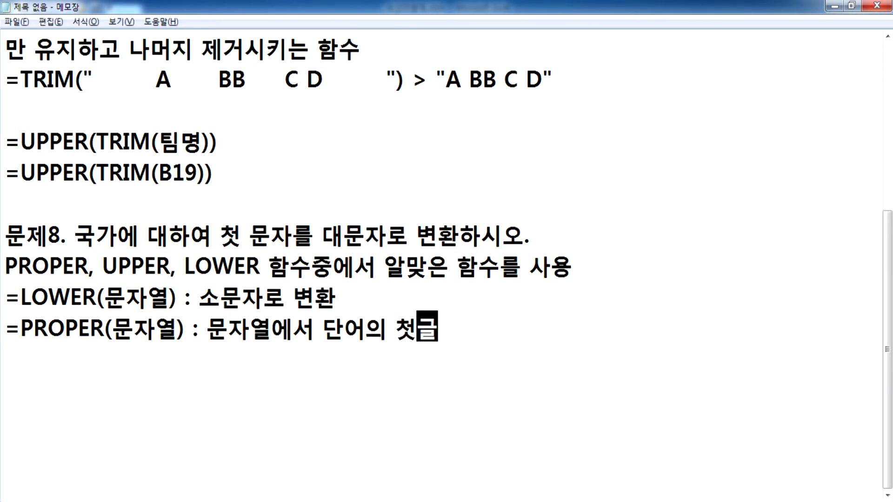
key("BackSpace")
type("글")
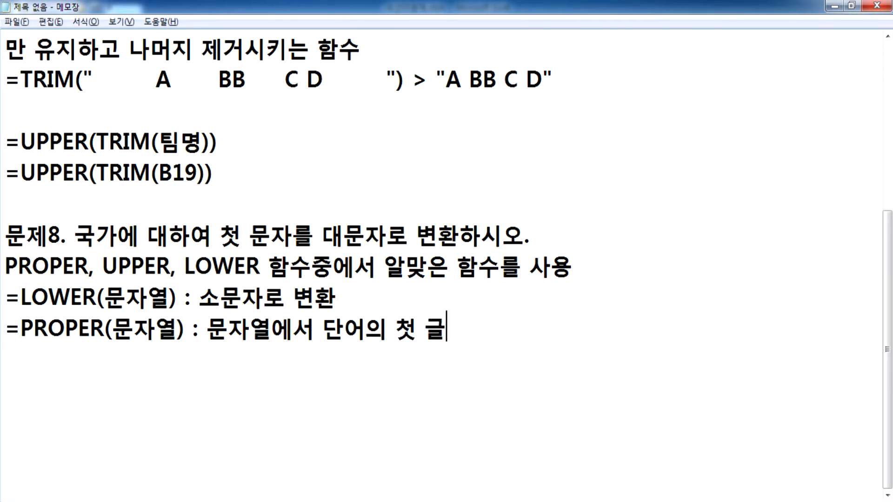
type("자만 대문자로 변환")
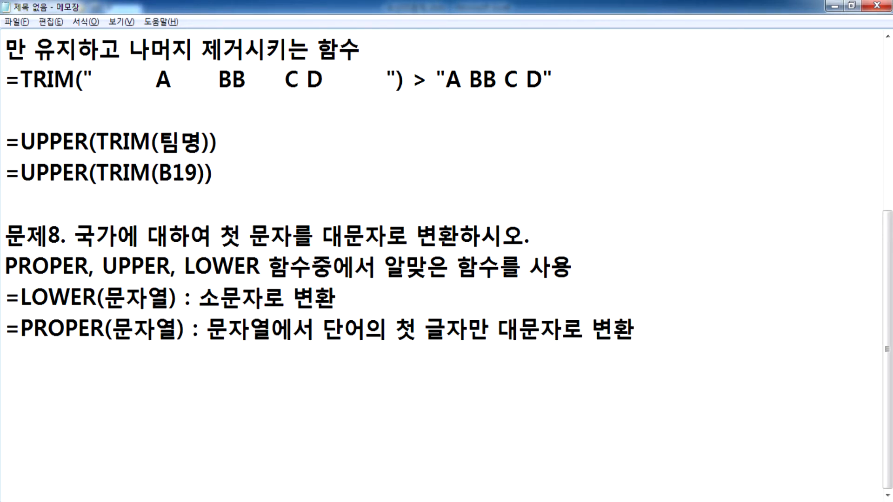
Step: Write the example formula =PROPER("i am a boy.") on a new line under the PROPER explanation
key("Return")
type("=")
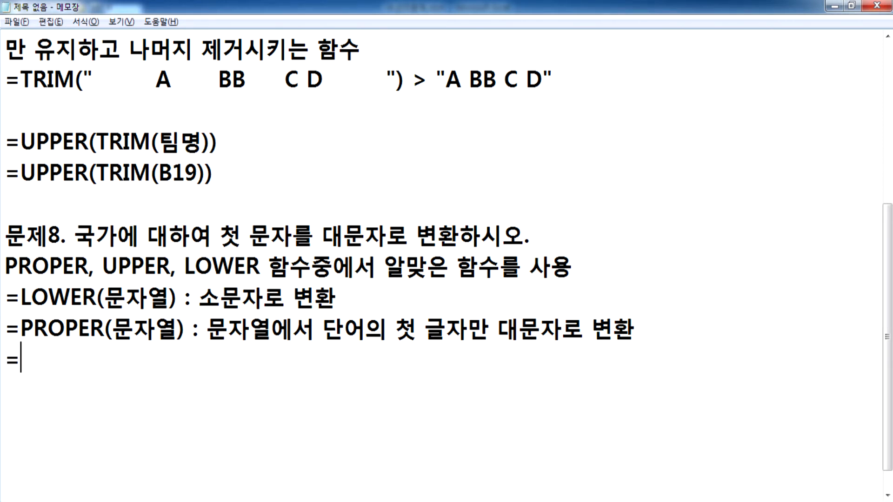
type("PROPE")
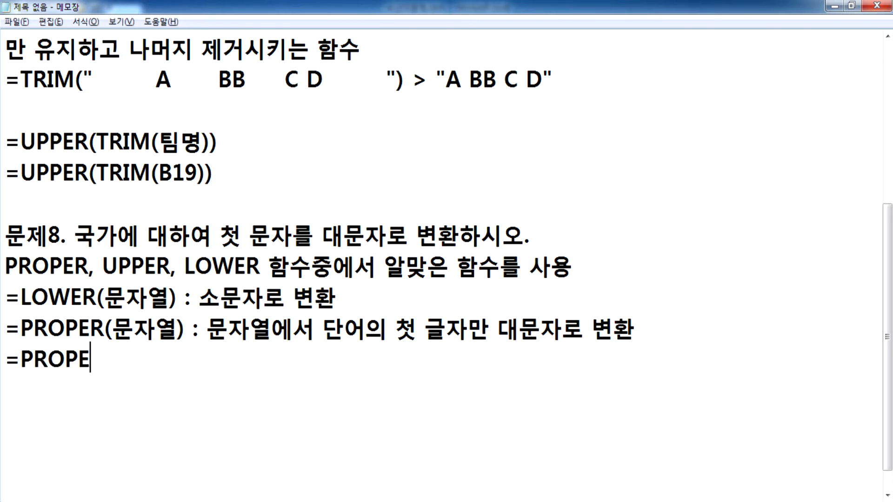
type("R(\"\")")
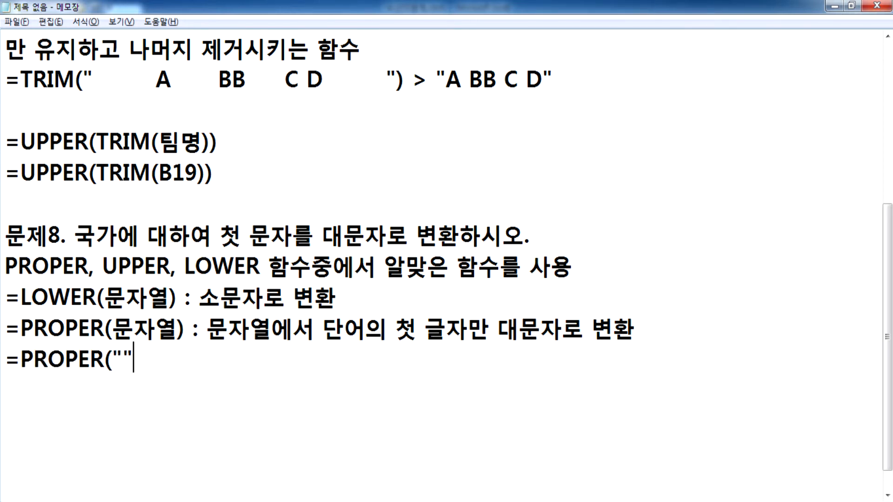
key("Left")
key("Left")
type("i a")
type("m a bo")
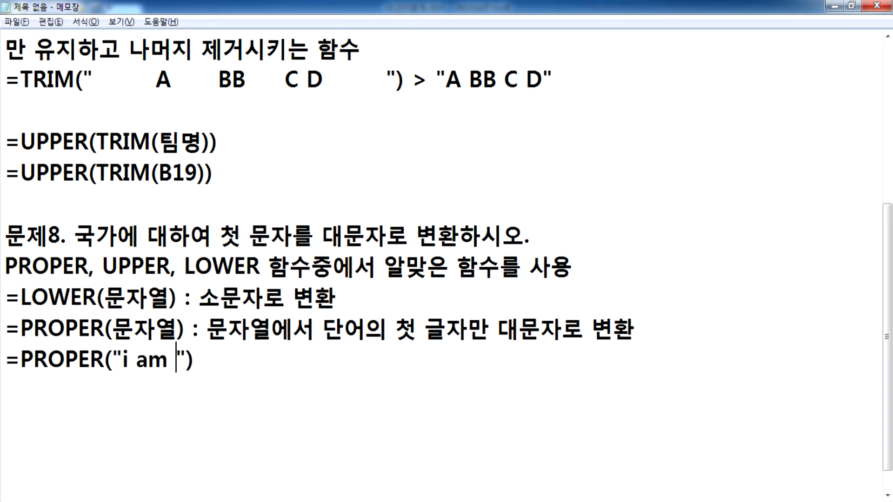
type("y.")
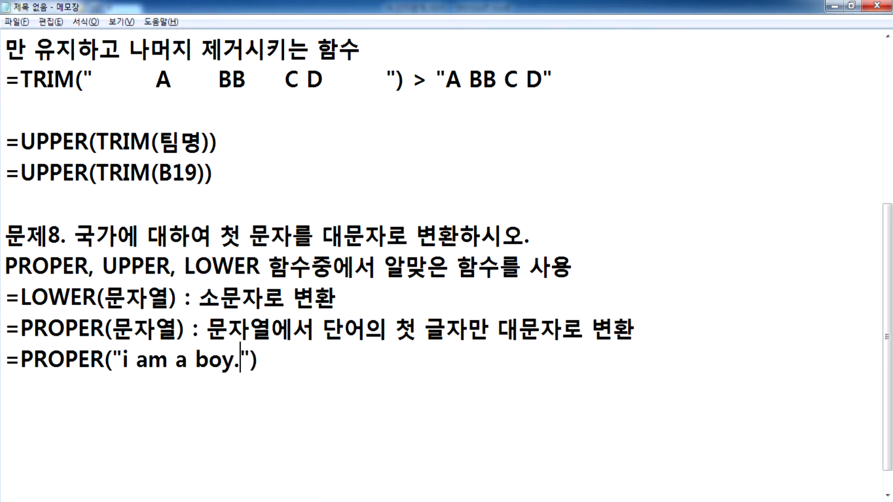
Step: Complete the PROPER example line by appending its result, > "I Am A Boy."
key("End")
type("> \"I\"")
key("Left")
type("I Am A Boy.")
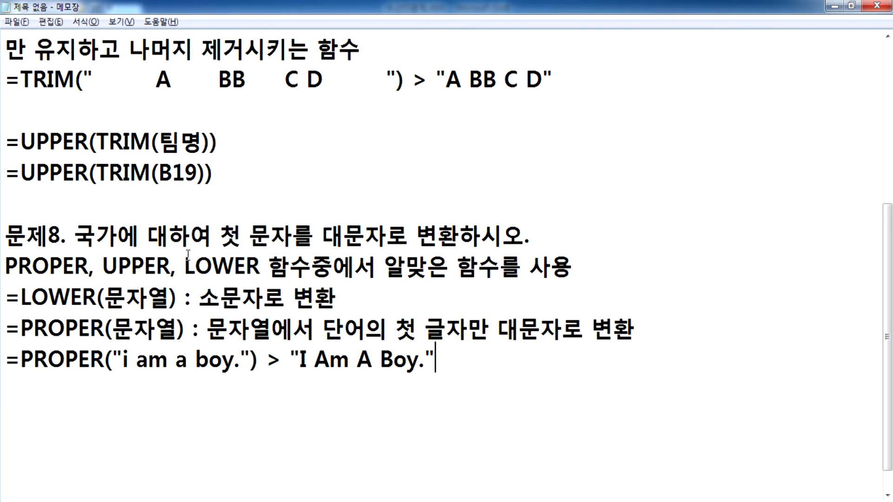
scroll(190, 260, "down", 1)
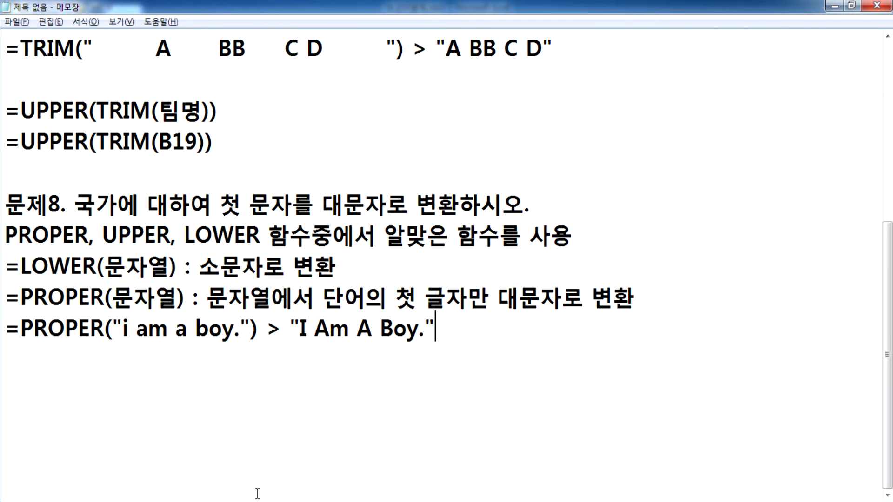
Step: Switch to Excel and left-align the team and country names in B19:C23
left_click(213, 501)
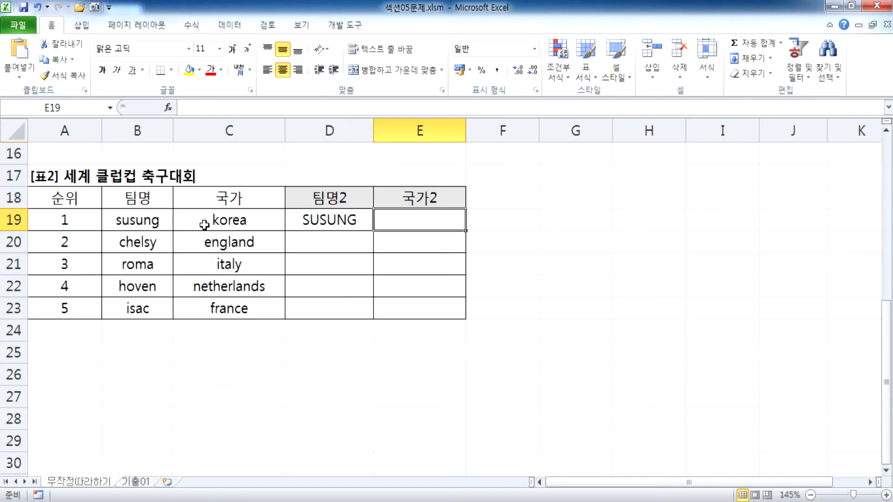
left_click_drag(113, 220, 114, 308)
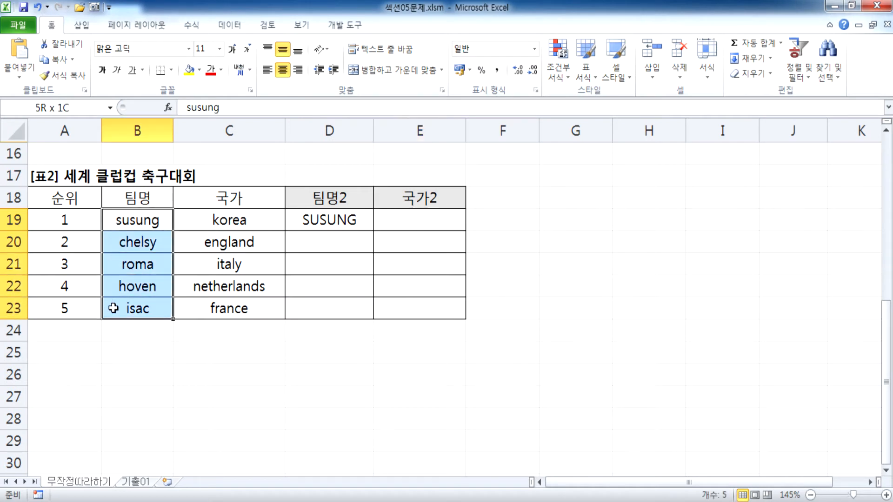
left_click_drag(142, 219, 195, 309)
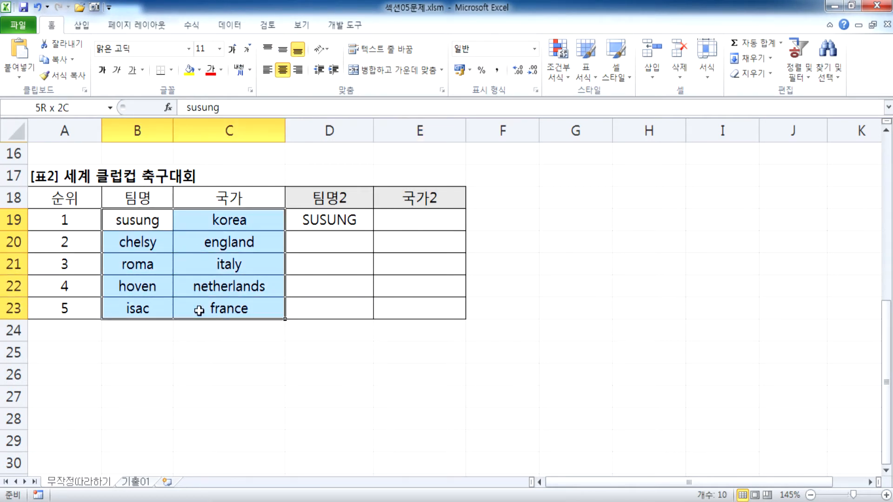
left_click(267, 69)
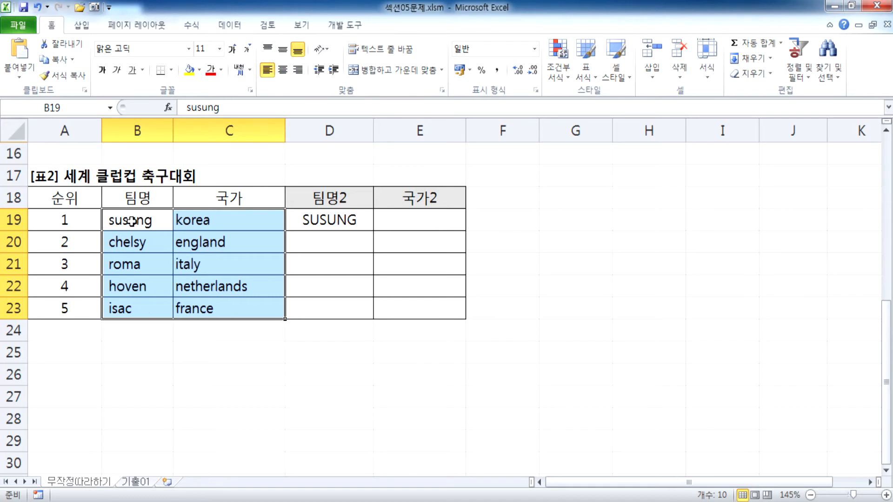
Step: Right-align the team and country names in B19:C23, and return them to centred alignment
left_click_drag(200, 227, 187, 317)
left_click_drag(105, 219, 117, 308)
left_click_drag(132, 222, 235, 309)
left_click(297, 70)
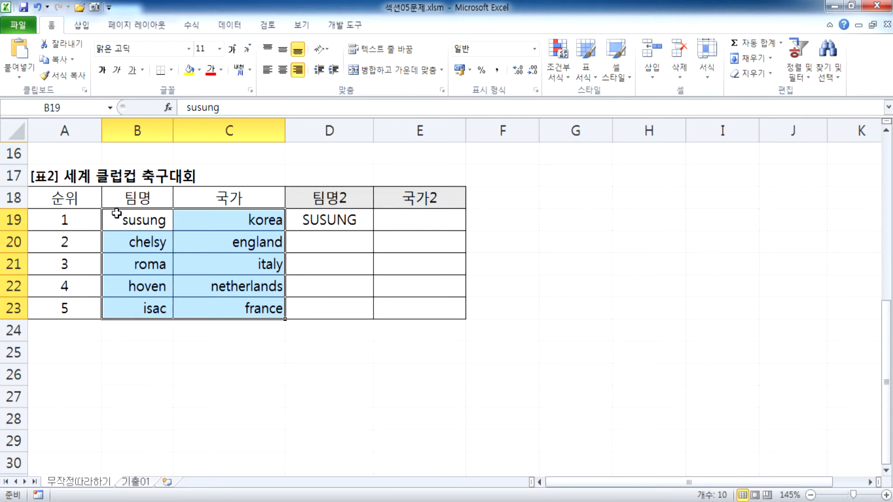
left_click(283, 70)
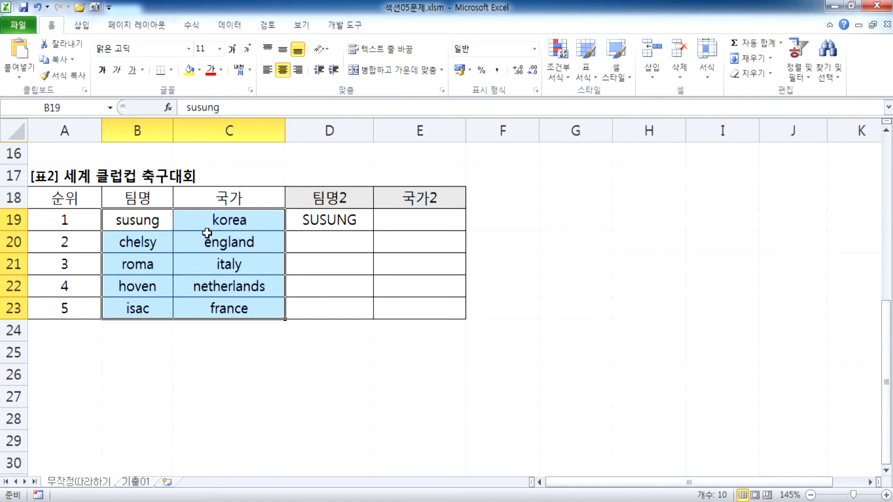
Step: Insert two spaces between "su" and "sung" in the team name in B19
double_click(132, 221)
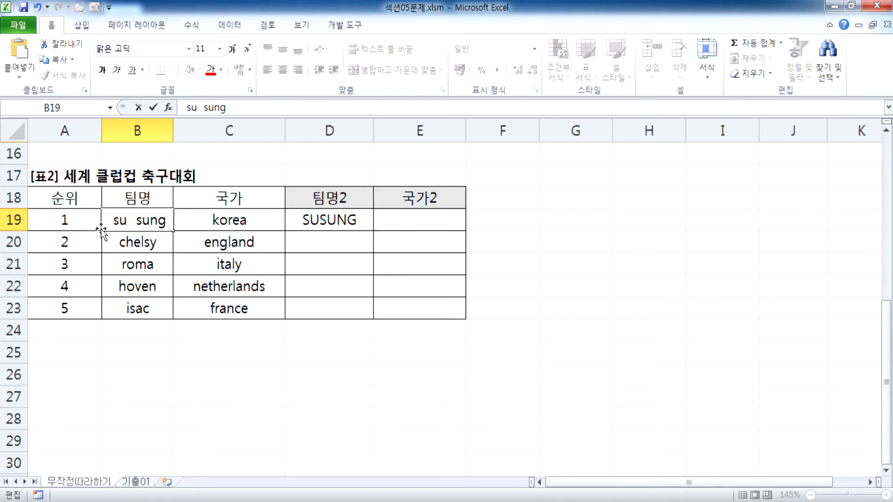
key("Return")
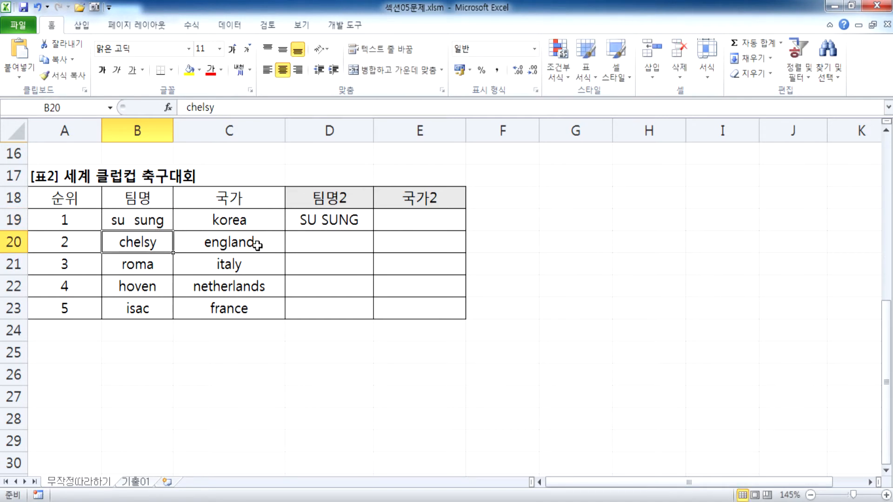
Step: Remove the inner spaces from the team name in B19 and pad it with leading and trailing spaces instead
left_click(122, 222)
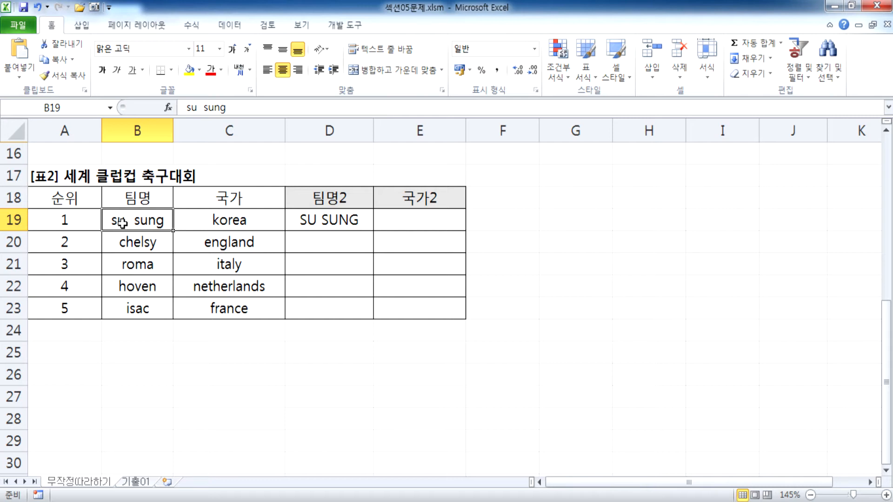
double_click(120, 221)
key("Right")
key("Delete")
key("Delete")
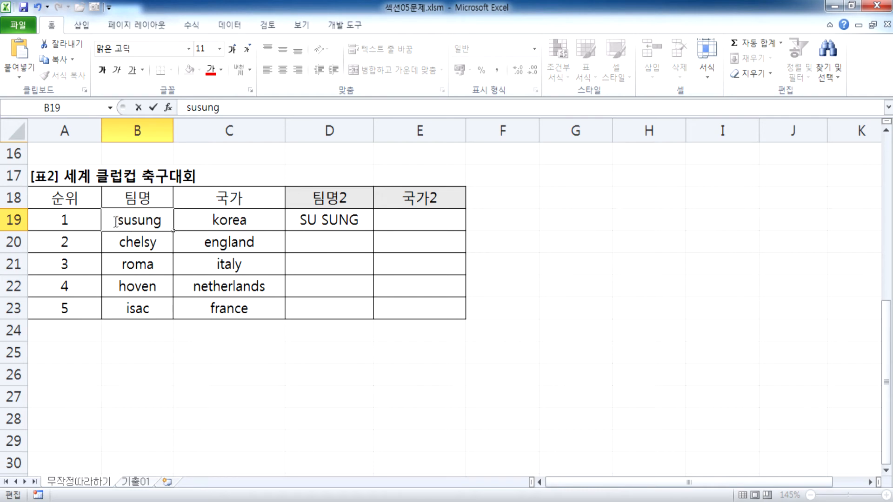
key("Home")
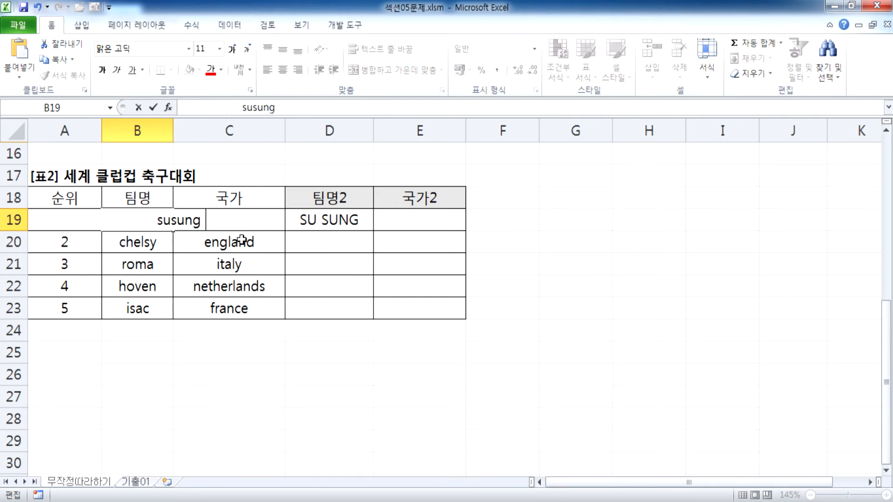
key("Return")
key("Up")
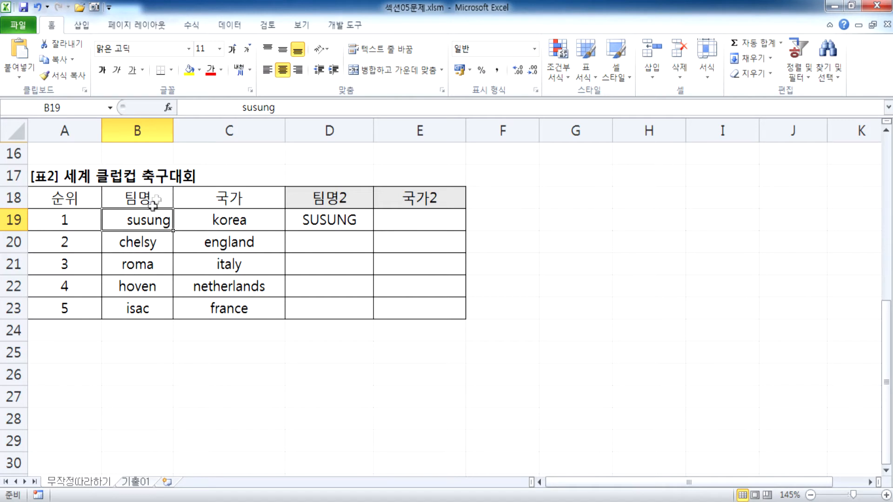
Step: Widen column B to about three times its width and compare left and right alignment on B19:B23
left_click_drag(173, 130, 321, 129)
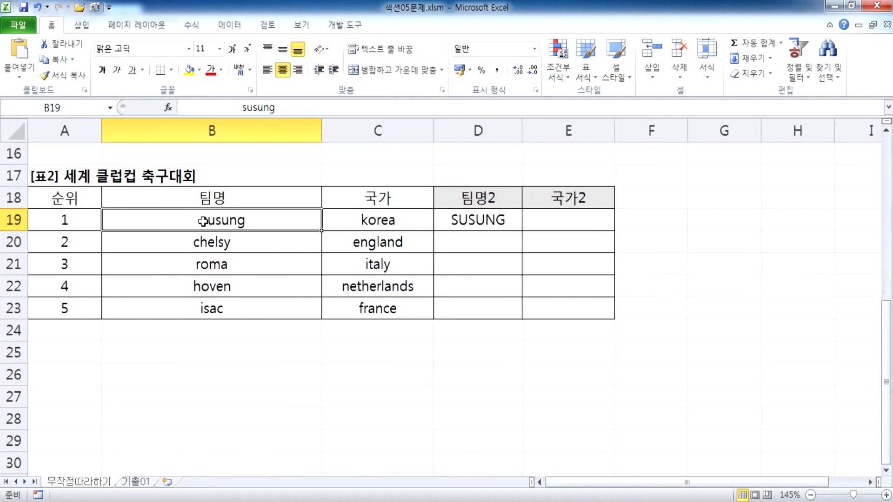
left_click_drag(208, 242, 202, 309)
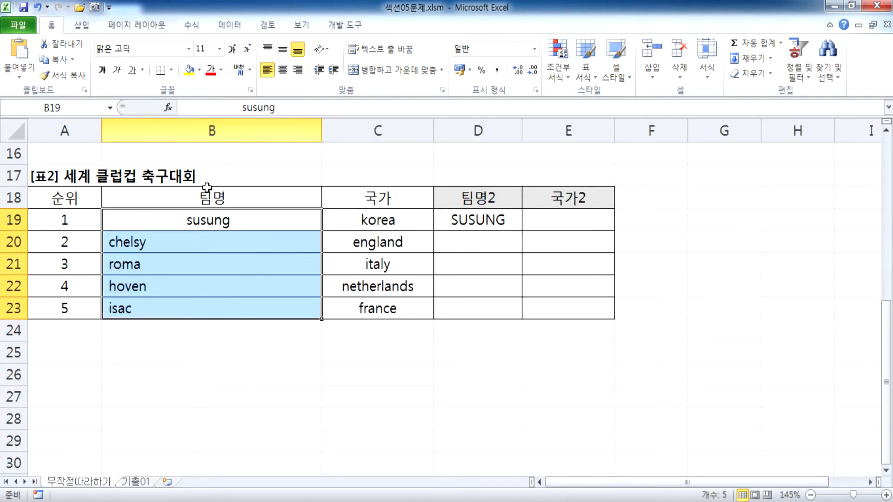
left_click(297, 69)
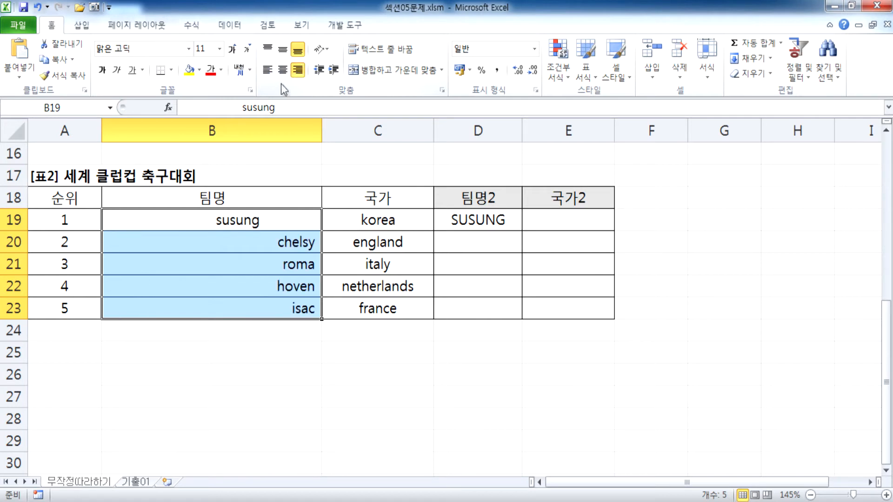
left_click(268, 72)
left_click(295, 73)
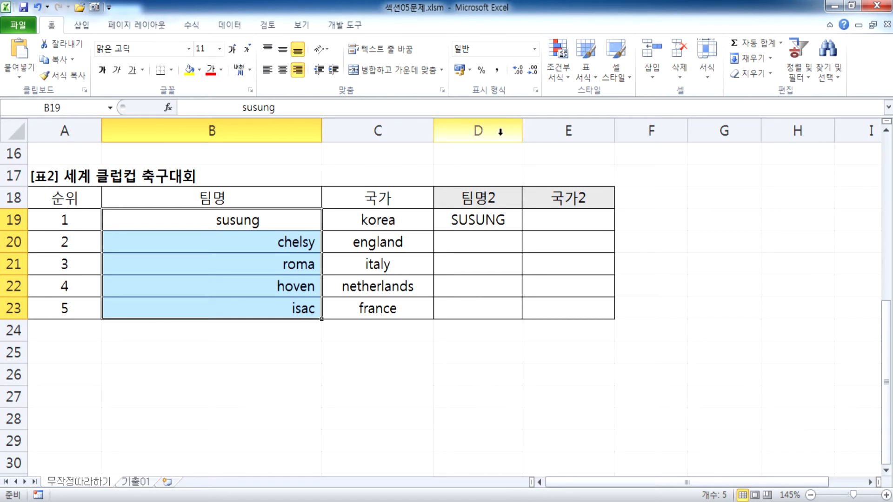
Step: Narrow column D to just fit its entry in row 19 and select D19:D23
left_click_drag(522, 130, 502, 130)
left_click_drag(464, 216, 461, 305)
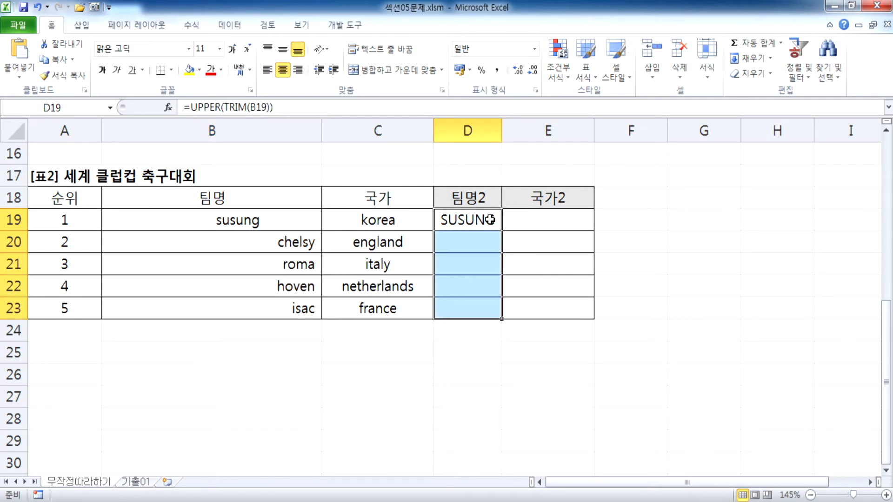
Step: Undo the column width, alignment and B19 spacing changes, back to the plain team name "susung"
key("ctrl+z")
key("ctrl+z")
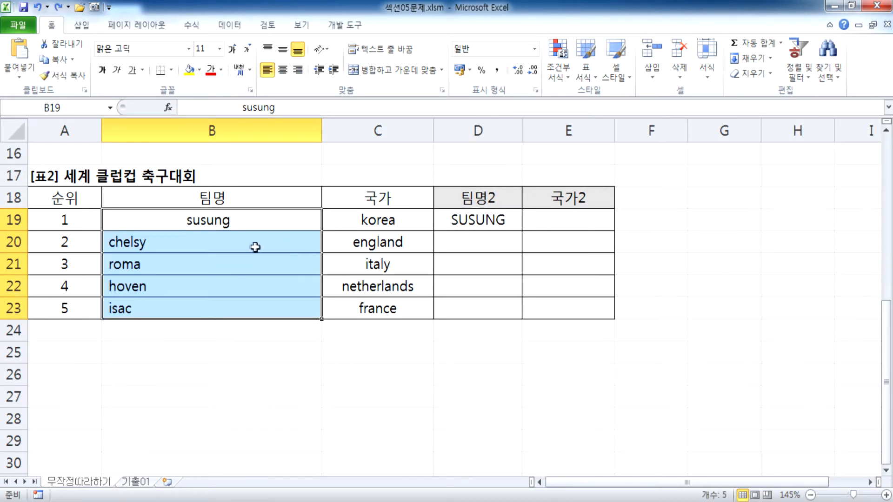
key("ctrl+y")
key("ctrl+z")
key("ctrl+z")
key("ctrl+z")
key("ctrl+z")
key("ctrl+z")
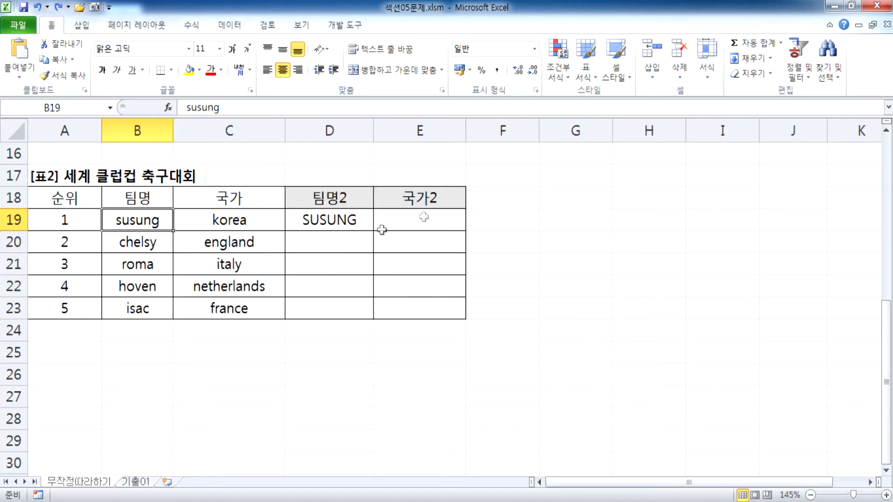
Step: Enter =PROPER(C19) in cell E19 to capitalize the first letter of the country name
left_click(407, 219)
type("=")
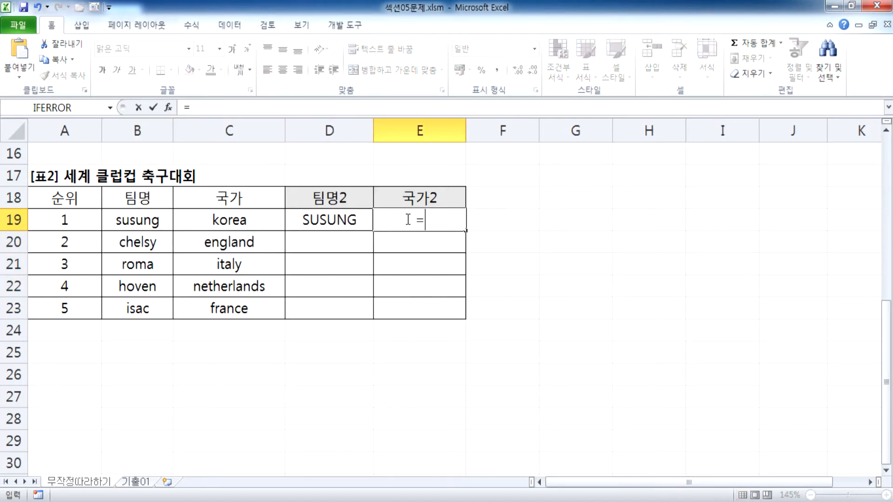
type("pro")
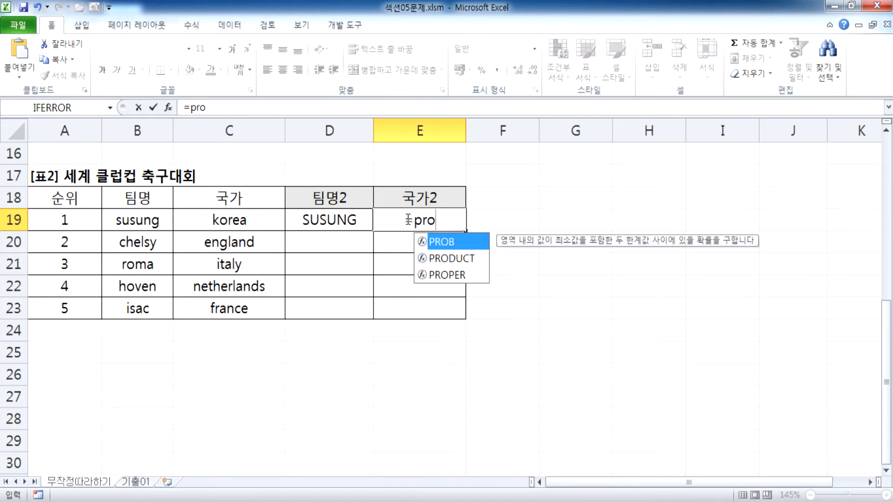
key("Down")
key("Down")
key("Escape")
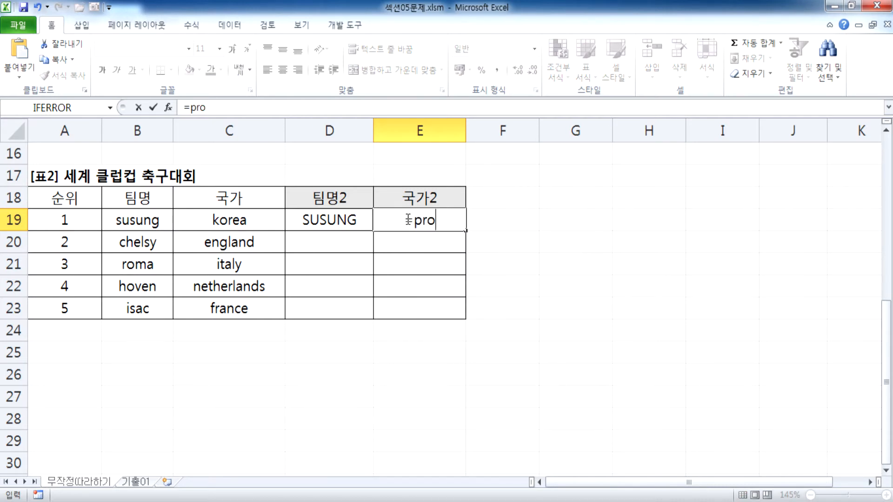
key("Tab")
left_click(430, 222)
double_click(430, 222)
type("p")
key("Tab")
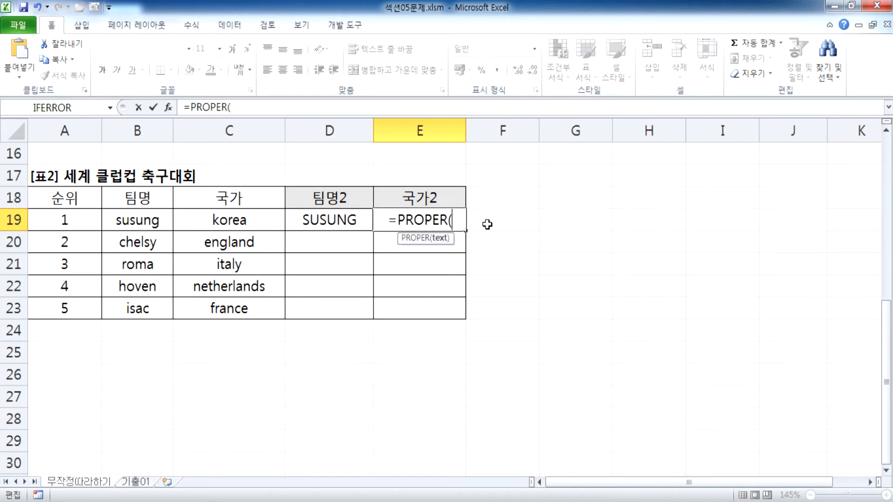
left_click(227, 223)
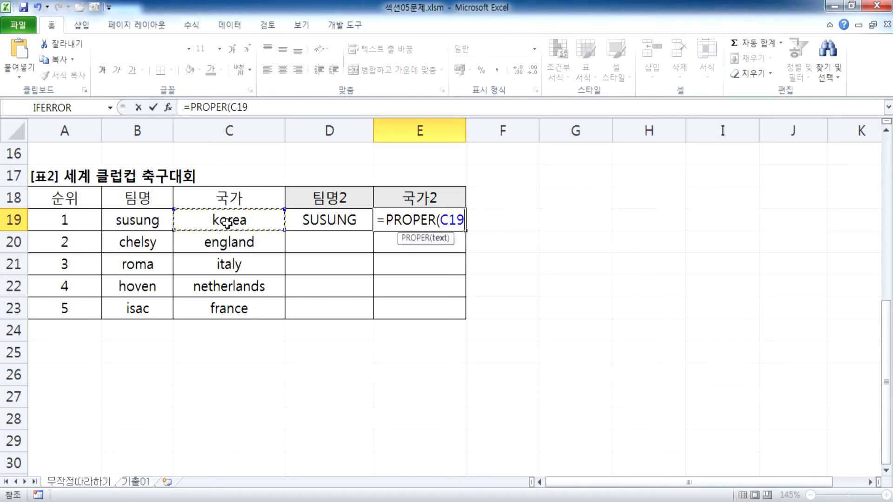
key("Return")
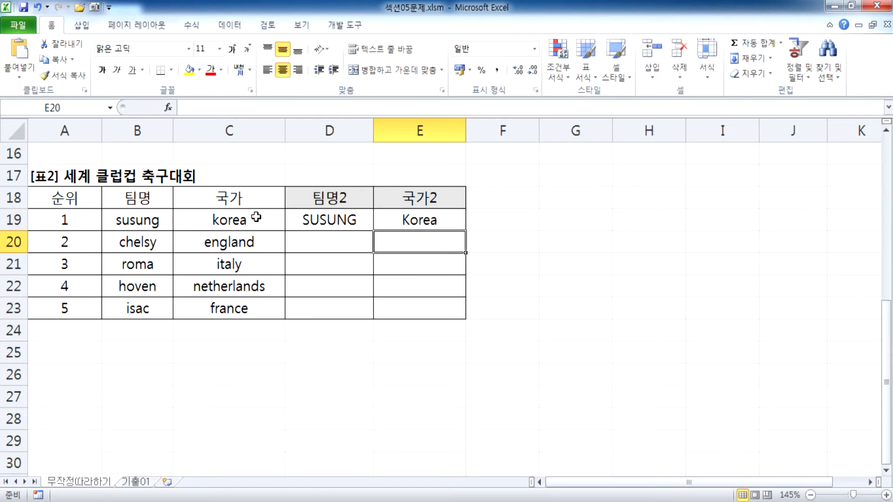
Step: Test PROPER by inserting a space inside the country name in C19, and restore it to "korea"
double_click(235, 220)
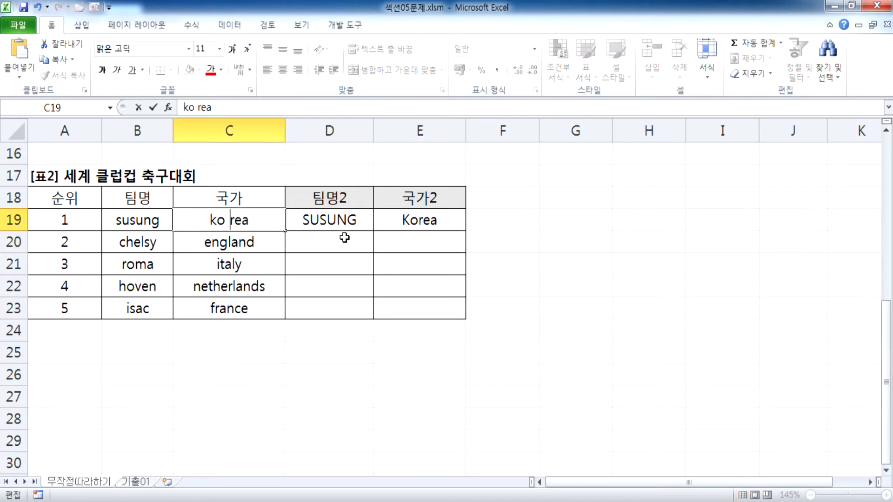
key("Return")
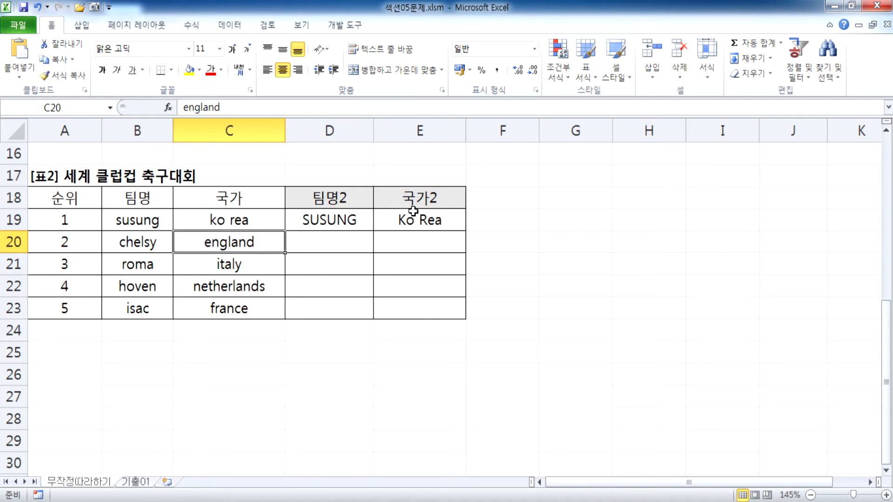
double_click(230, 221)
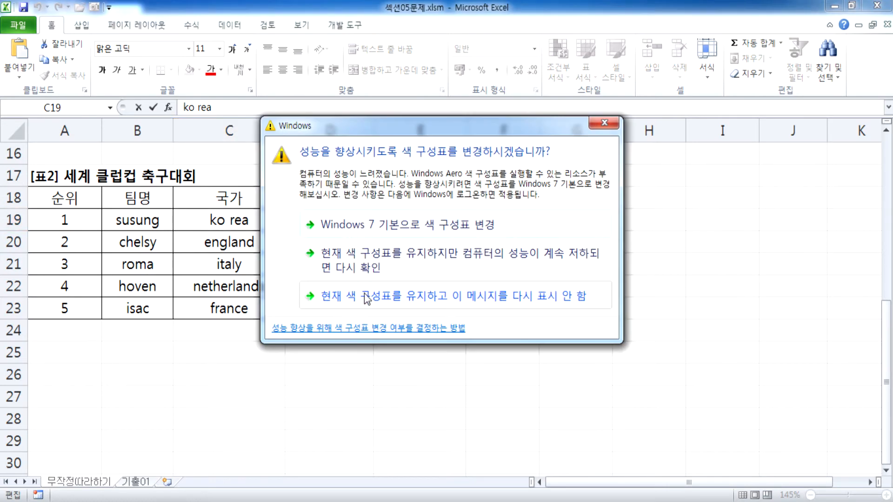
left_click(365, 295)
key("BackSpace")
key("Return")
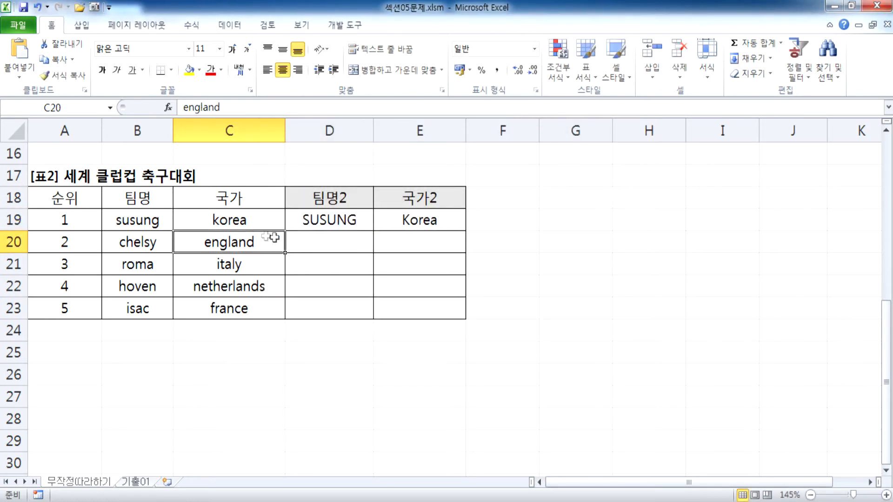
Step: Fill the formulas in D19:E19 down together to row 23 and clear D20:E23 again
left_click_drag(344, 219, 422, 216)
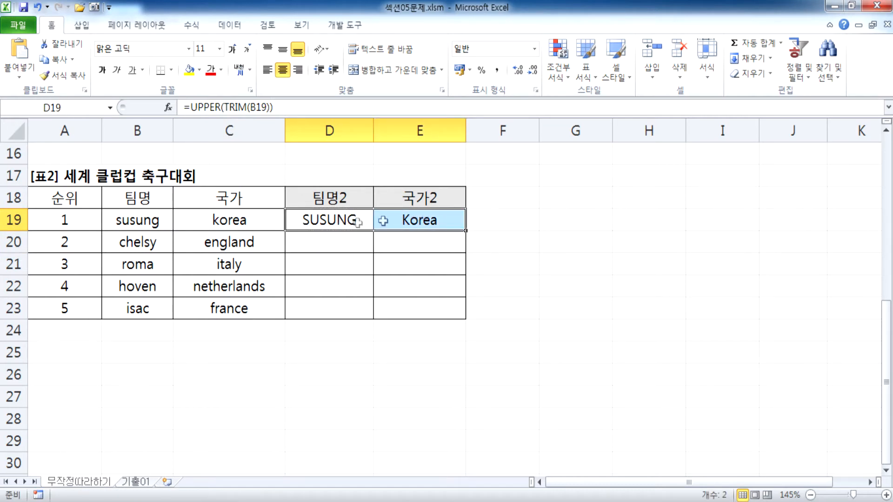
double_click(465, 232)
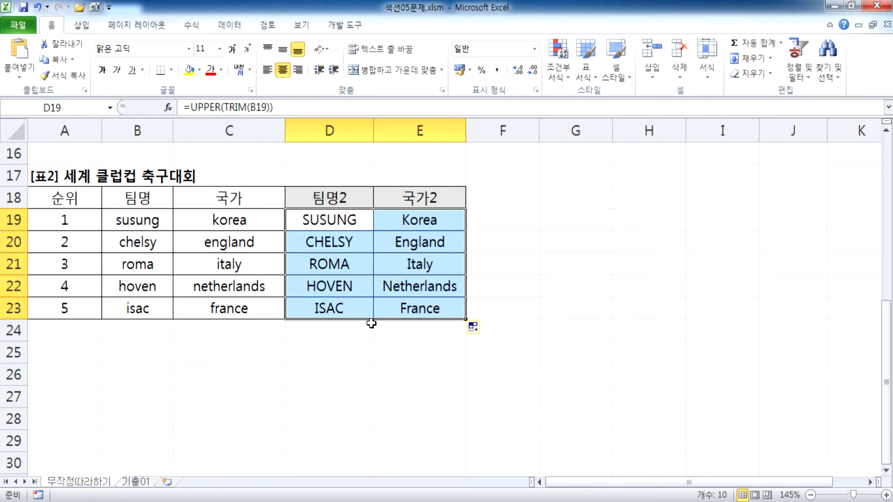
left_click_drag(326, 233, 403, 301)
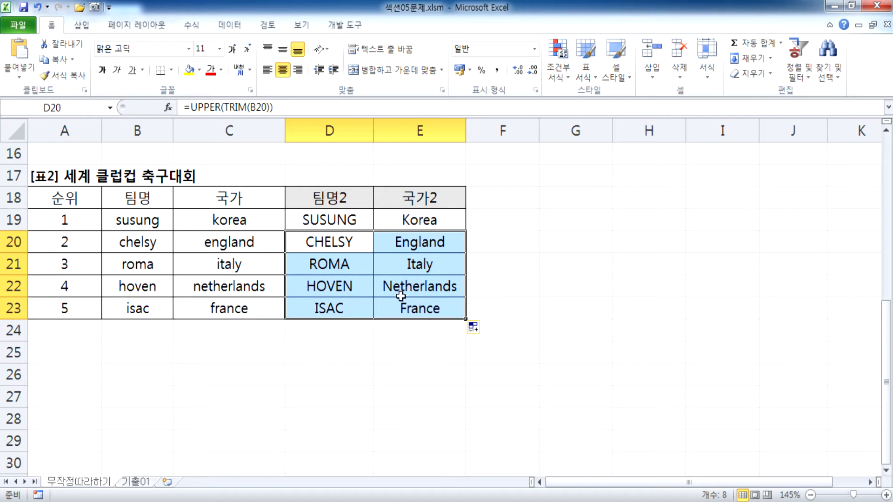
key("Delete")
Step: Fill D19 and E19 down to row 23 one column at a time, and clear the copied results below row 19
left_click(346, 222)
double_click(374, 230)
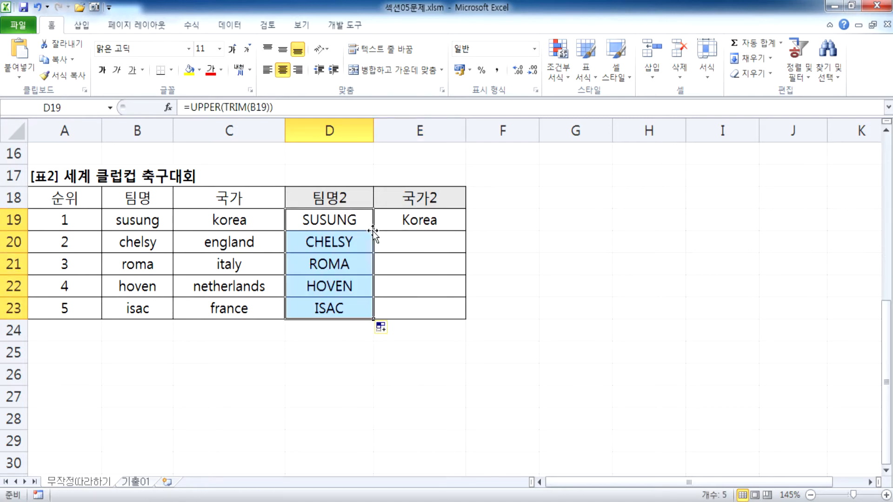
left_click(415, 223)
double_click(465, 230)
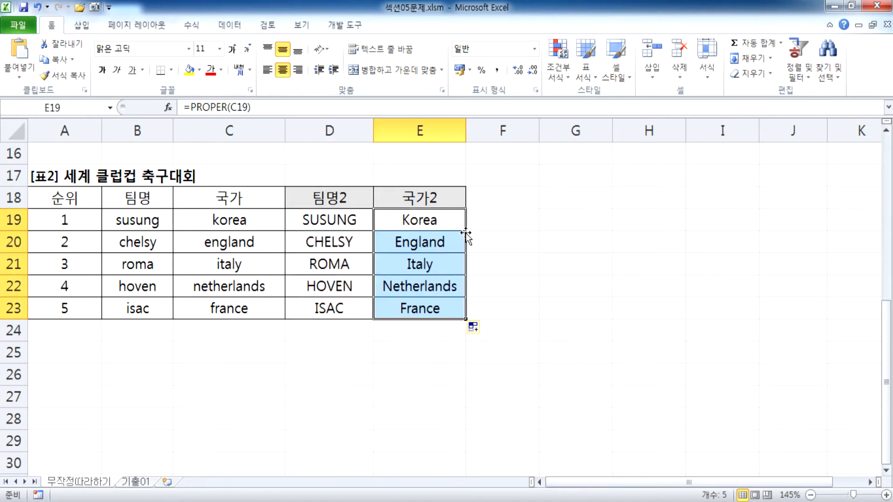
left_click_drag(364, 235, 417, 305)
key("Delete")
Step: Select D19:E19 and fill both formulas down together through row 23
left_click_drag(349, 222, 665, 220)
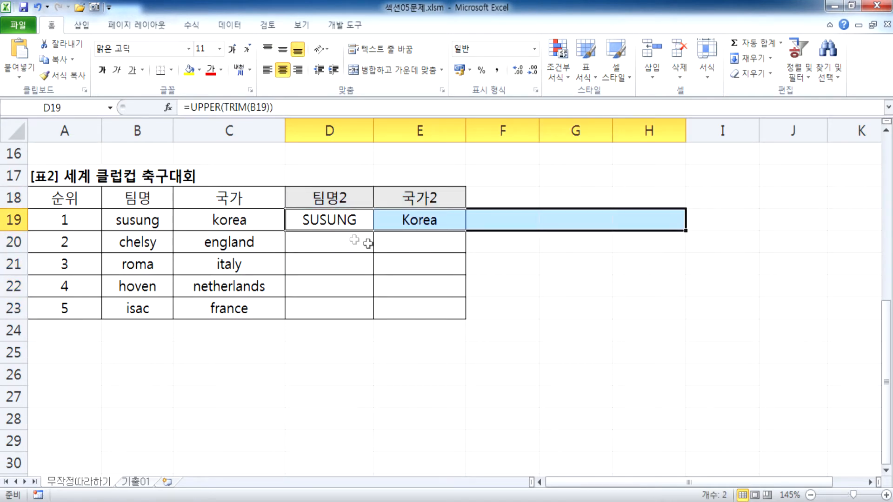
left_click_drag(319, 218, 460, 219)
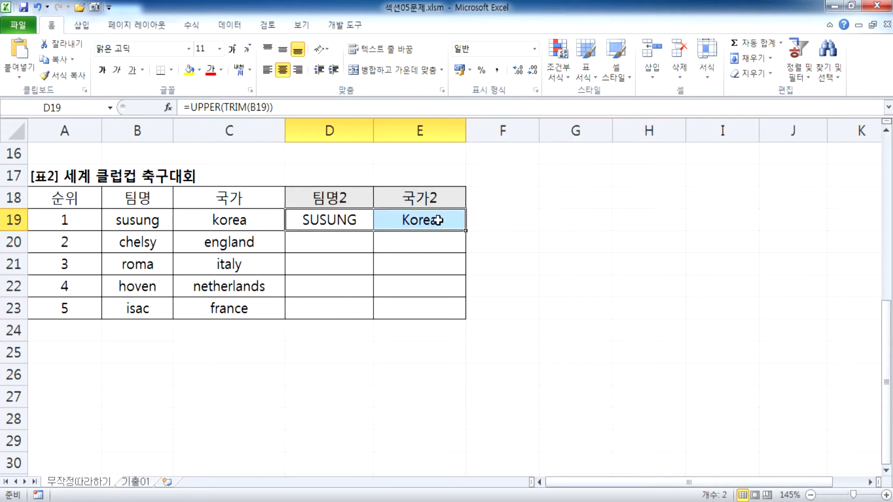
double_click(465, 231)
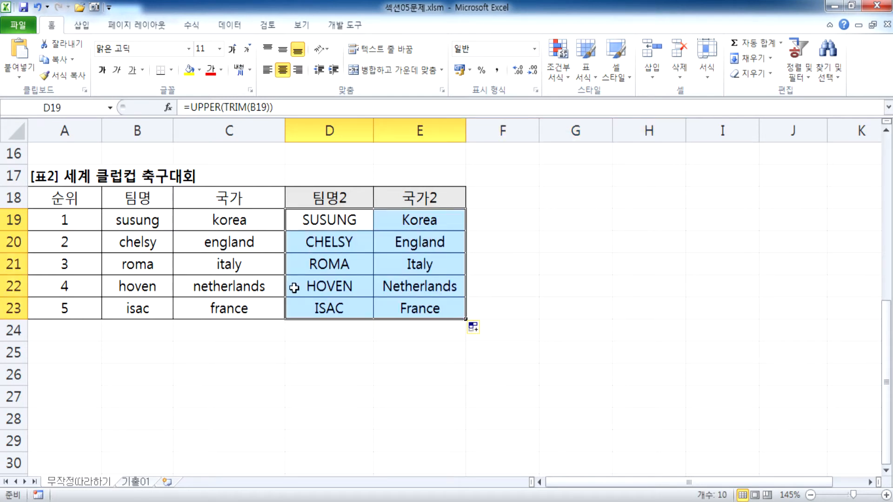
left_click(87, 356)
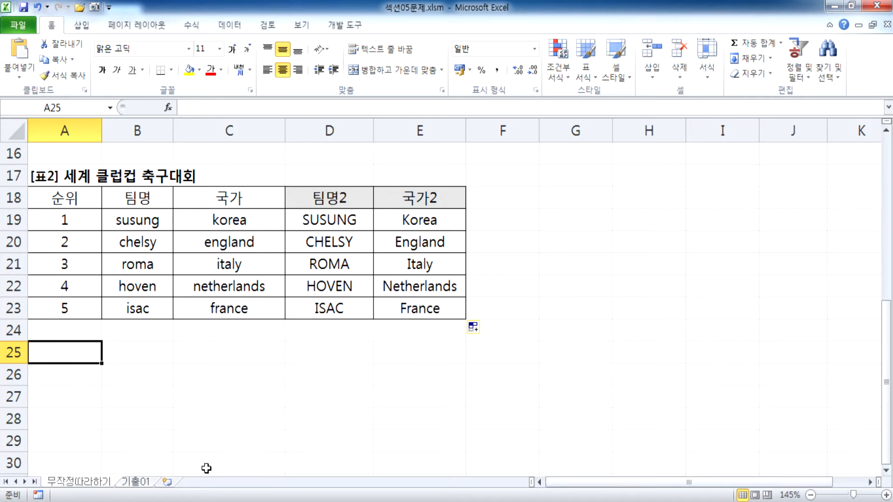
Step: Switch to Notepad, add a line break to the function notes, and return to the Excel workbook
mouse_move(425, 501)
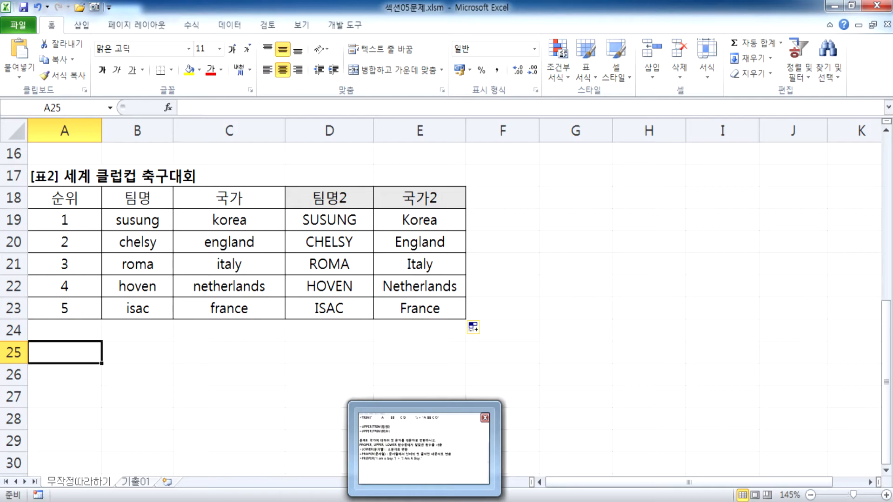
left_click(383, 496)
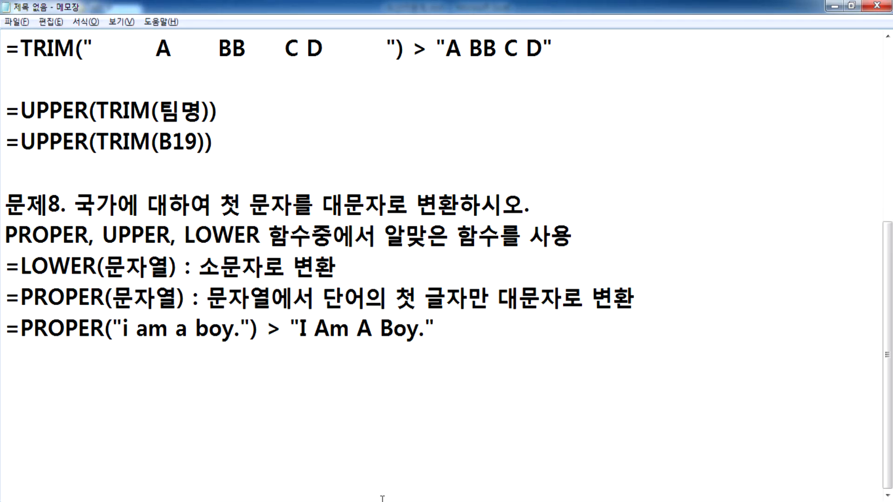
key("Return")
left_click(387, 498)
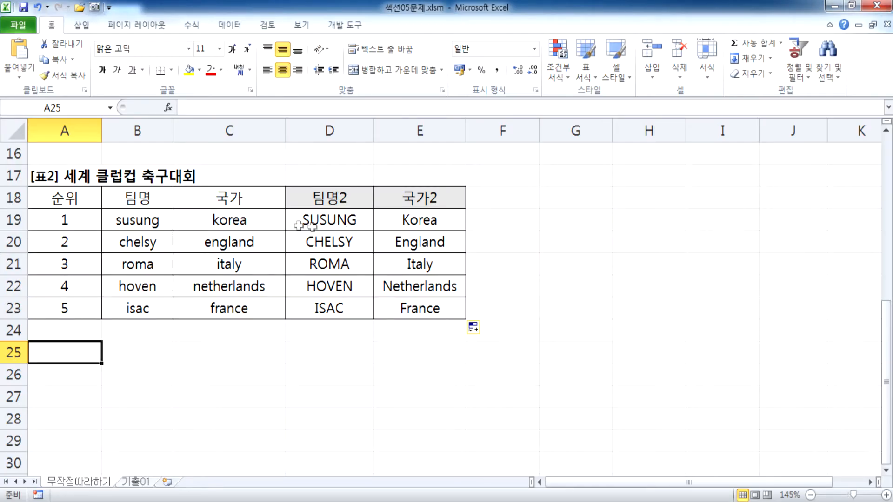
Step: Clear D19 and insert the UPPER function from the text category (텍스트) using the function wizard
left_click(319, 220)
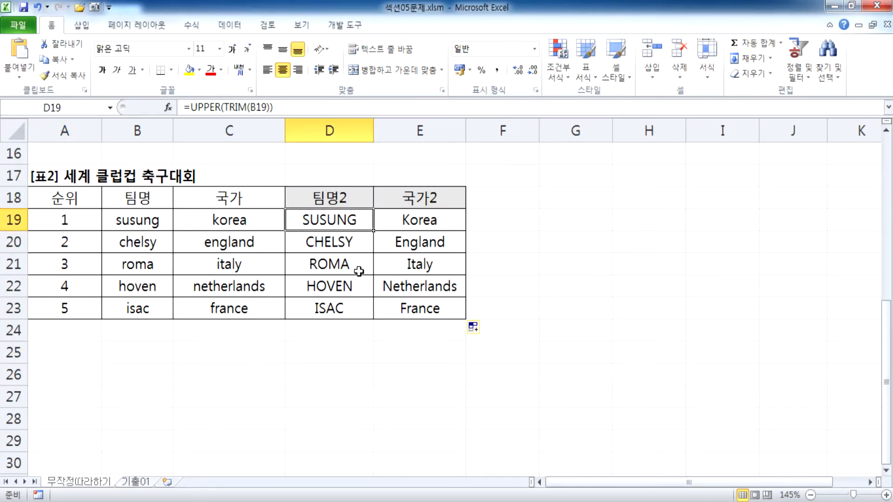
key("Delete")
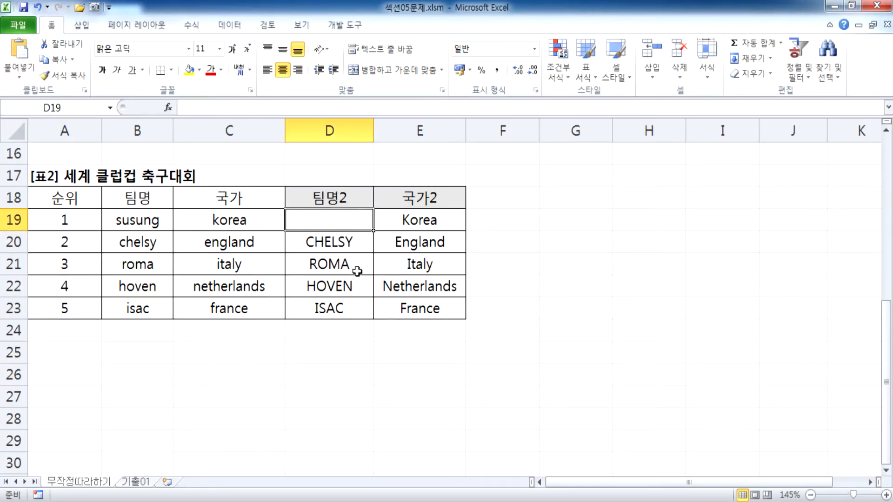
left_click(168, 107)
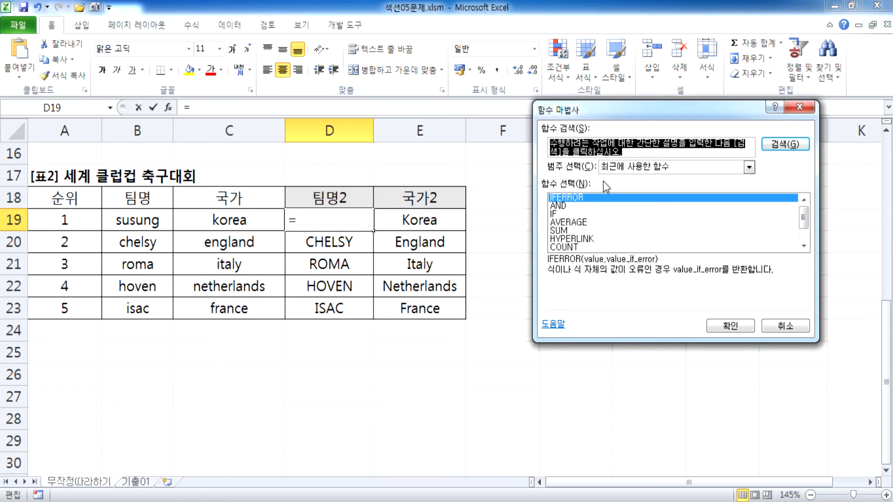
left_click(654, 167)
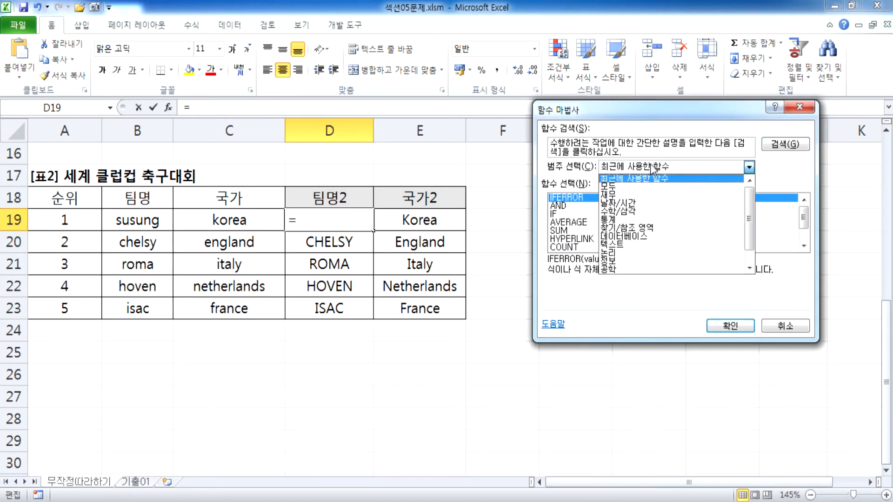
left_click(619, 243)
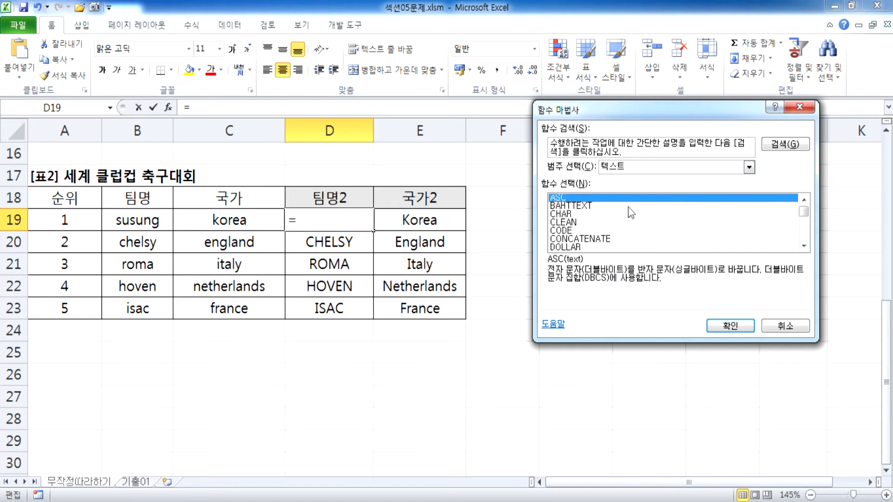
left_click_drag(804, 213, 807, 240)
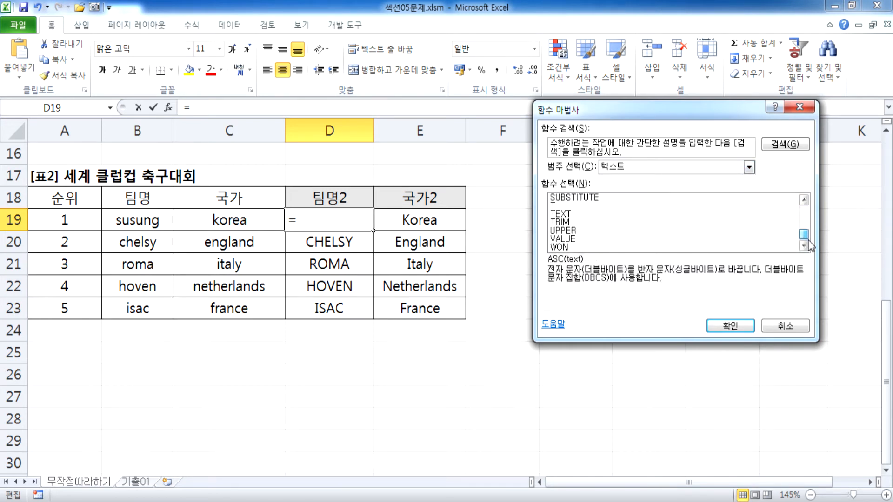
left_click(574, 231)
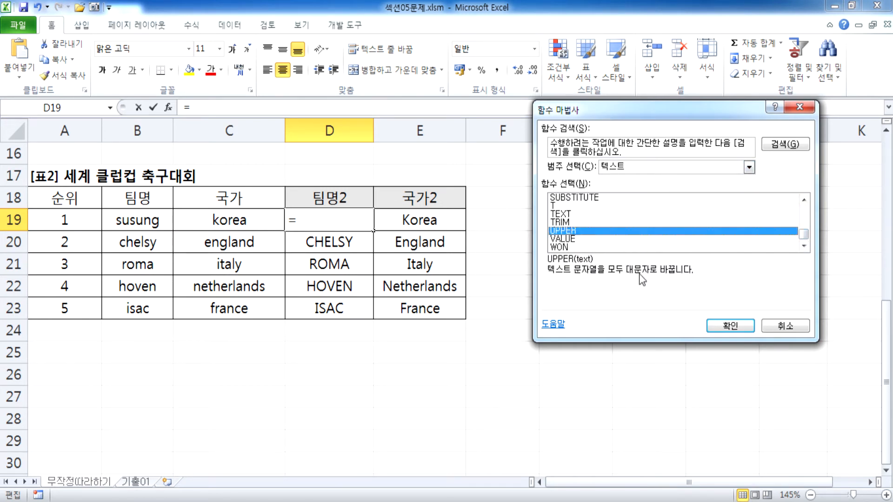
left_click(729, 325)
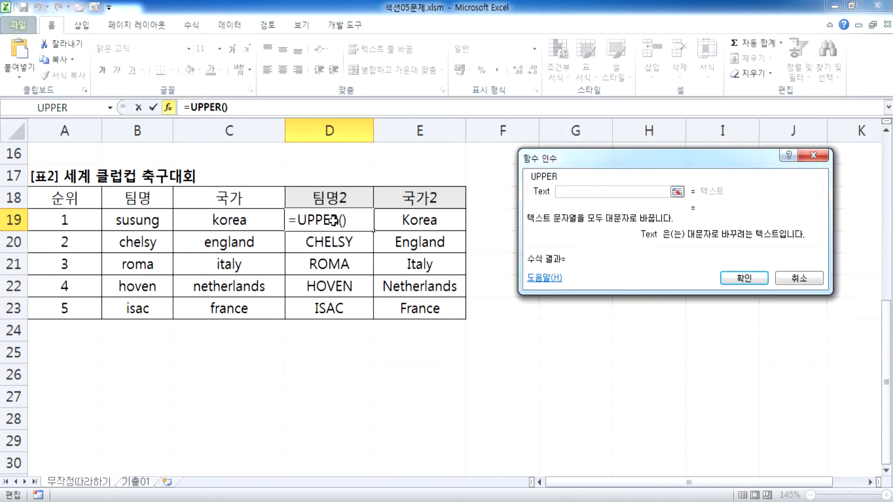
Step: Nest the TRIM function from the text category (텍스트) inside UPPER's Text argument, switching between both functions' arguments in the formula
left_click_drag(594, 166, 281, 249)
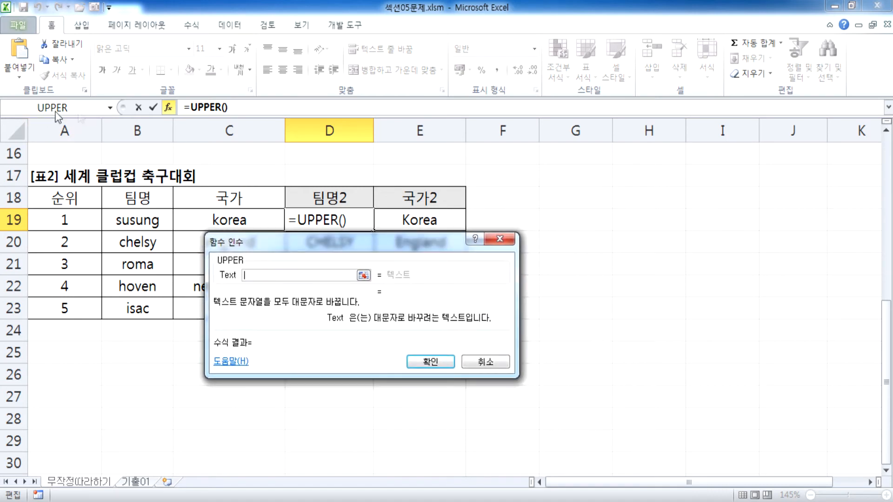
left_click(110, 108)
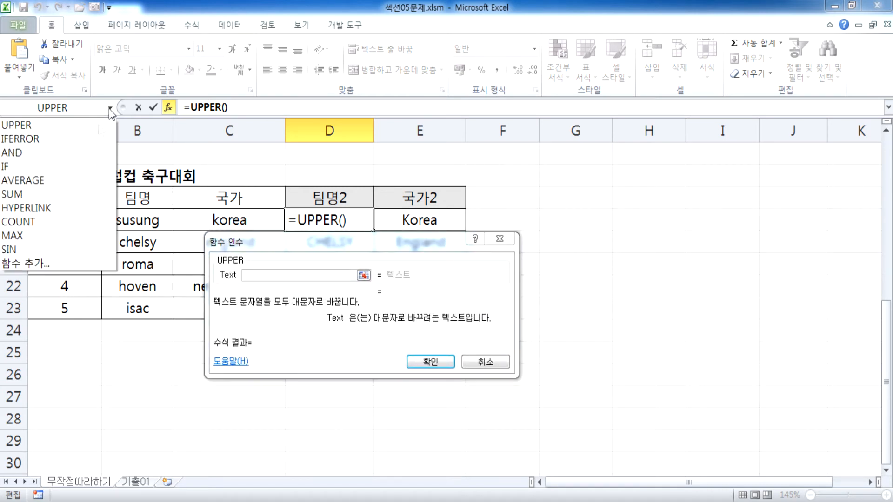
left_click(39, 263)
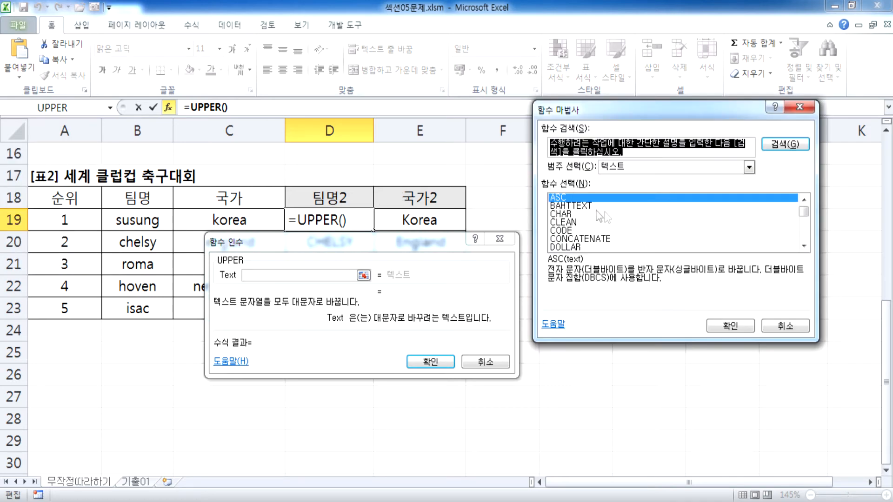
left_click_drag(804, 212, 803, 234)
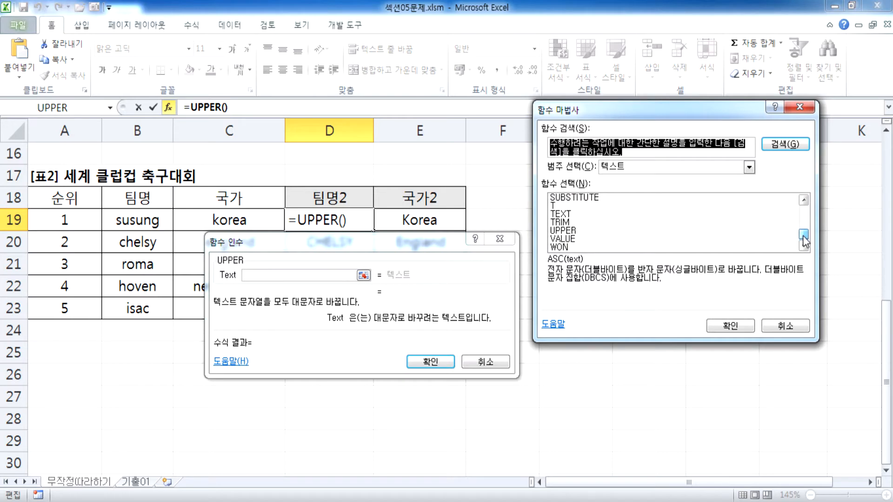
left_click(562, 222)
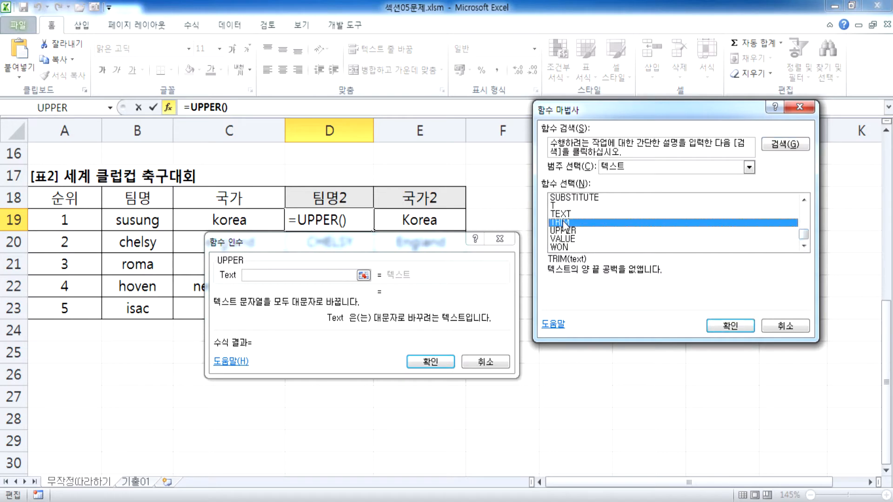
left_click(730, 325)
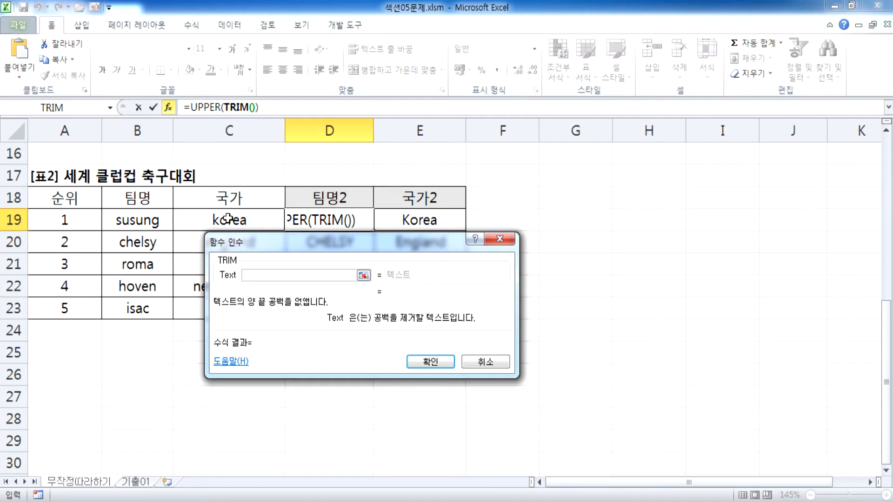
left_click(203, 107)
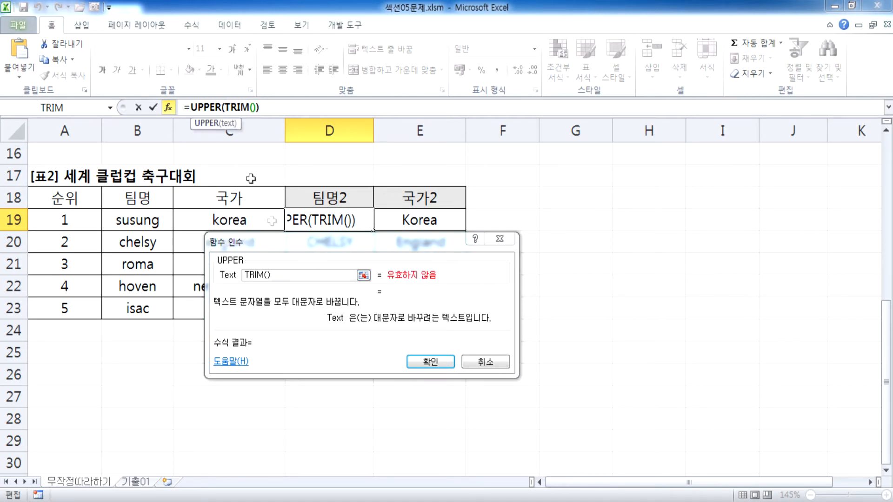
left_click(247, 107)
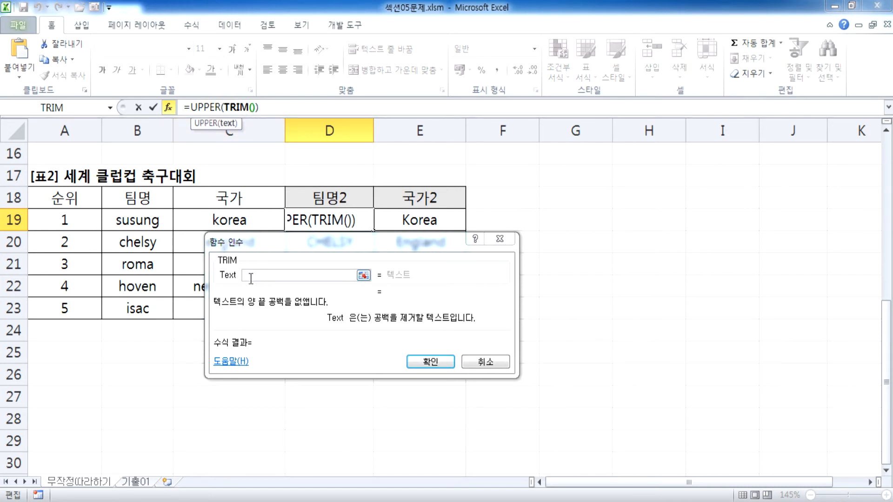
left_click(121, 220)
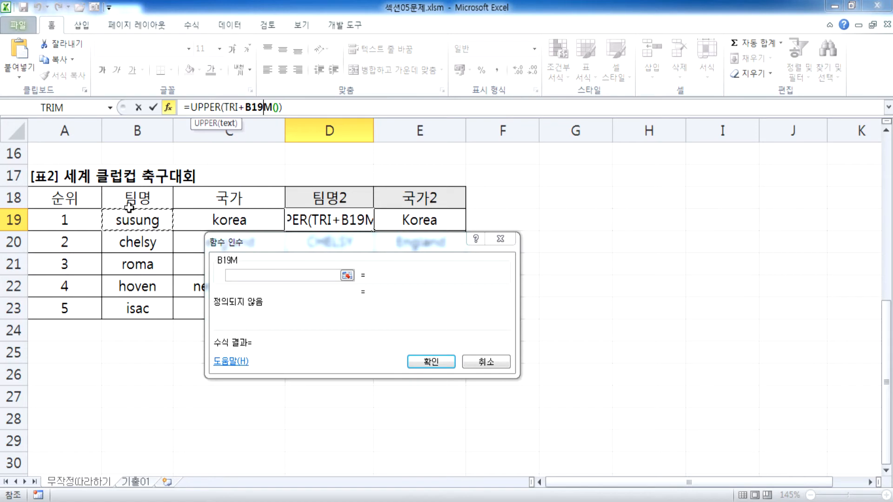
key("BackSpace")
key("BackSpace")
key("BackSpace")
key("BackSpace")
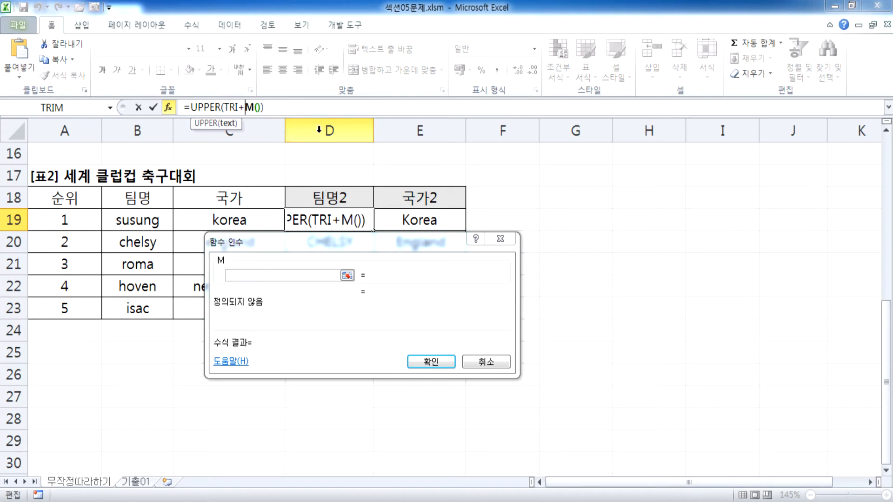
Step: Set TRIM's Text argument to B19, review the UPPER and TRIM arguments, and enter the formula in D19
left_click(251, 106)
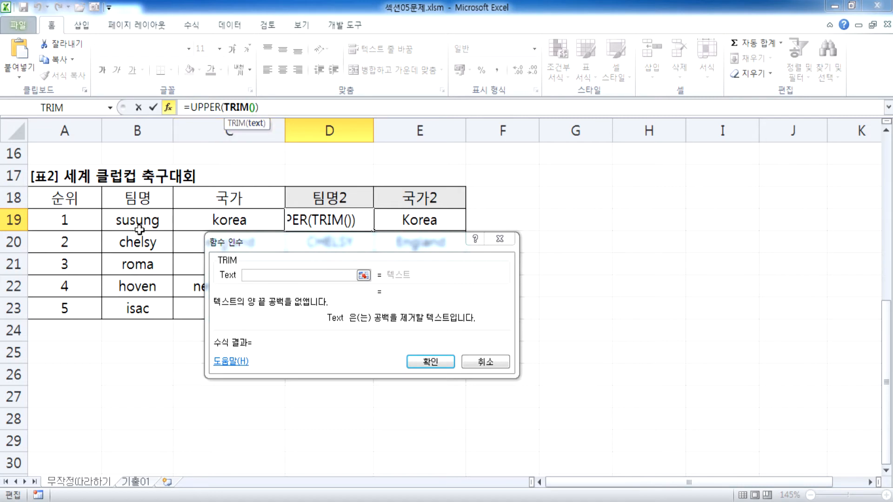
left_click(120, 221)
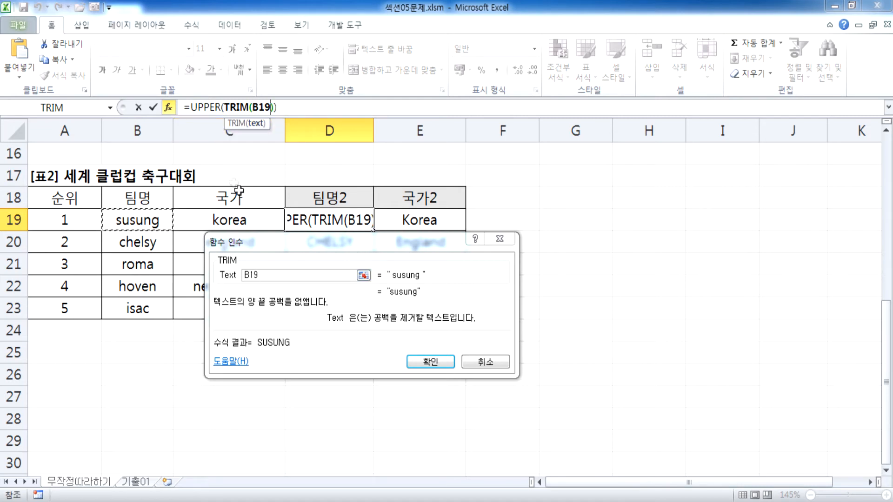
left_click(206, 108)
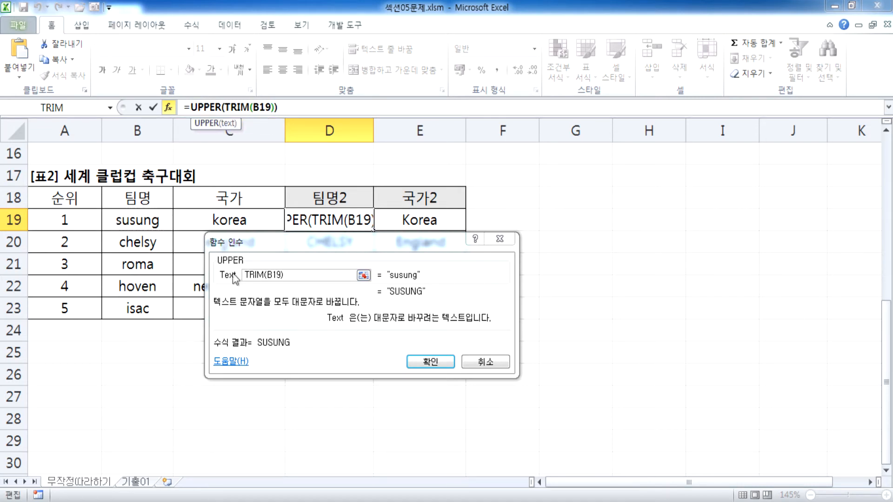
left_click_drag(243, 275, 292, 274)
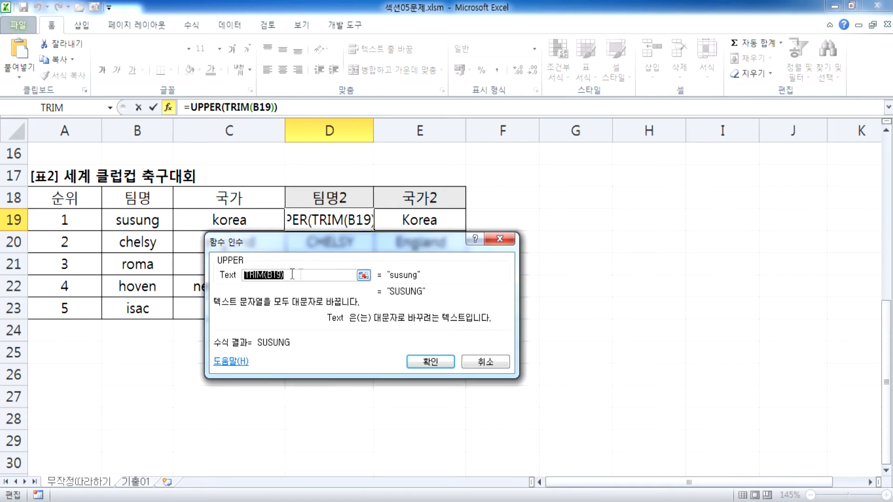
left_click(236, 108)
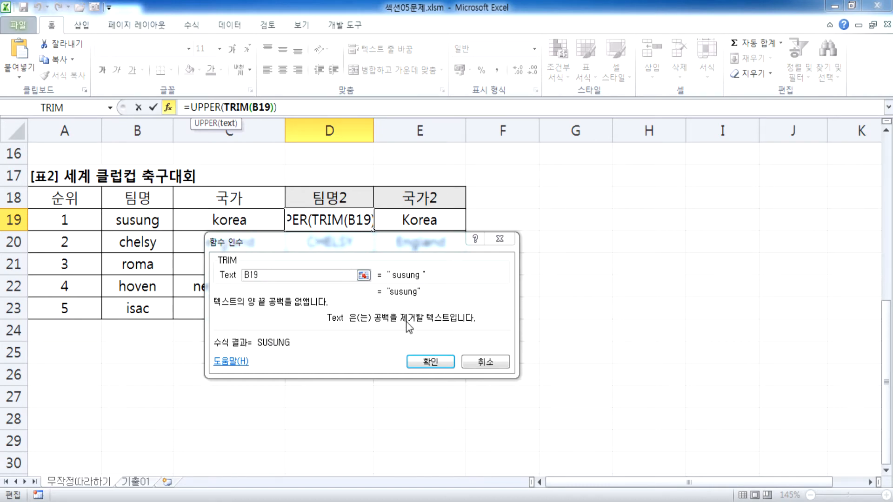
left_click(427, 363)
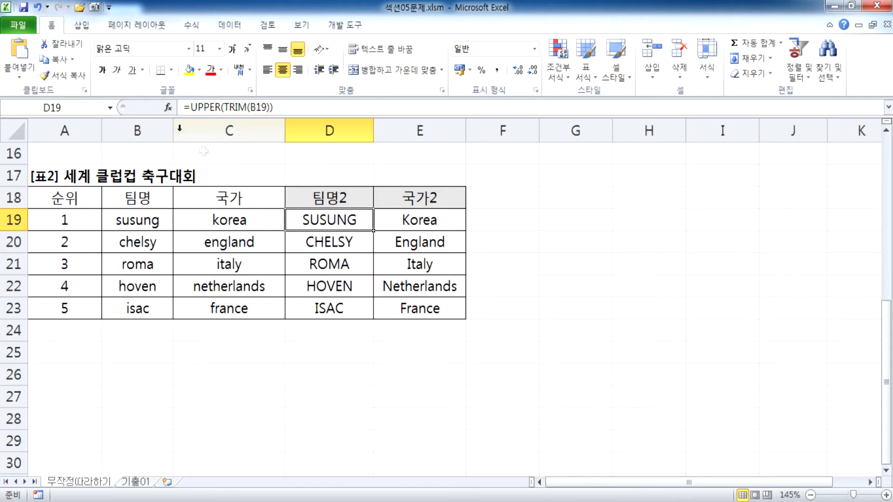
key("Delete")
left_click(168, 108)
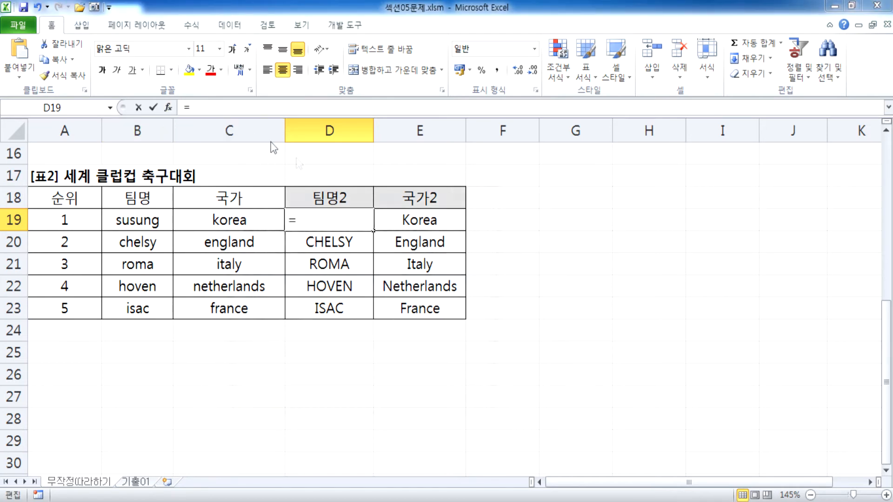
key("Escape")
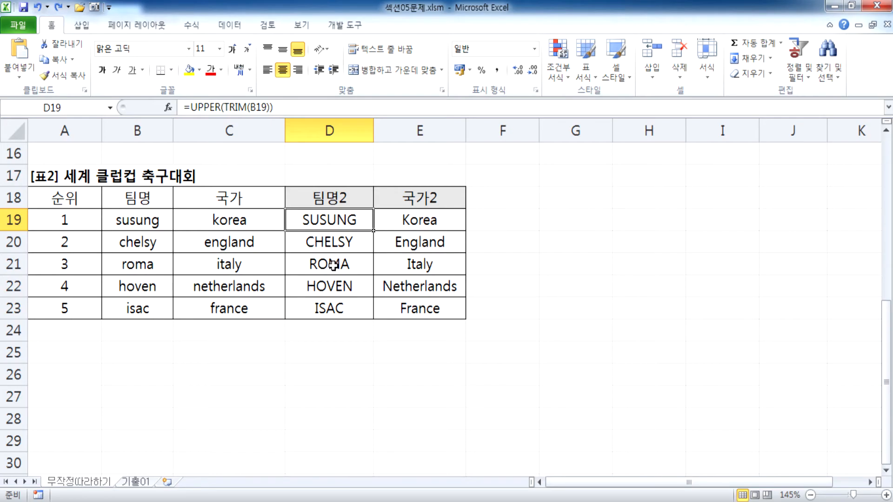
Step: Switch to Notepad, review the UPPER and TRIM notes, and add a "-----" separator line below the PROPER example
key("alt+Tab")
scroll(129, 313, "up", 2)
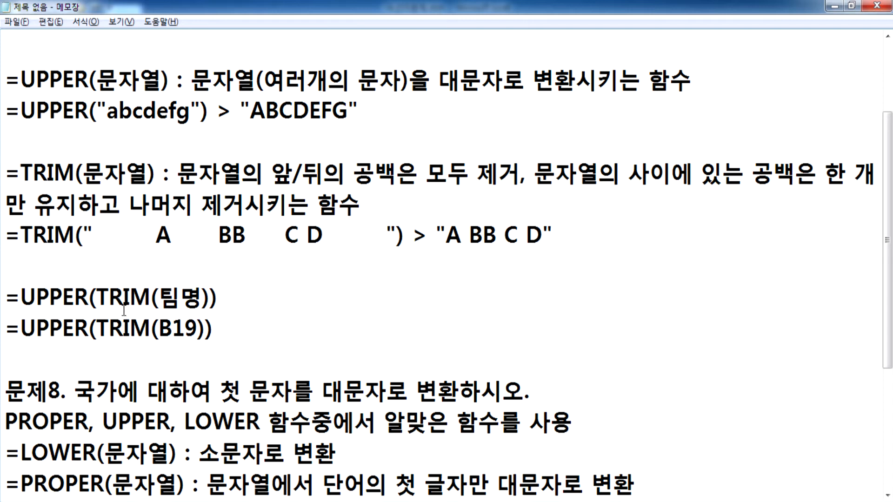
scroll(122, 312, "up", 2)
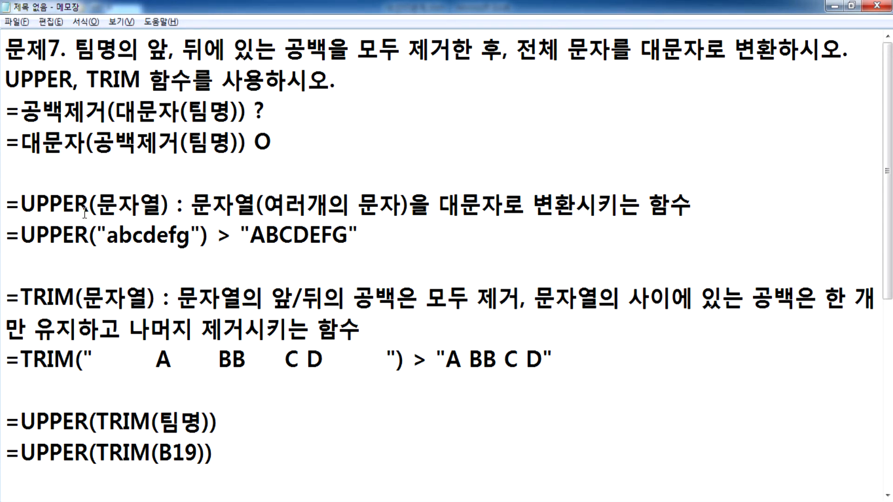
scroll(85, 213, "down", 4)
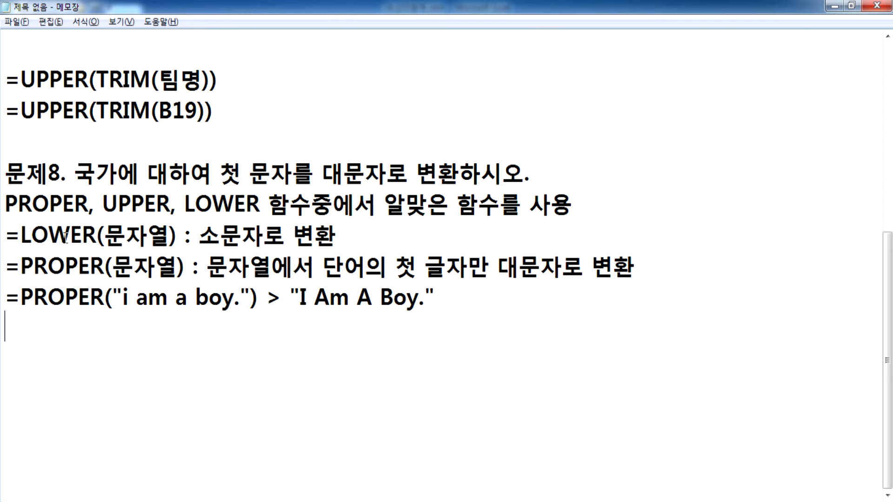
key("Return")
type("----")
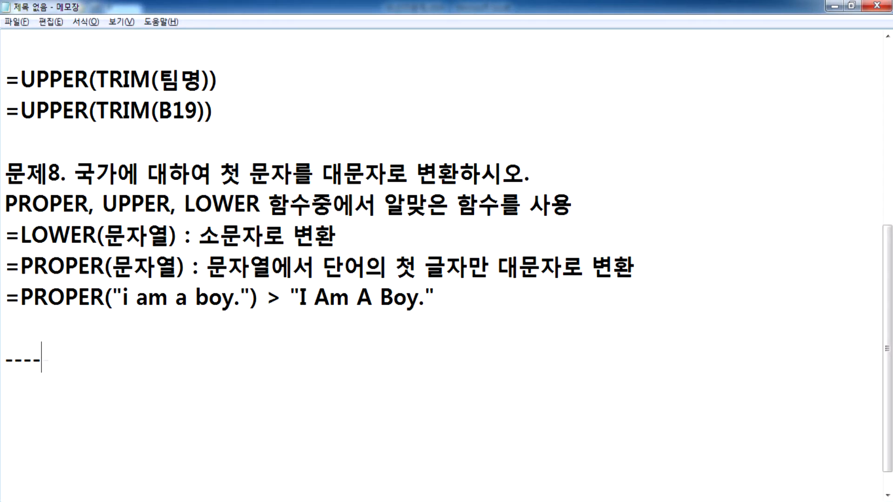
type("-")
key("Return")
key("Return")
type("ANSWP")
key("BackSpace")
key("BackSpace")
key("BackSpace")
key("BackSpace")
key("BackSpace")
Step: Add the Korean heading "문제1." below the separator line
key("Hangul")
type("문")
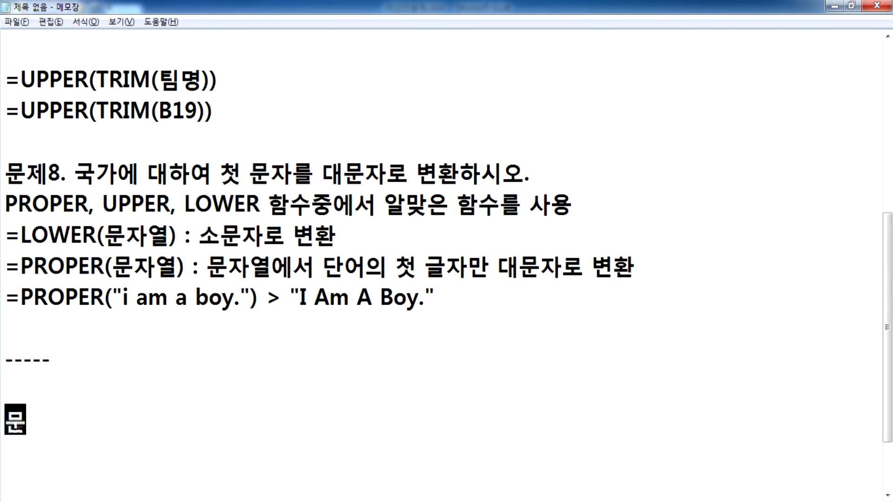
type("제1.")
Step: Switch to the Excel workbook, open the 기출01 sheet, look over its table and select the total scores (총점) in E4:E10
key("alt+Tab")
left_click(132, 483)
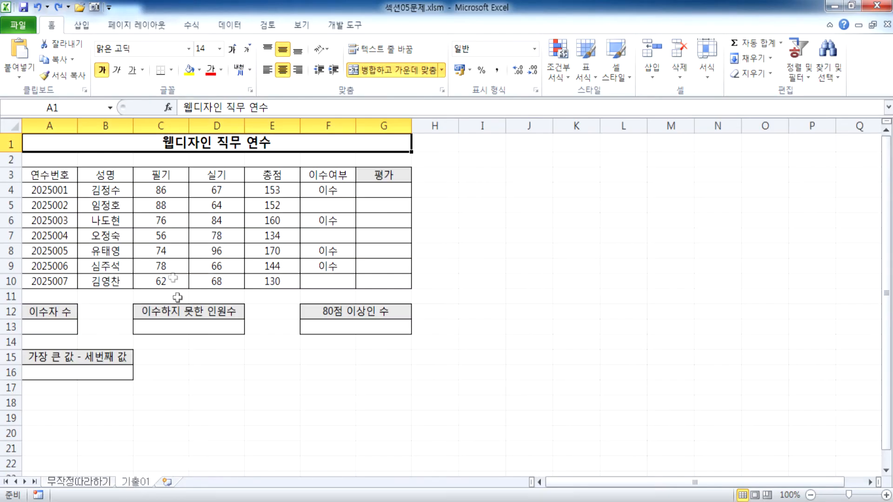
scroll(139, 218, "up", 2)
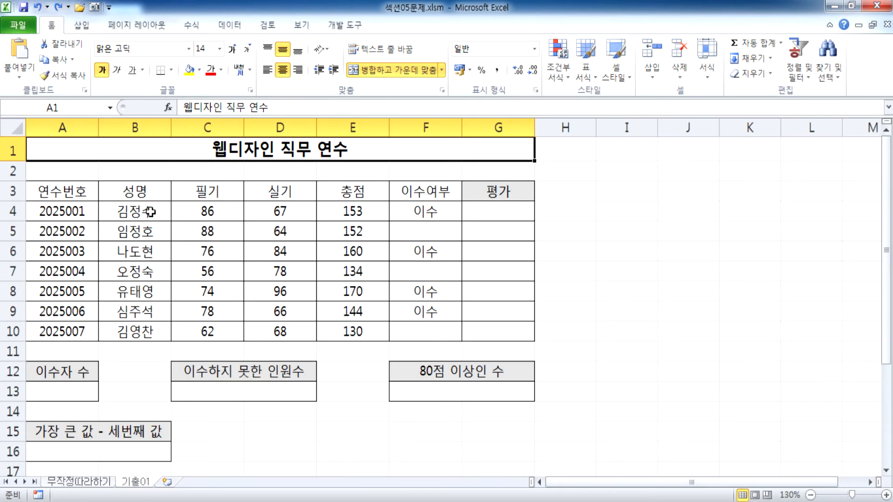
scroll(148, 212, "down", 1)
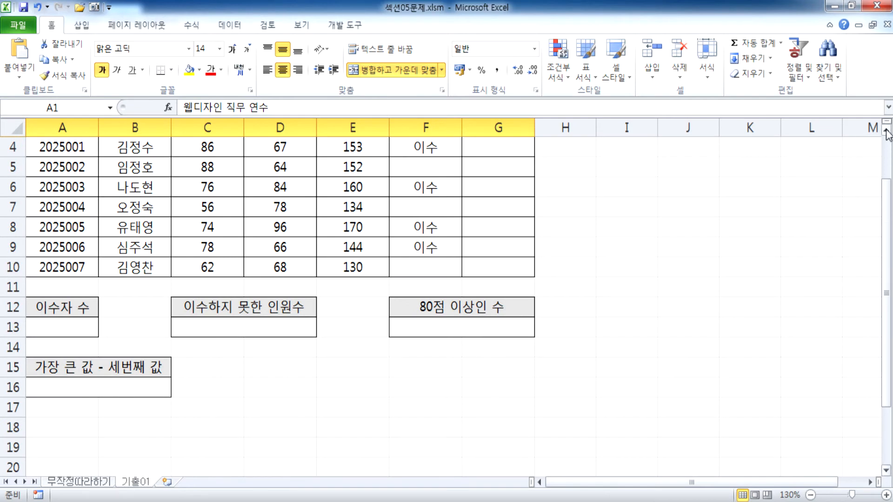
left_click(886, 132)
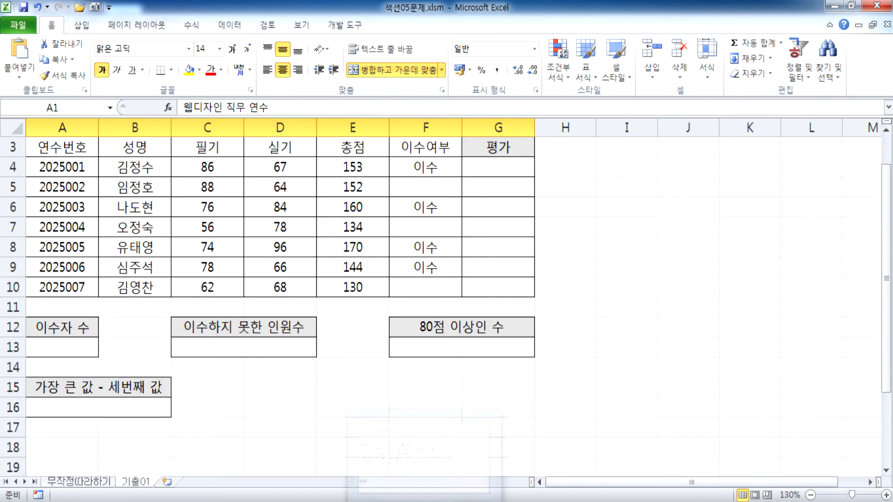
mouse_move(424, 501)
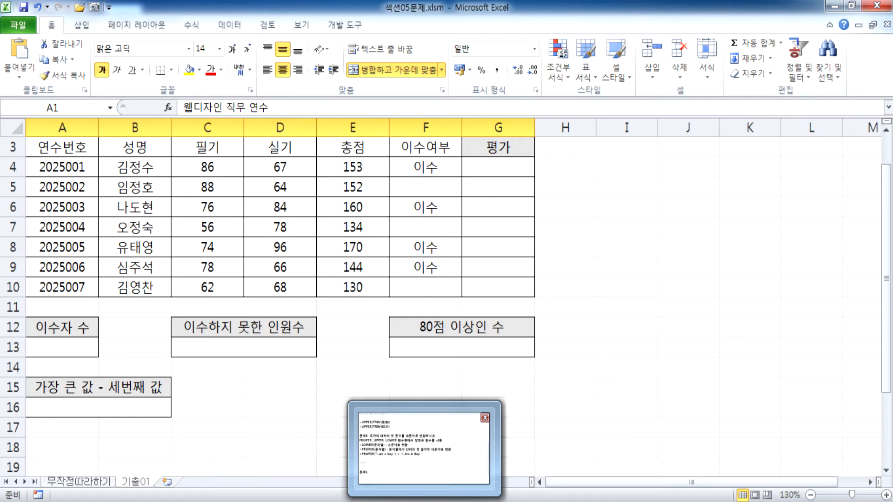
left_click(352, 167)
left_click_drag(352, 167, 345, 293)
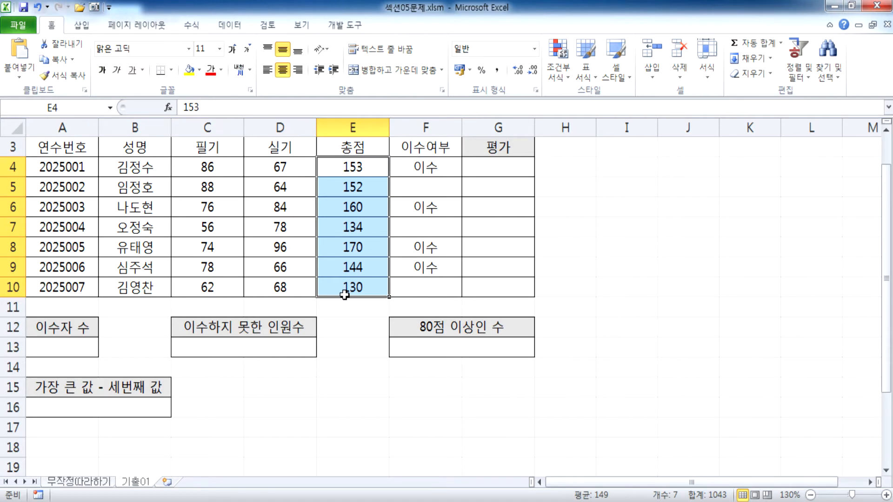
Step: Switch to Notepad, add a run of blank lines below "문제1." and put the cursor back at the end of that heading
key("alt+Tab")
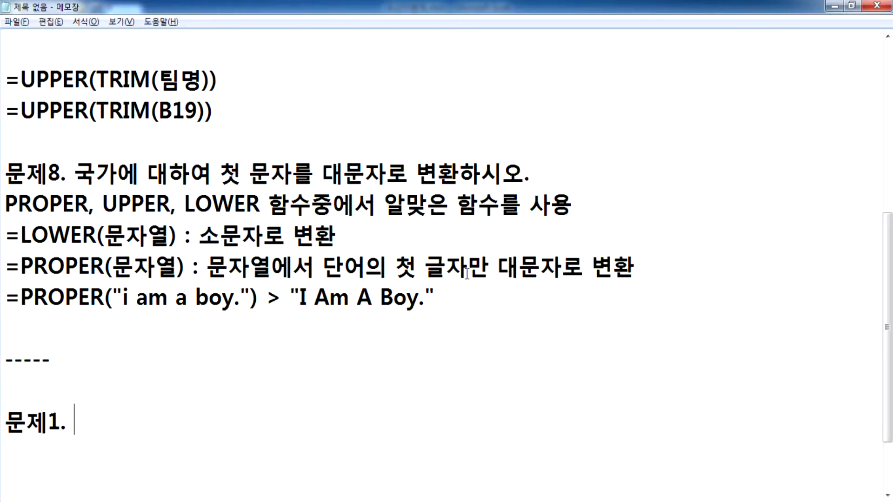
scroll(293, 292, "down", 1)
key("Return")
key("Return")
key("Return")
key("Return")
key("Return")
key("Return")
key("Return")
key("Return")
key("Return")
key("Return")
key("Return")
key("Return")
key("Return")
key("Return")
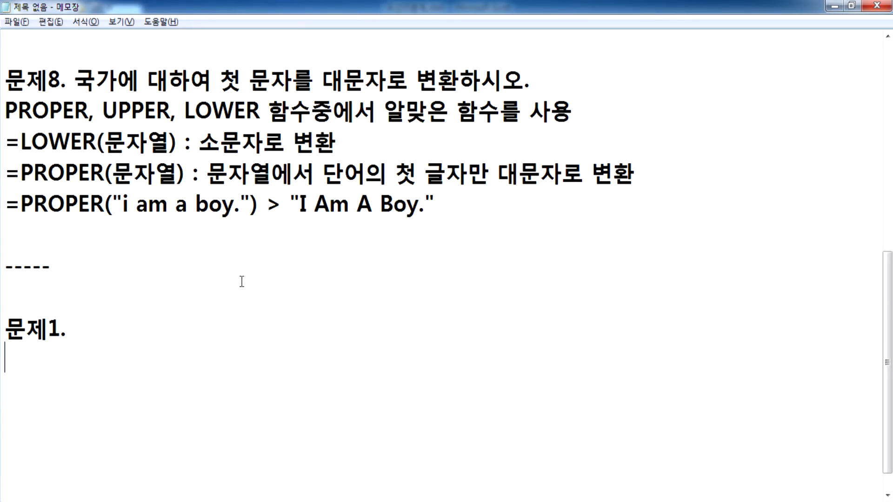
left_click(135, 59)
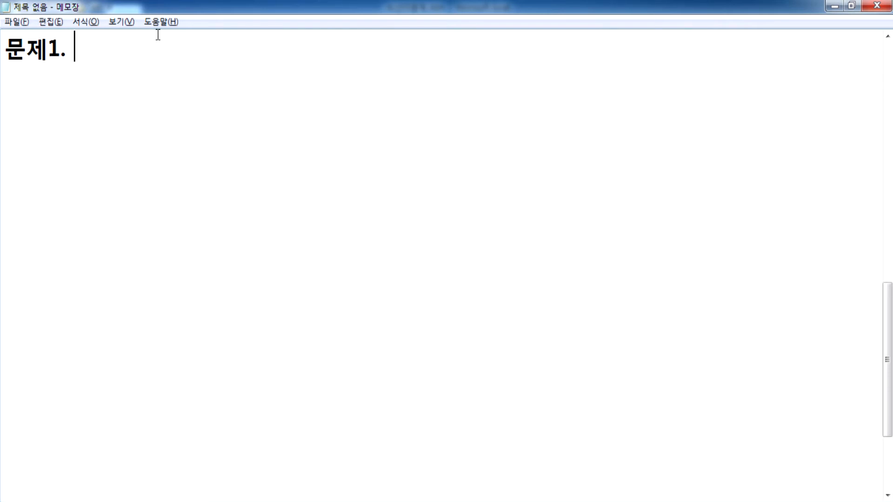
Step: Complete the "문제1." heading with the text "총점을 기준으로 평가를 계산하시오."
type("총ㅈ")
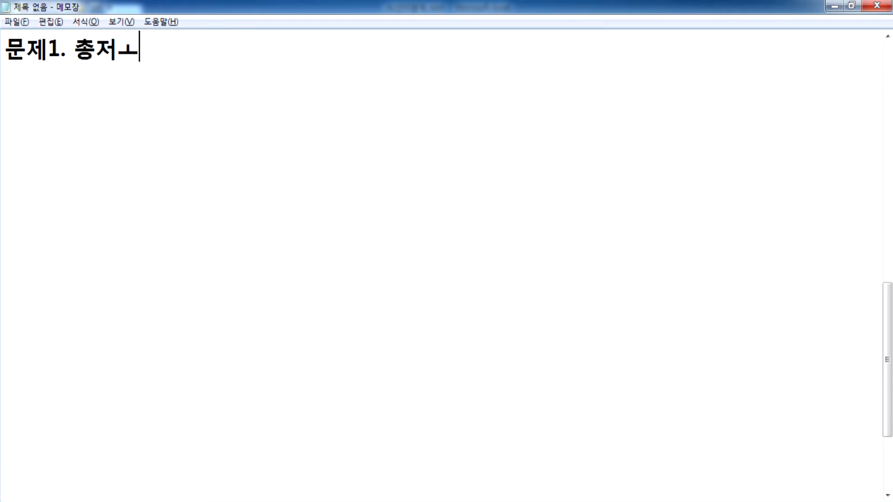
type("점을 기준으로 ")
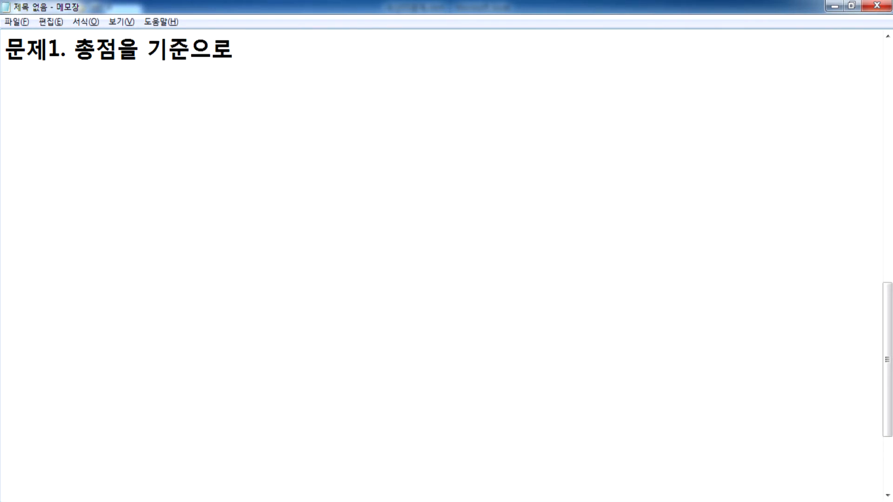
type("평갈를 계산하싱")
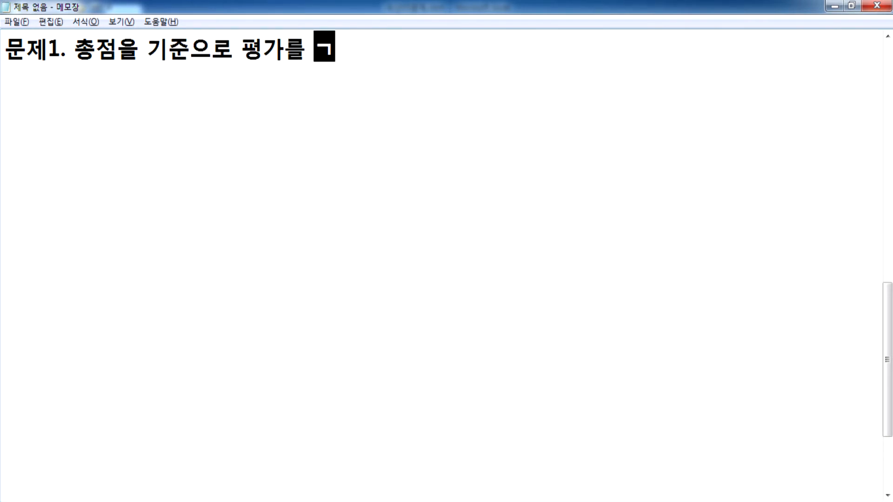
type("오.")
key("Return")
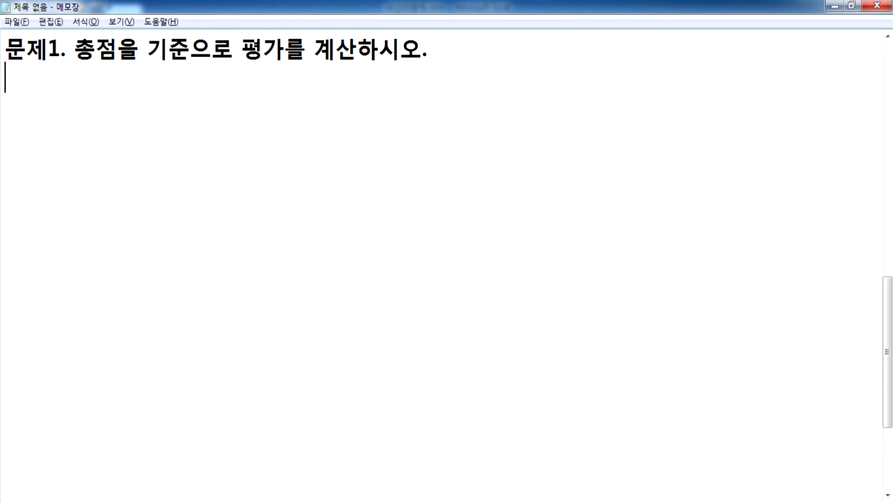
Step: Add the condition line "총점이 가장 작은 사원이 1위" below the problem 1 heading
type("총ㅈ")
type("점이 ")
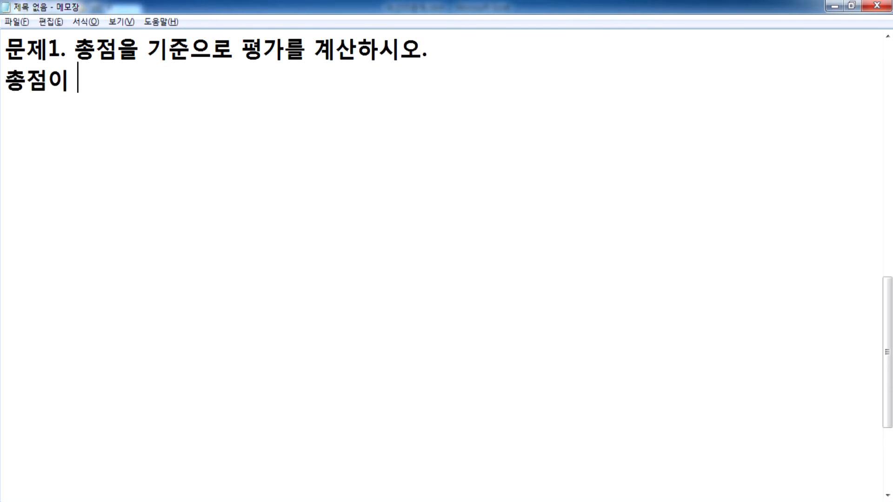
type("가장 작으")
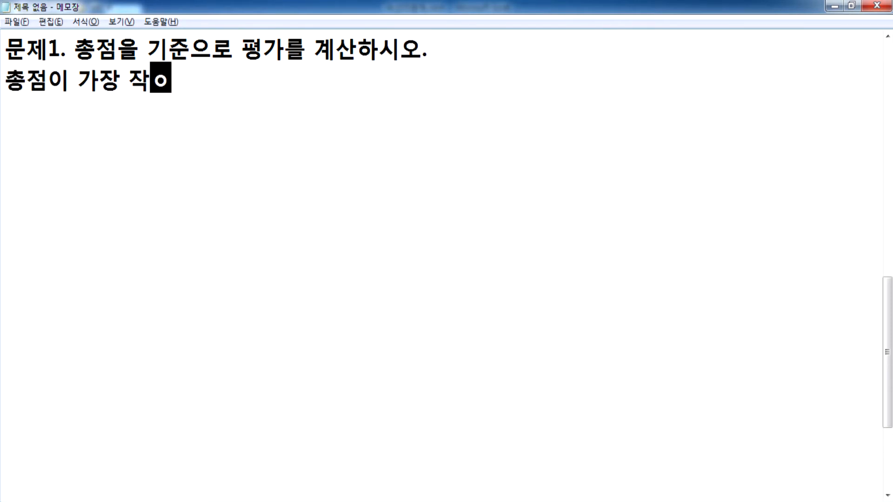
type("은 사원이 1위")
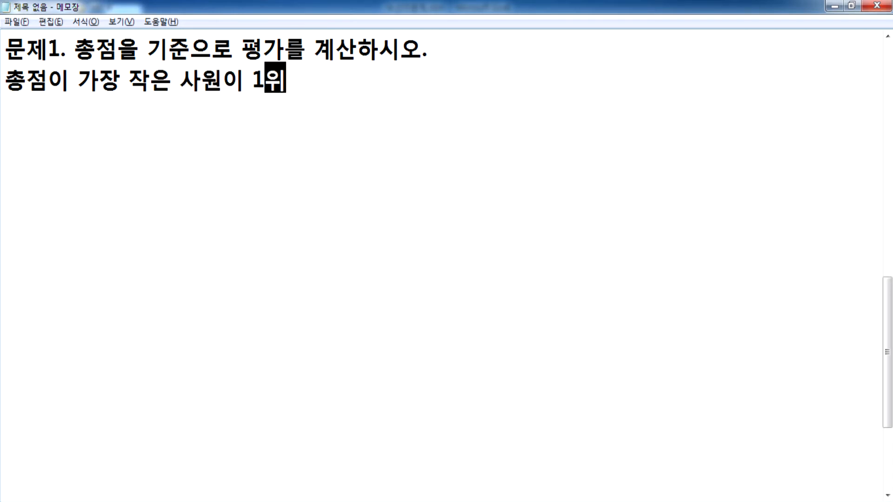
key("Hangul")
key("Return")
Step: Add the note "RANK 함수를 사용" below the condition line
type("RANK")
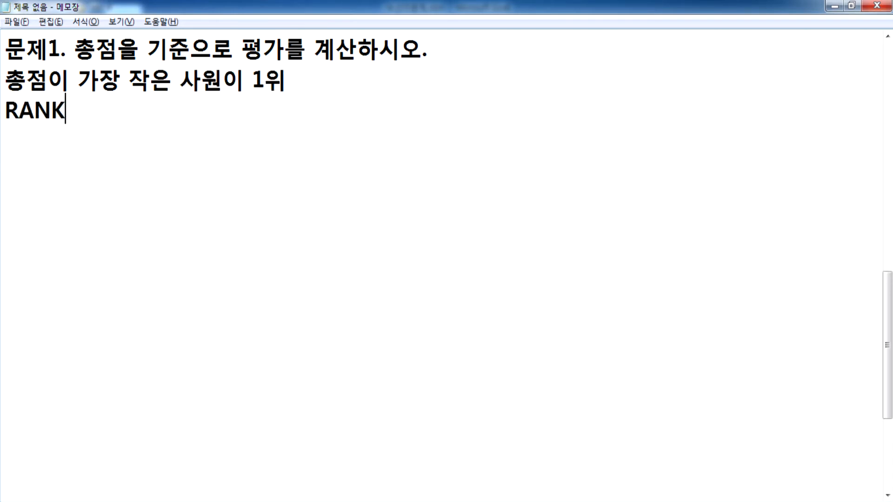
key("Hangul")
type("함후")
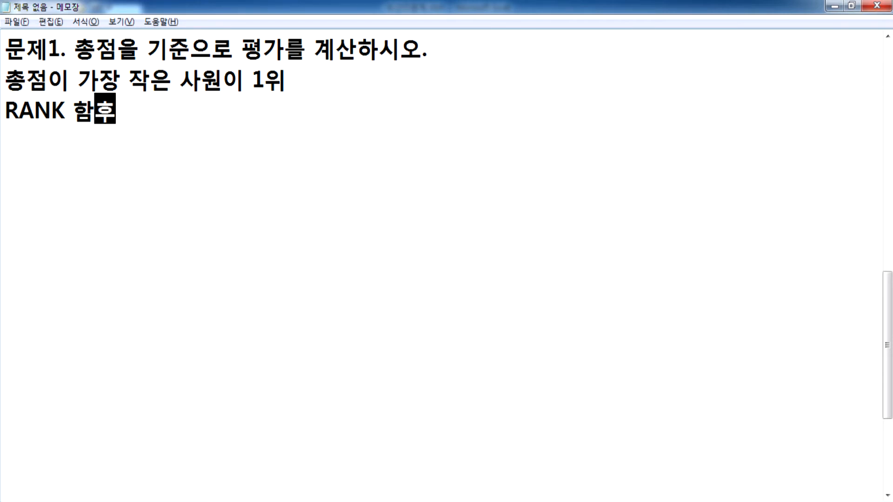
key("BackSpace")
key("BackSpace")
type("수를 사용")
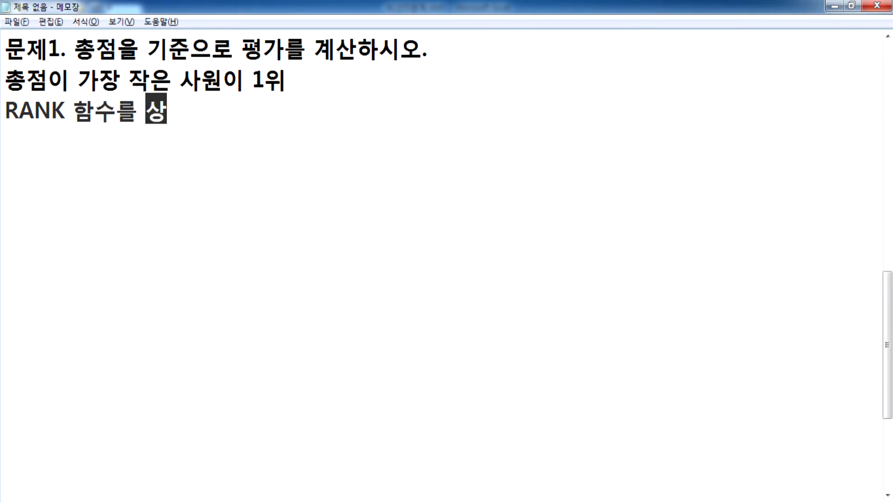
Step: Start a new line below the function note with the formula name "=RANK"
key("Return")
type("=")
key("Hangul")
type("RANK")
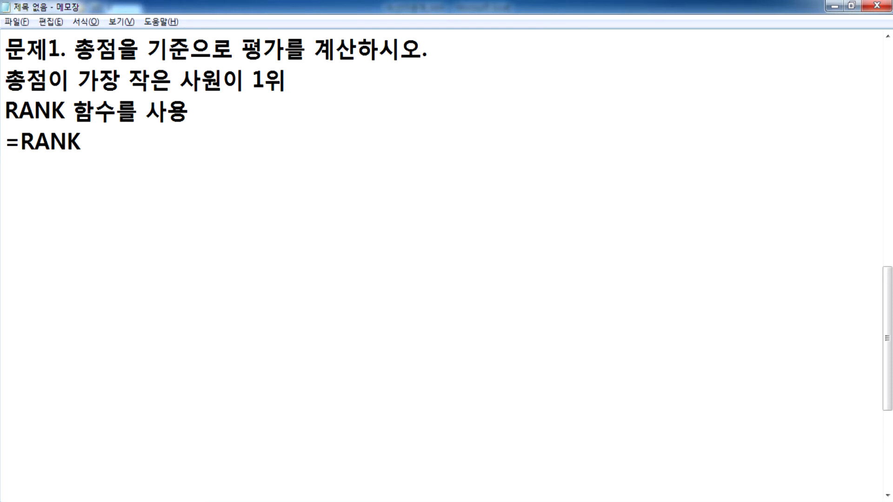
Step: Add the alternative formula name "=RANK.EQ" on the line below "=RANK"
key("Return")
type("=RAK")
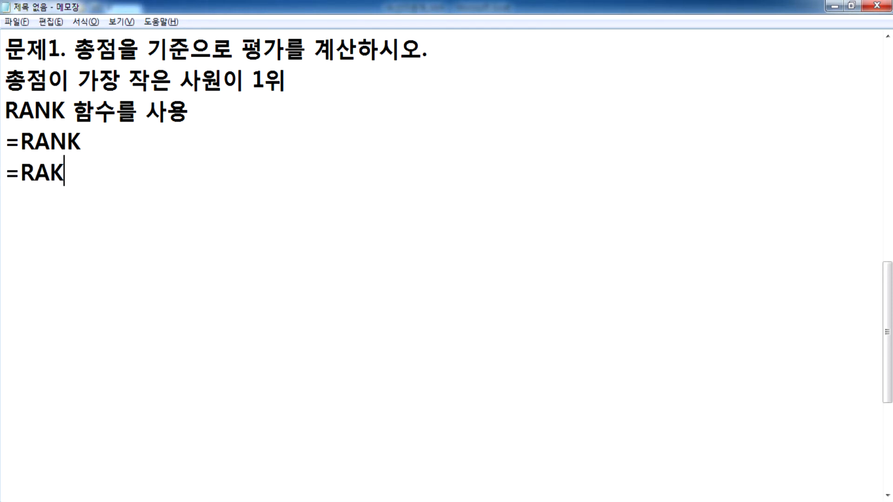
key("BackSpace")
type("NKL")
key("BackSpace")
type(".W")
key("BackSpace")
type("E.")
key("BackSpace")
type("Q")
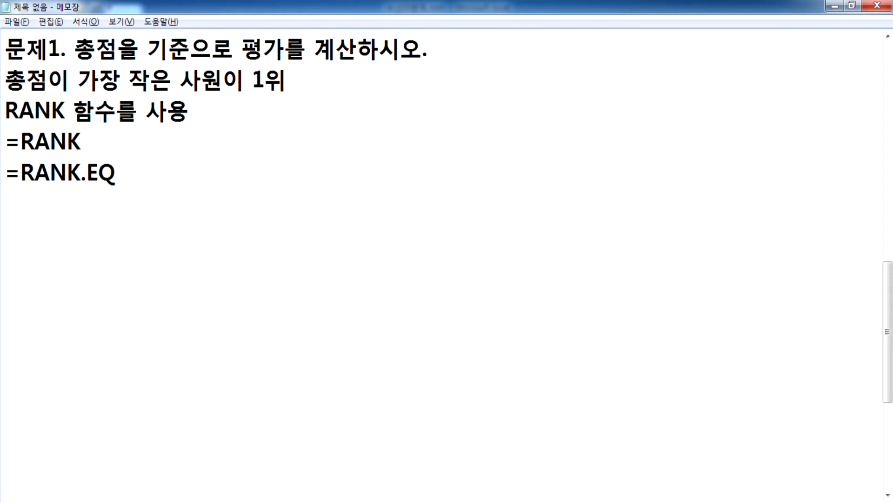
Step: Append an opening parenthesis to both the "=RANK.EQ" and "=RANK" lines, and highlight "RANK.EQ(" briefly
type("(")
key("Up")
type("(")
left_click_drag(21, 171, 143, 175)
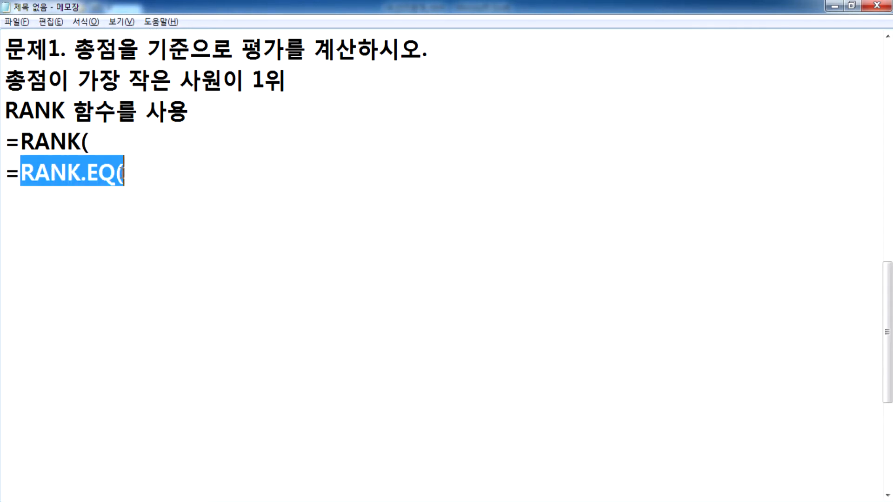
left_click(111, 178)
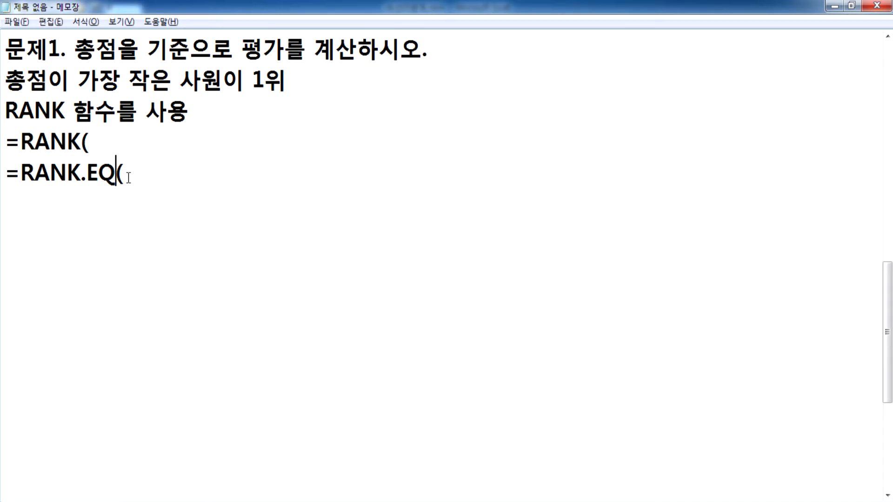
Step: Leave a blank line and write the function syntax "=RANK(값, 참조, 순위 옵션)"
left_click(156, 208)
key("Return")
type("=RANK(")
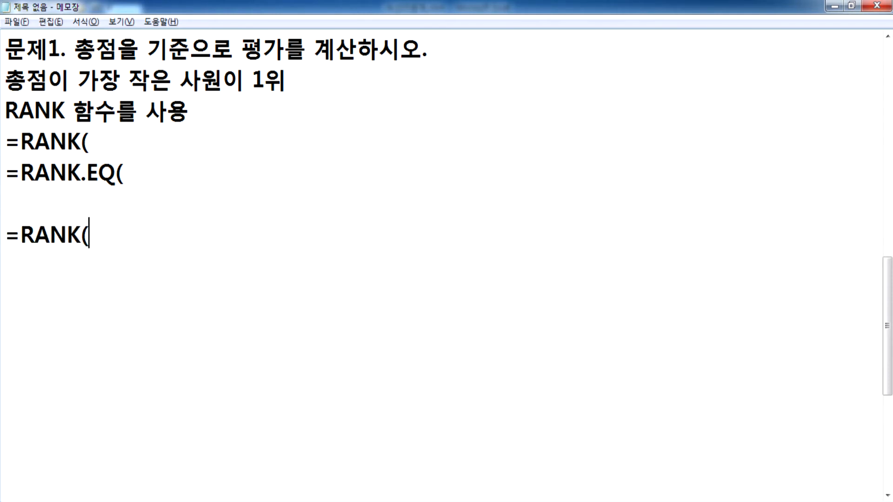
type("처")
key("BackSpace")
key("BackSpace")
type("값, ")
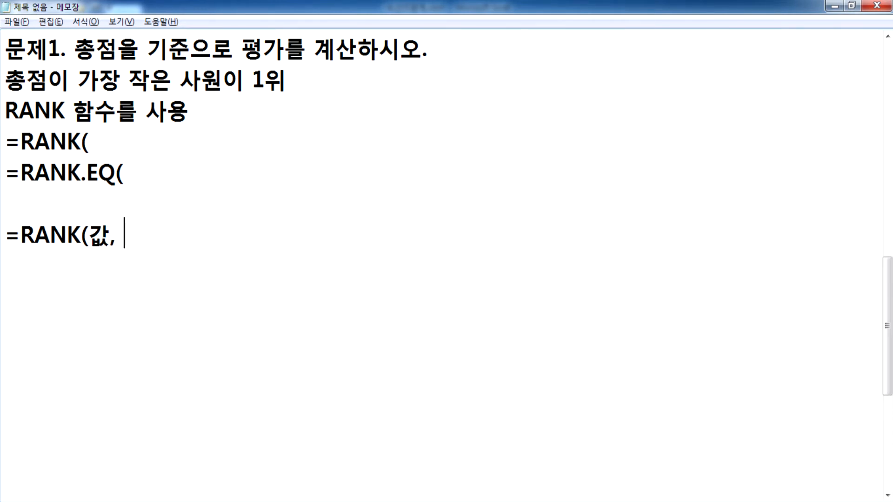
type("참조, ")
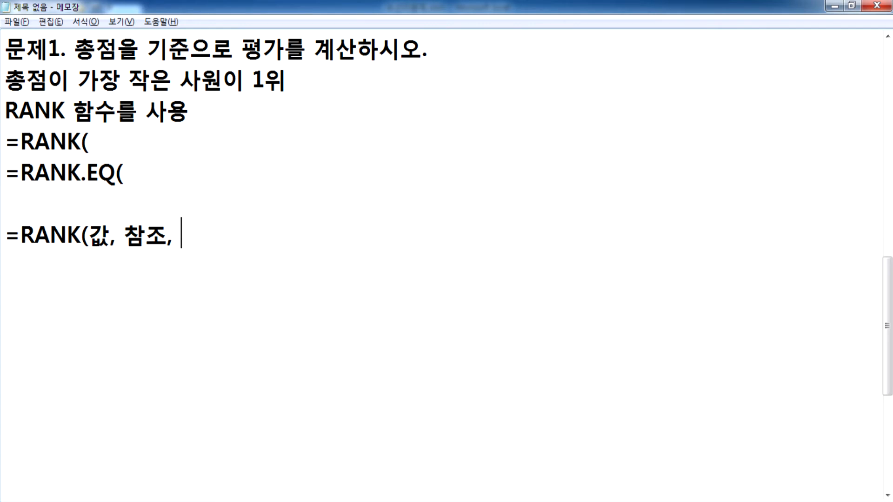
type("순위 ")
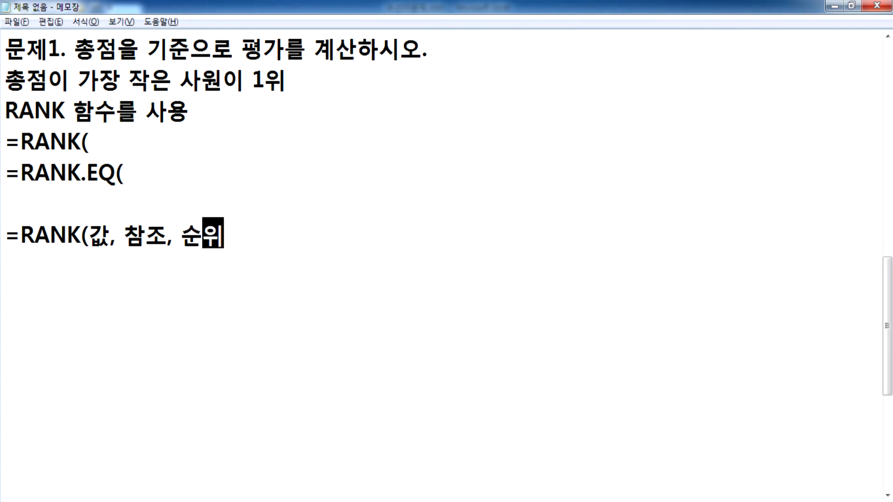
type("옵션)")
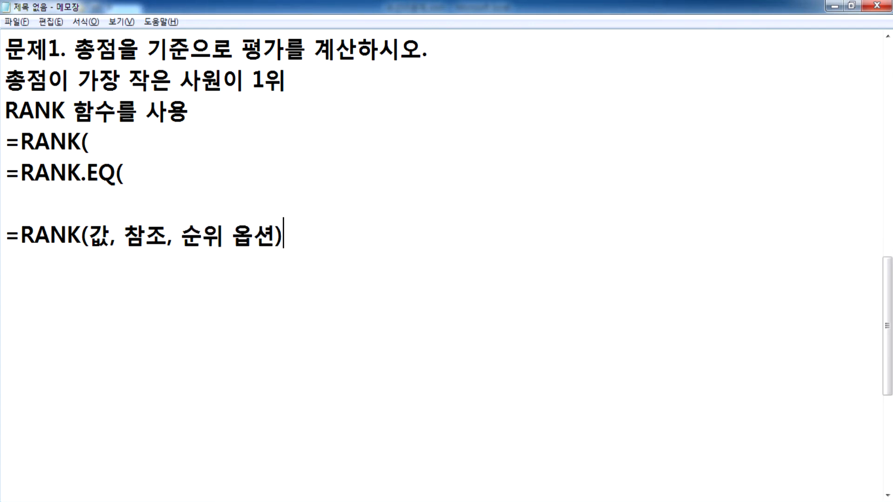
Step: Duplicate the line "=RANK(값, 참조, 순위 옵션)" directly below itself
key("Return")
key("Up")
key("shift+Down")
key("ctrl+c")
key("ctrl+v")
key("ctrl+v")
key("Left")
key("ctrl+Left")
key("ctrl+Left")
key("ctrl+Left")
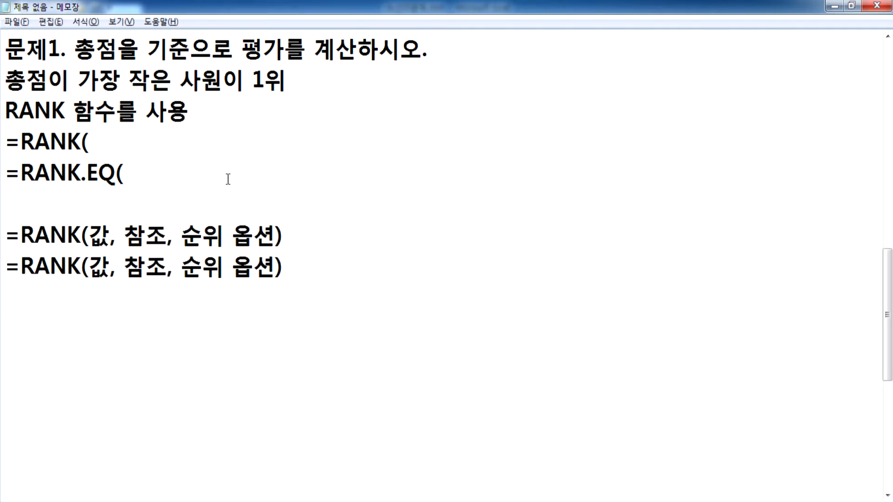
key("Right")
key("Right")
key("Right")
key("Right")
Step: Switch to the Excel workbook and enter =RANK(E4,$E$4:$E$10,1) in G4 with an absolute reference range and ascending order
key("alt+Tab")
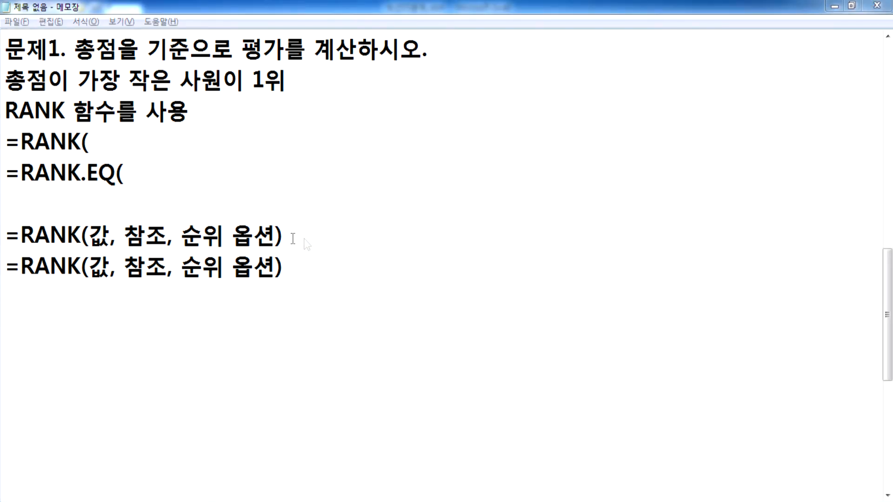
left_click(508, 169)
type("=RANK(")
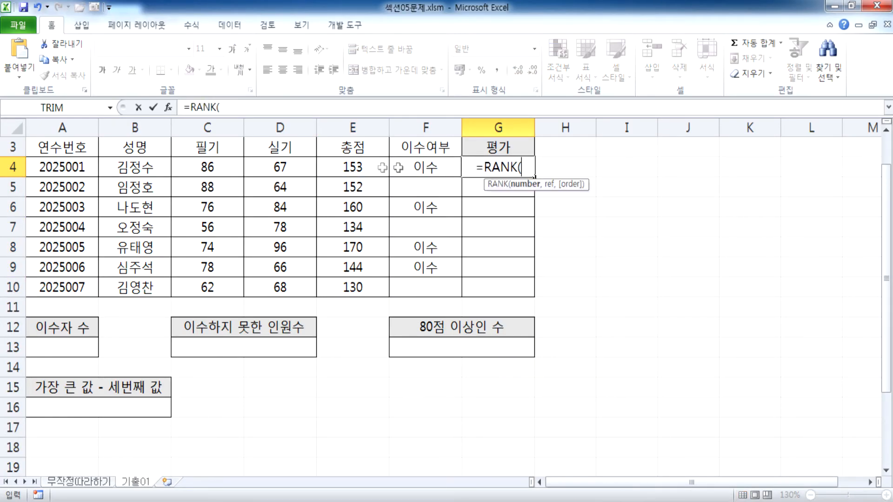
left_click(355, 168)
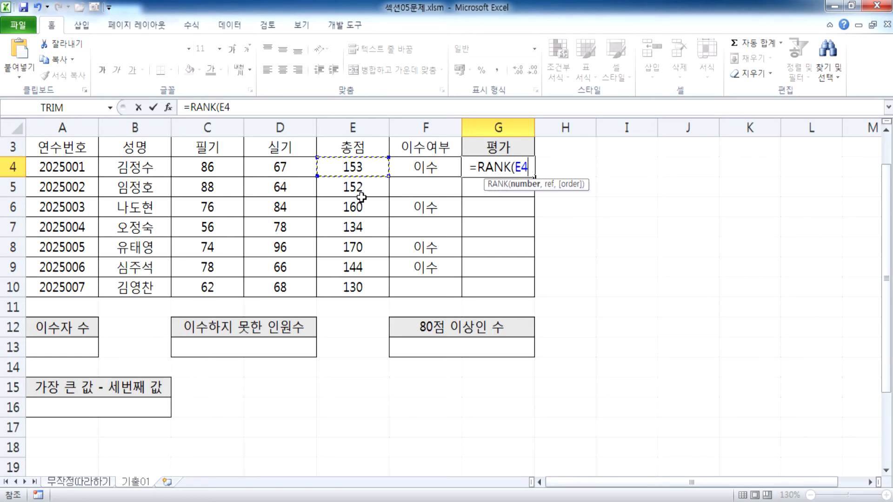
type(",")
left_click_drag(350, 165, 351, 279)
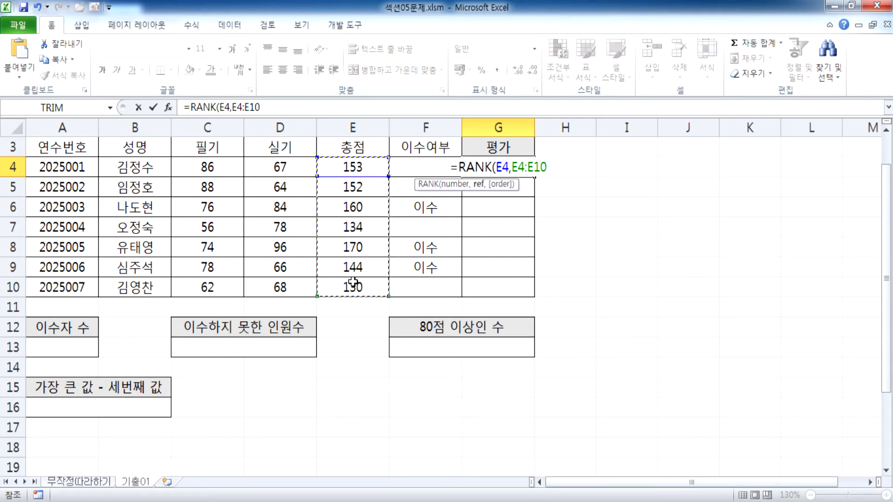
key("F4")
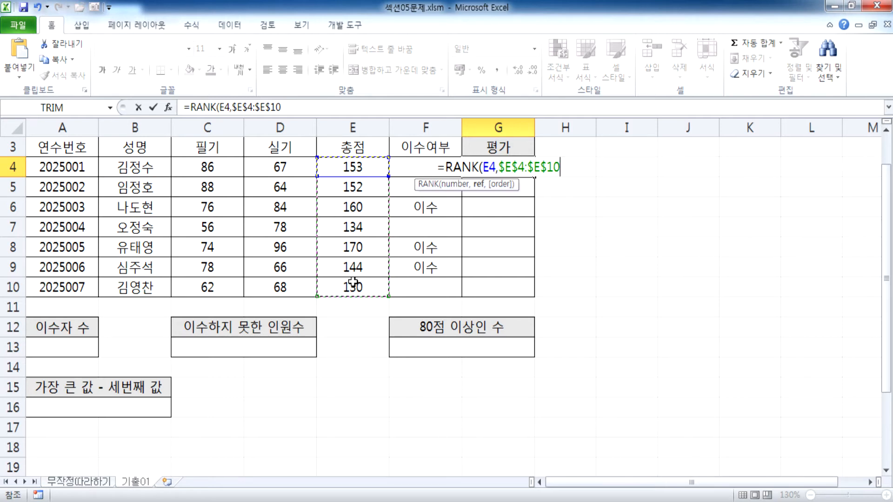
type(",")
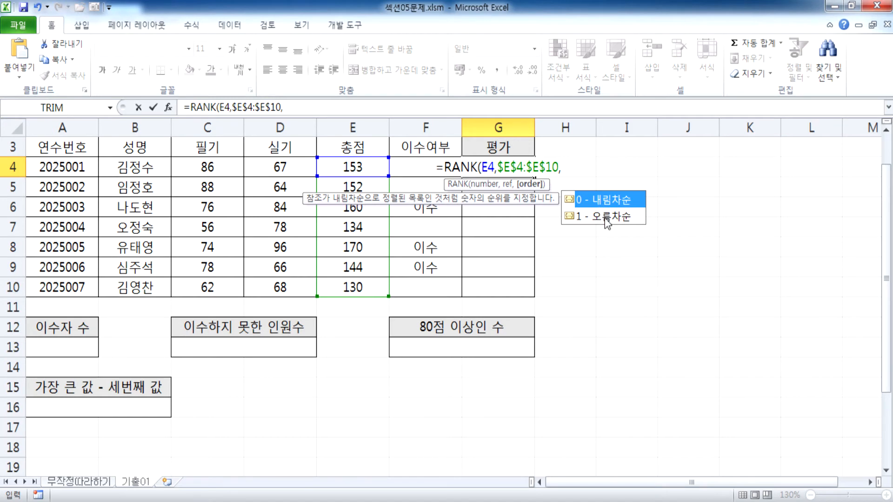
type("1")
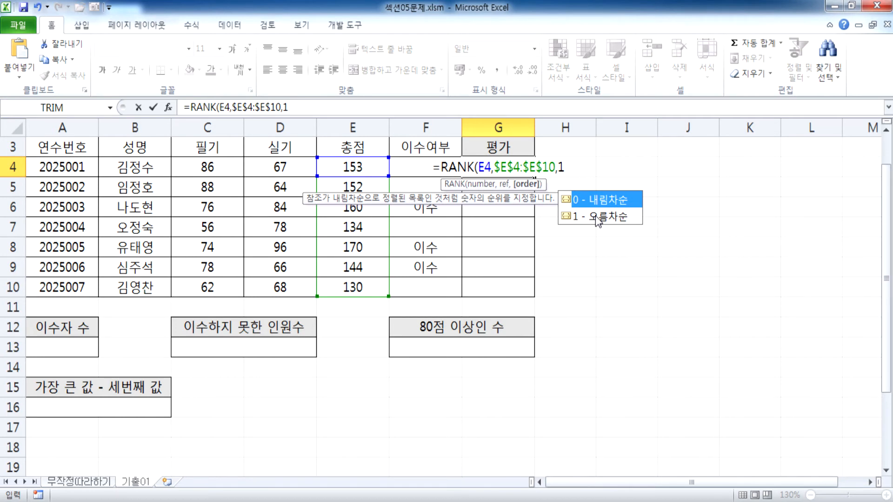
key("Return")
Step: Fill the G4 rank formula down to G10 and check the total score in E10
left_click(514, 169)
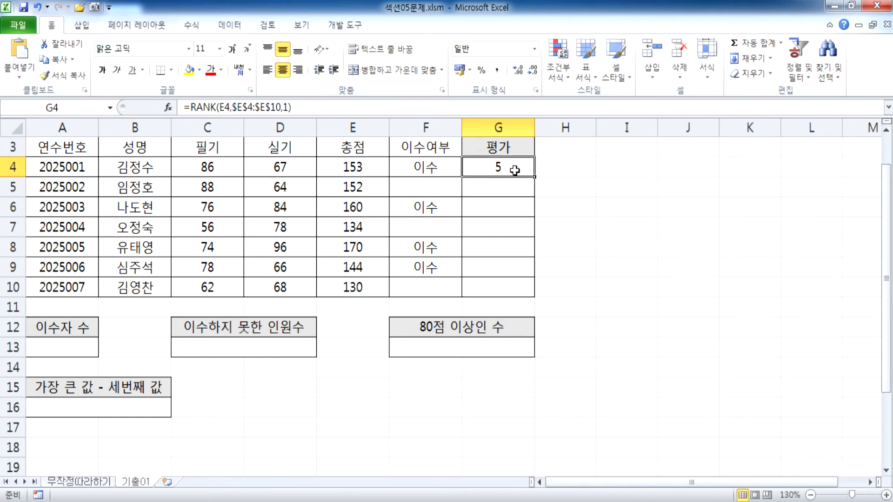
double_click(536, 179)
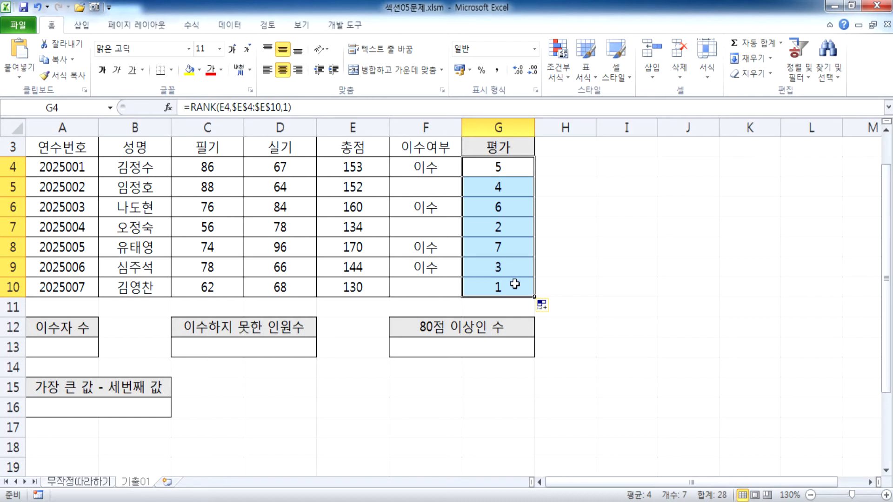
left_click(372, 293)
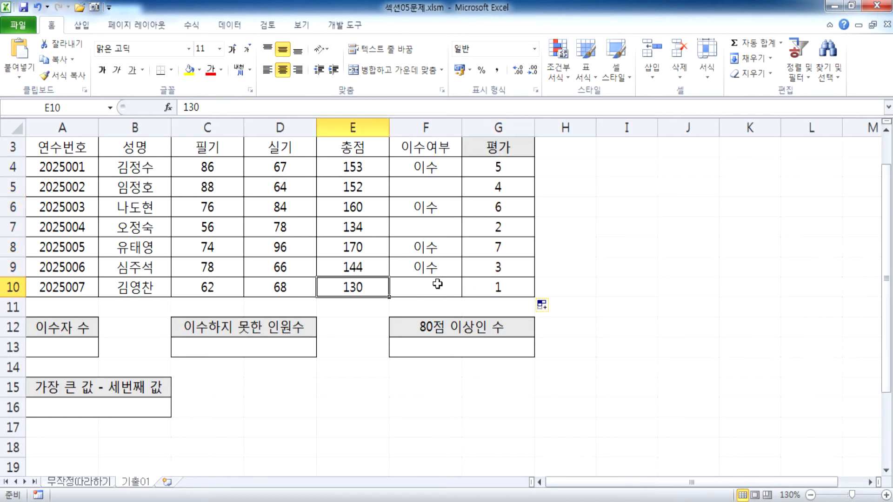
Step: Copy the formula from G4, paste it below the syntax lines in Notepad, and add a space after each comma
left_click(498, 164)
left_click_drag(302, 110, 149, 113)
key("ctrl+c")
key("alt+Tab")
left_click(66, 311)
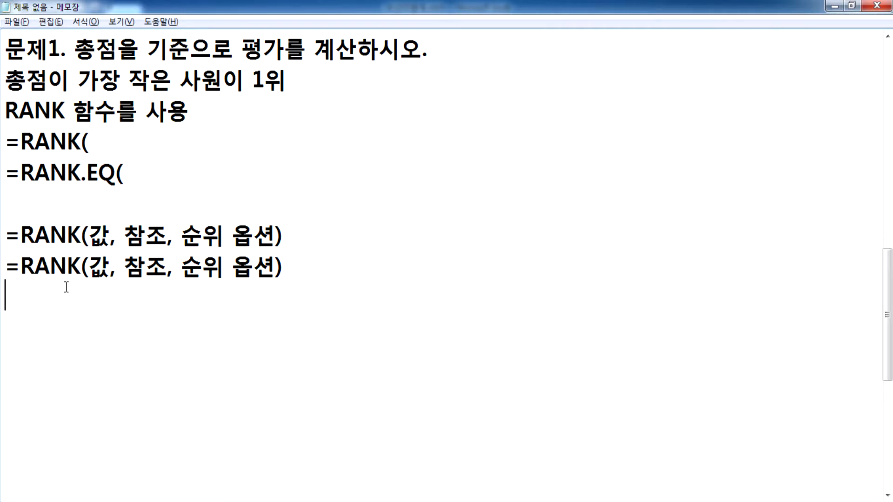
key("ctrl+v")
left_click(119, 297)
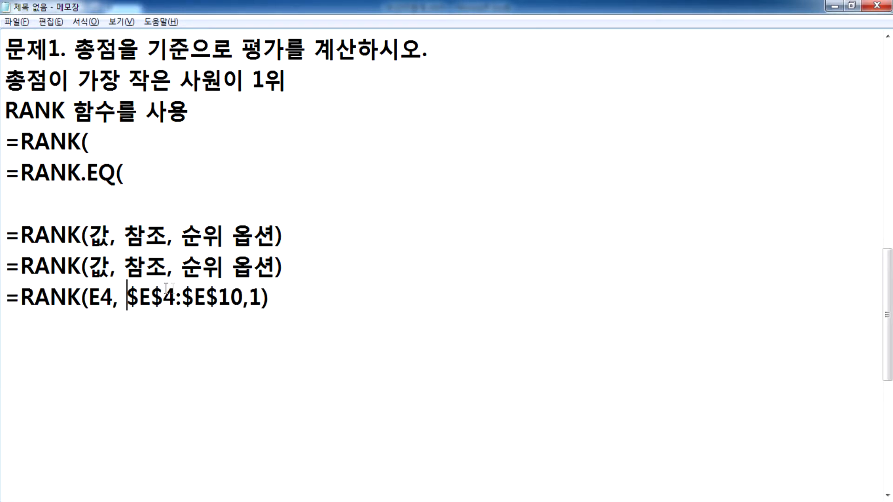
left_click(256, 297)
Step: Append the note ": 1의 의미 > 작은 값이 1위" to the RANK(E4, ...) formula line and add a blank line below
left_click(363, 294)
type(": 1")
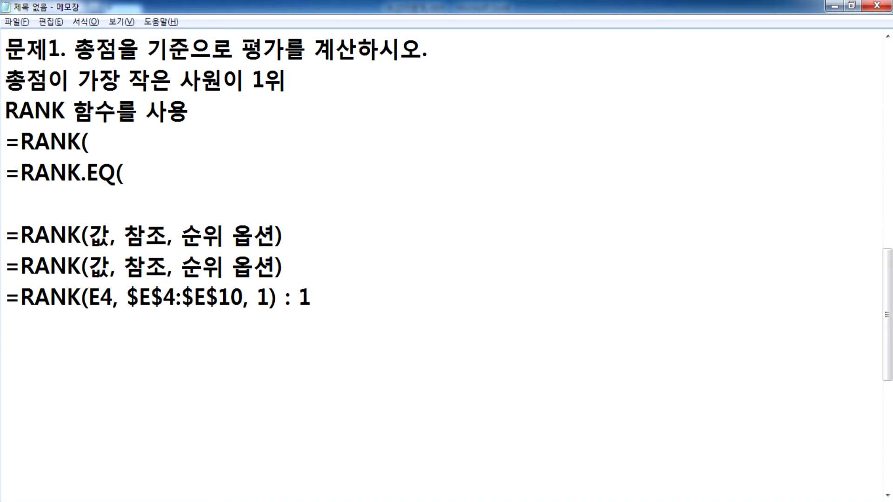
type("의 의미 ")
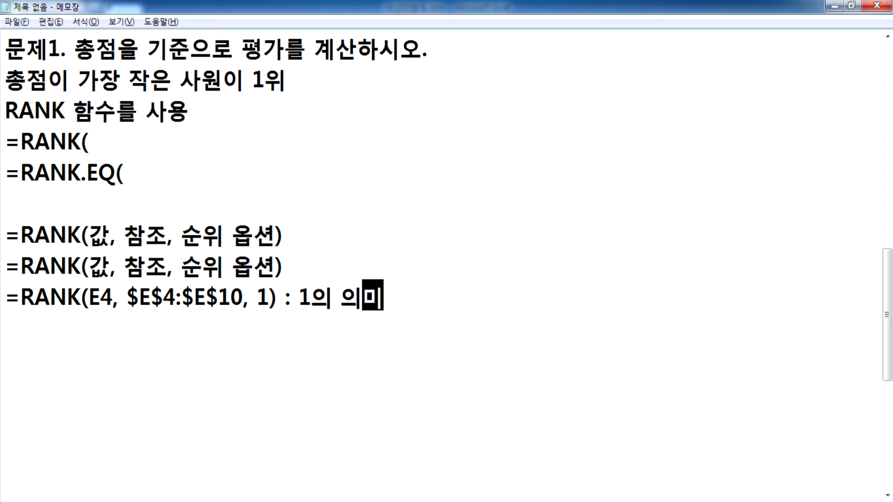
type("> 작은 값이 ")
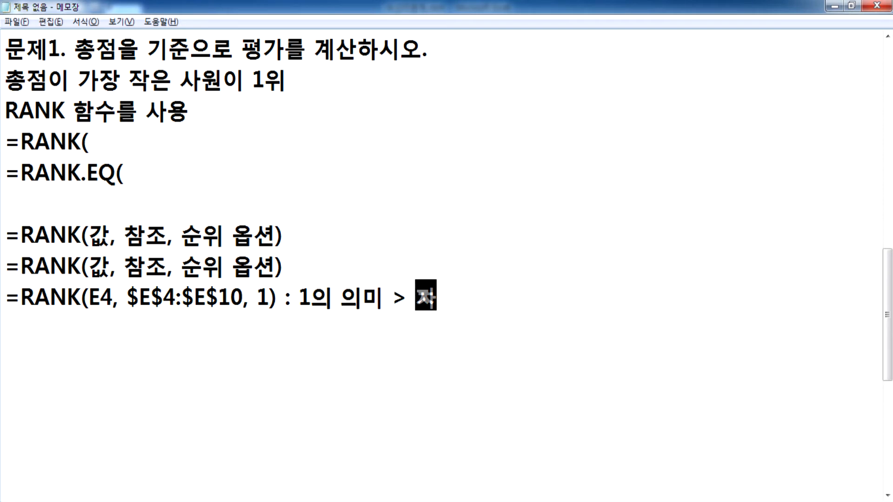
type("1위")
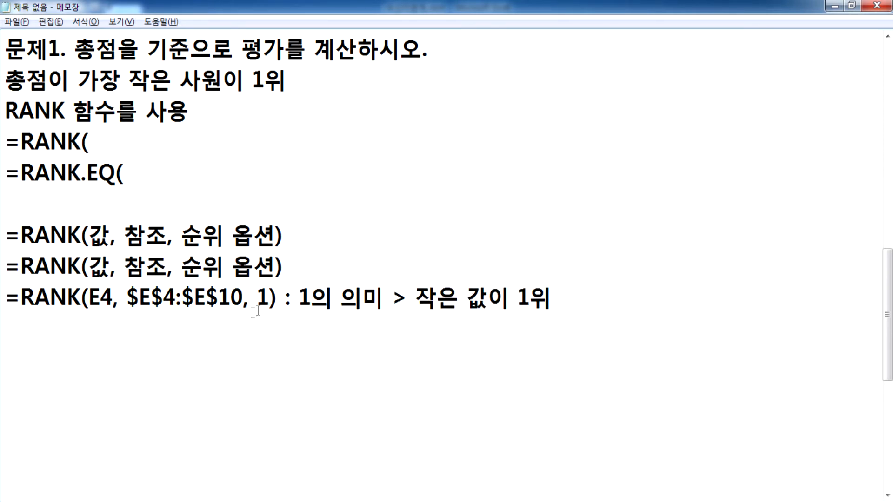
left_click_drag(255, 297, 263, 297)
left_click(140, 318)
key("Return")
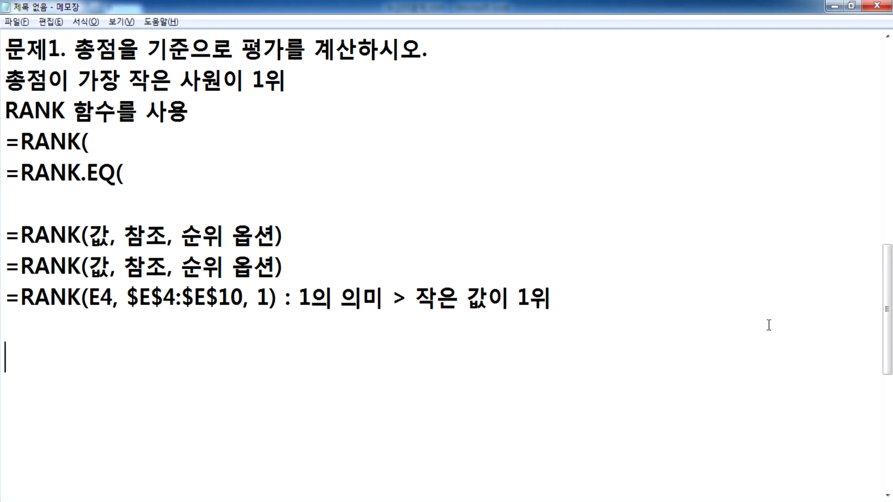
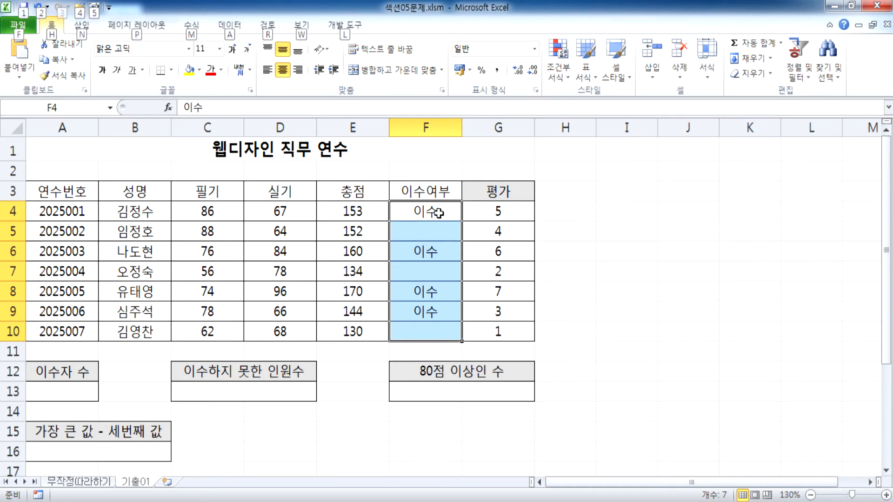
Step: Look through the cells containing 이수 in the 이수여부 column of the Excel sheet
left_click(440, 215)
left_click(439, 252)
left_click(440, 292)
left_click(440, 311)
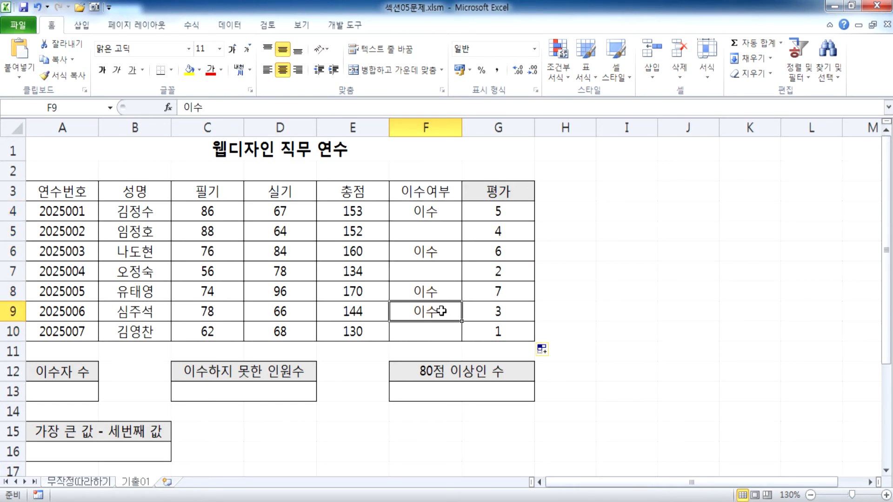
left_click(441, 247)
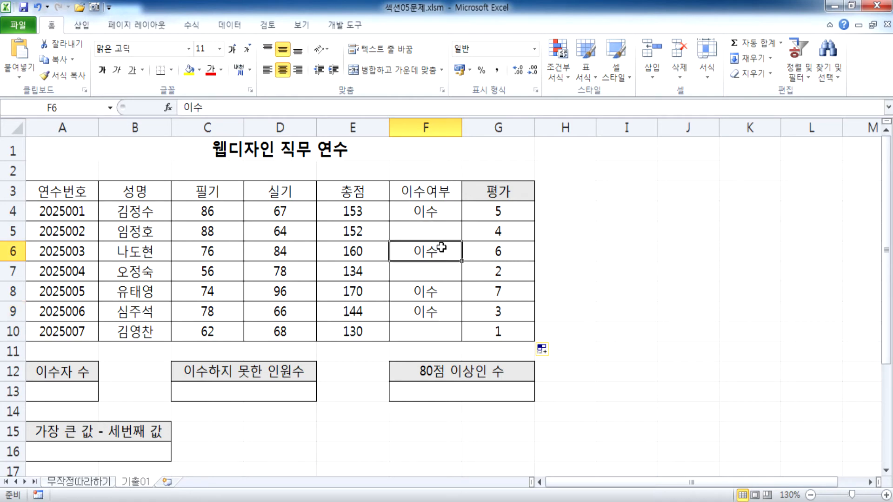
scroll(492, 286, "down", 1)
scroll(563, 238, "up", 1)
Step: Start a COUNTIF formula in I4 with F4:F10 as its range
left_click(614, 211)
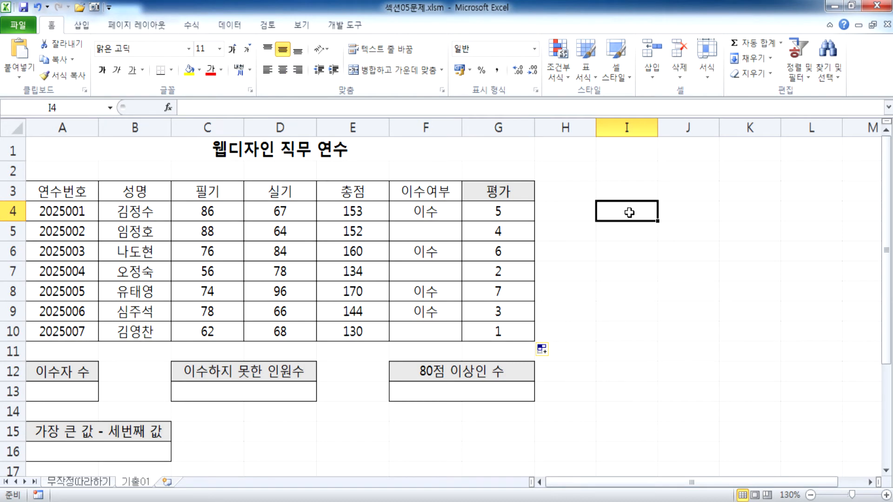
type("=재ㅅ")
key("Escape")
type("=COUNTIF(*")
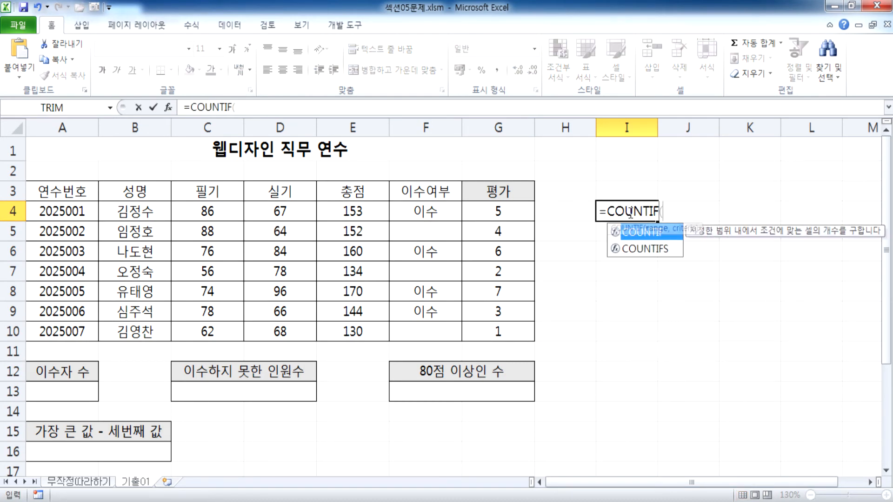
left_click_drag(425, 219, 422, 335)
type(",")
Step: Try the cells containing 이수 (F4, F6, F8 and F9) in turn as the COUNTIF criterion
left_click(434, 219)
left_click(425, 251)
left_click(426, 291)
left_click(425, 310)
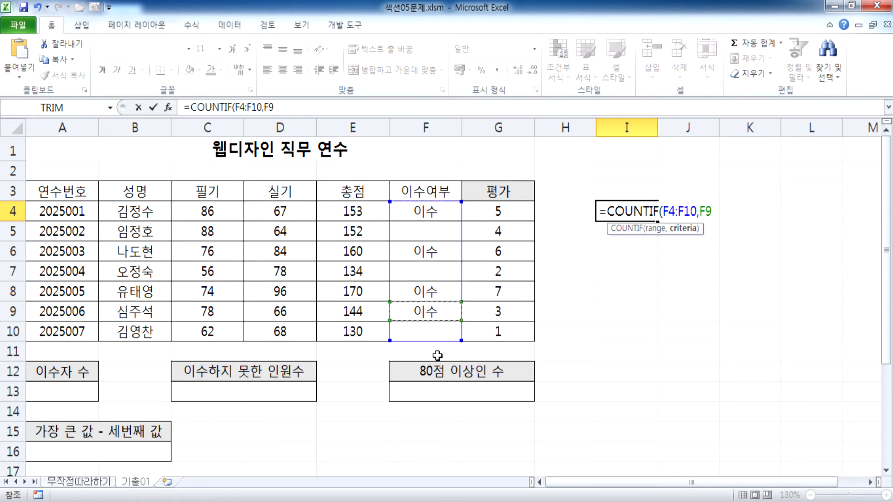
key("BackSpace")
key("BackSpace")
Step: Finish the I4 formula with the text criterion "이수", giving =COUNTIF(F4:F10,"이수")
type("\"")
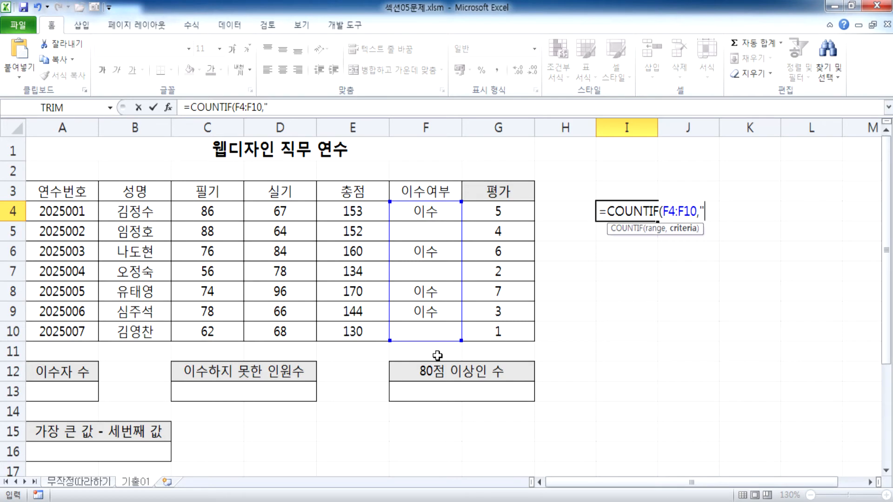
type("이수\"")
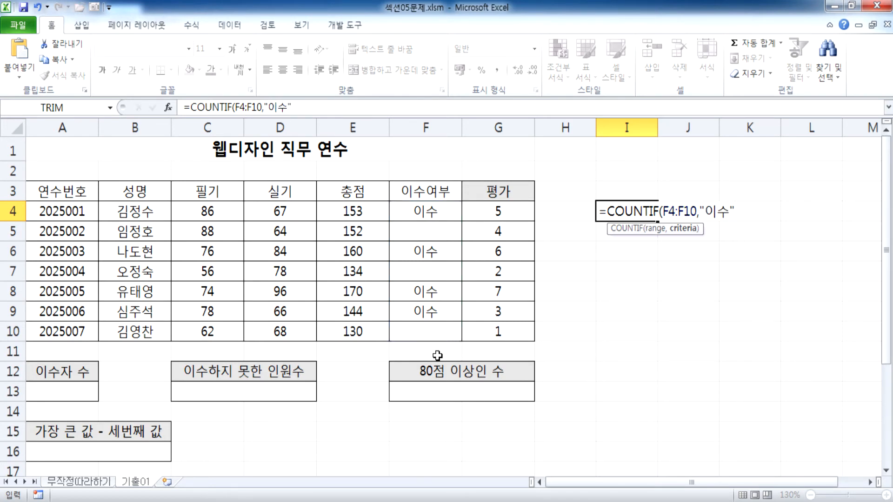
key("Return")
Step: Review the "이수" criterion in the I4 formula and compare it with cell F4
key("Up")
key("F2")
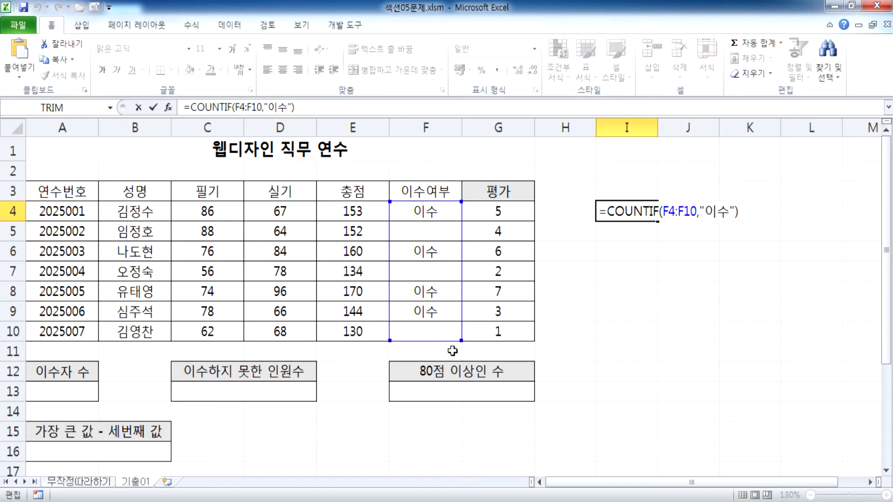
left_click_drag(700, 208, 736, 210)
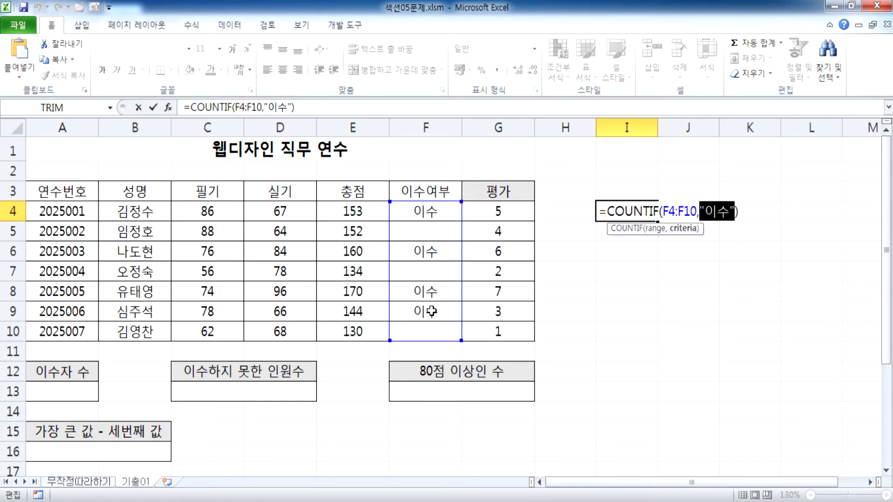
key("ctrl+Return")
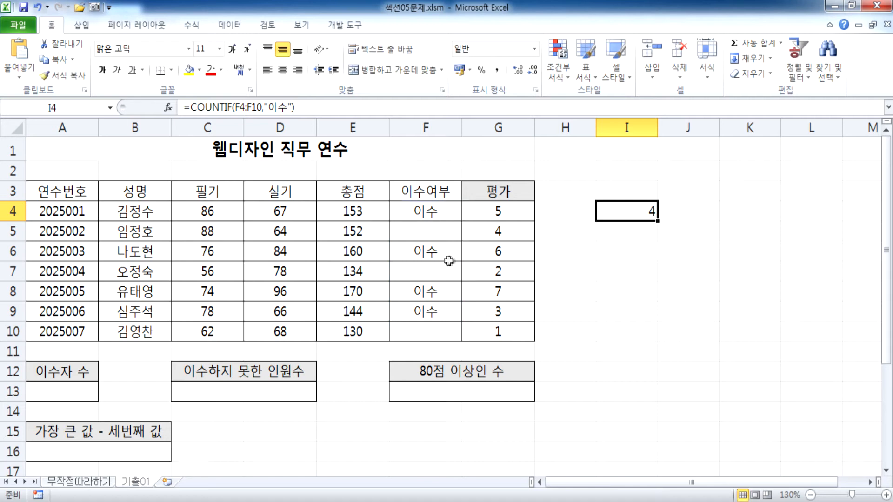
left_click(433, 209)
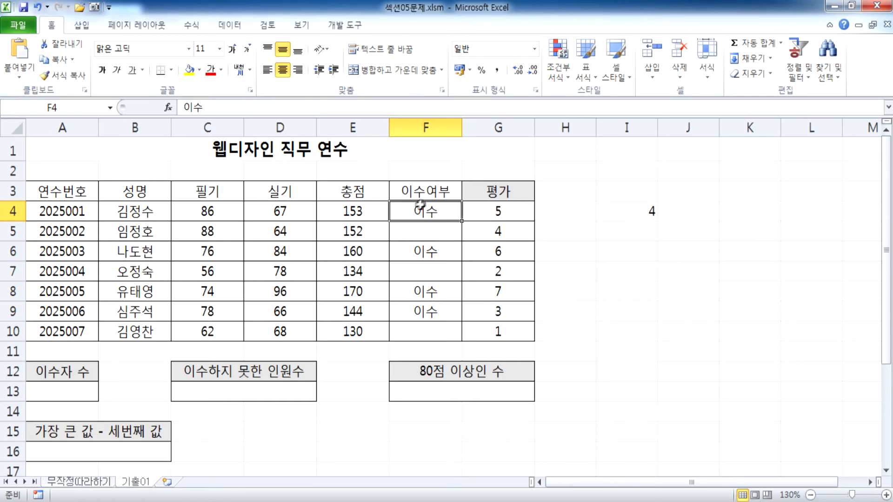
double_click(614, 209)
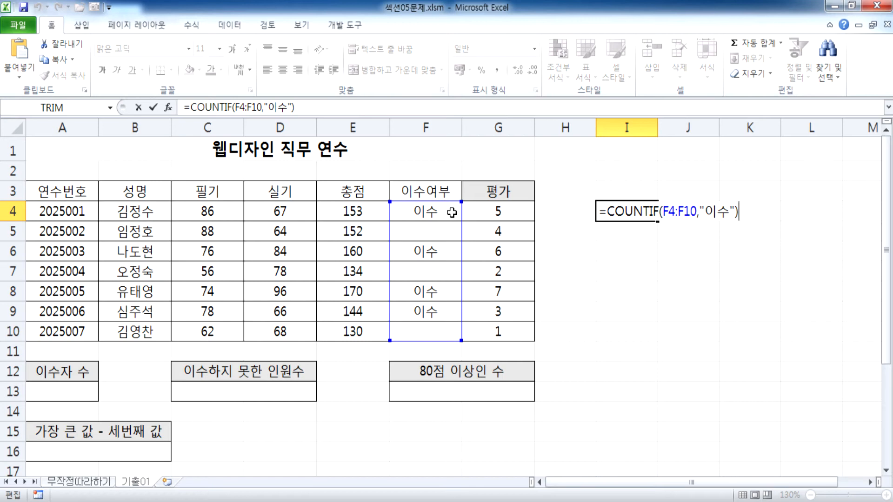
left_click(451, 213)
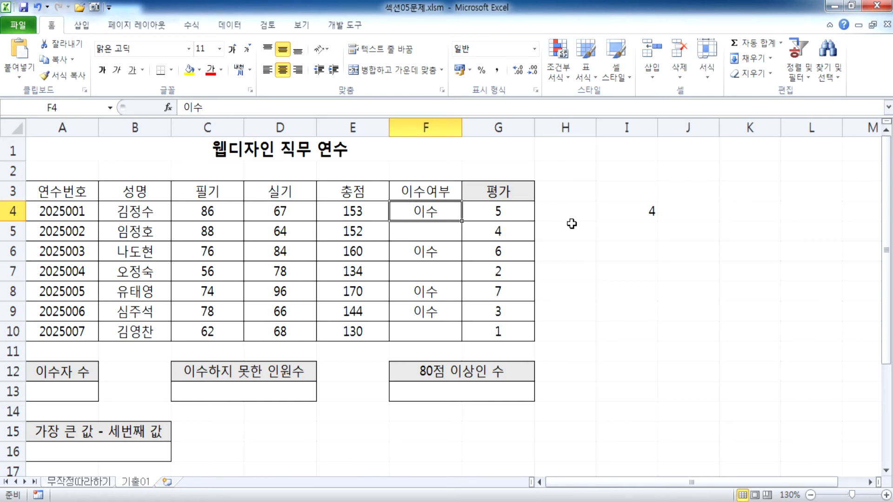
Step: Copy the COUNTIF formula text from I4 and paste it under the problem 2 syntax line in Notepad
left_click(604, 211)
double_click(614, 212)
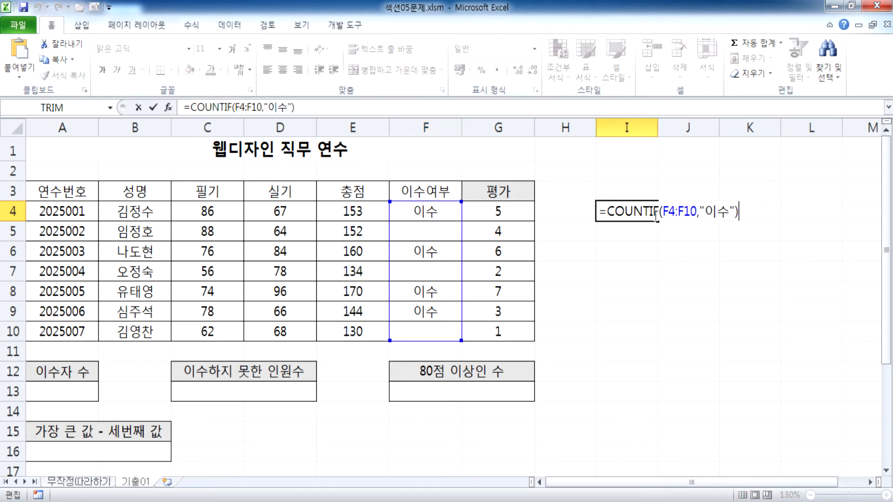
left_click_drag(739, 211, 550, 231)
key("Hangul_Hanja")
key("Escape")
left_click_drag(747, 209, 509, 195)
key("ctrl+c")
key("alt+Tab")
key("ctrl+v")
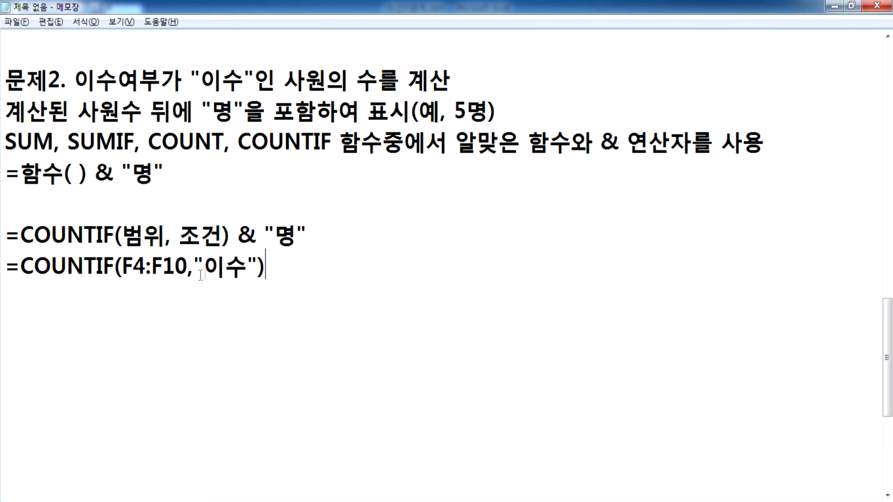
Step: Add a space after the comma in the pasted COUNTIF formula and append & "명" to its end
left_click(193, 267)
left_click(288, 265)
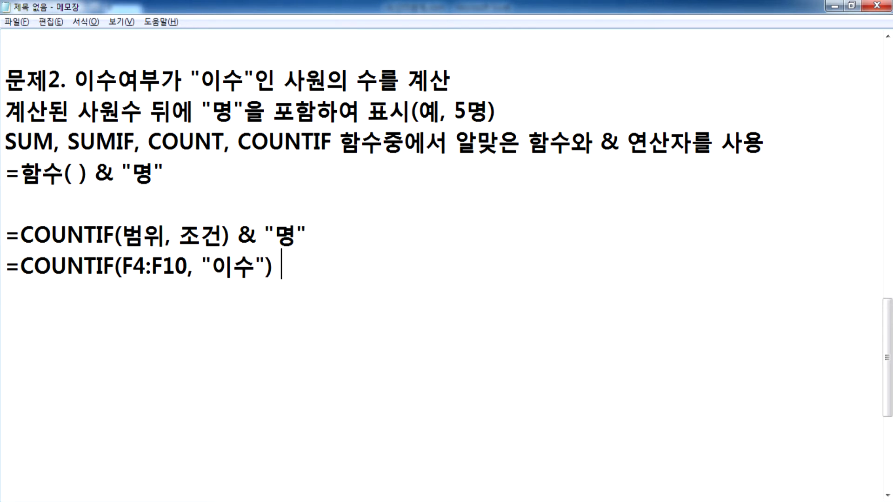
type("& \"명")
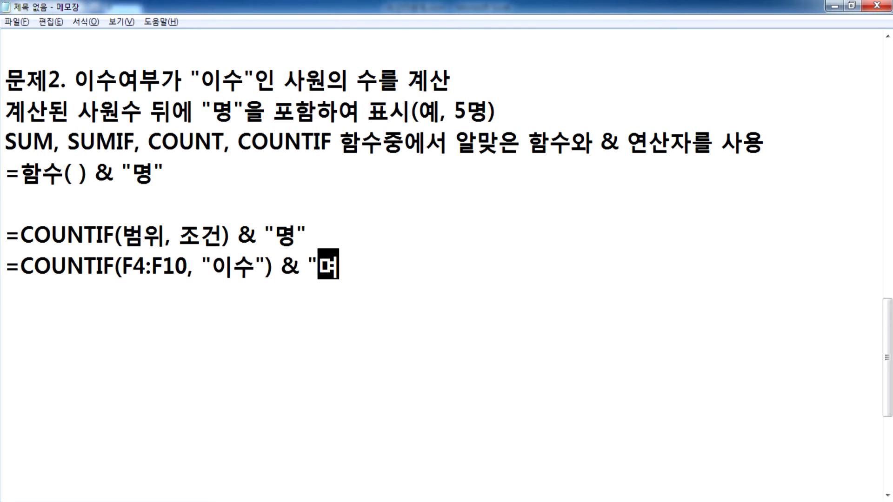
type("\" :")
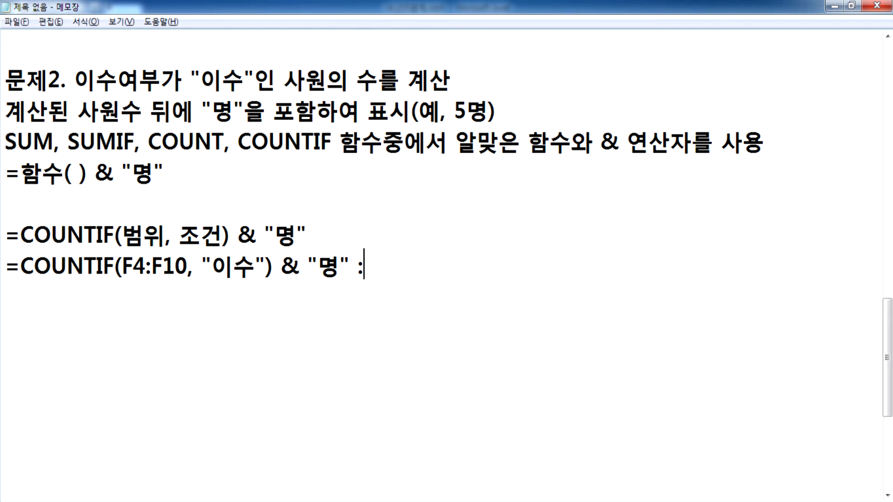
key("BackSpace")
Step: Begin a parenthetical note after the COUNTIF formula with the text (이때, "이수"
type("(이때, 잇")
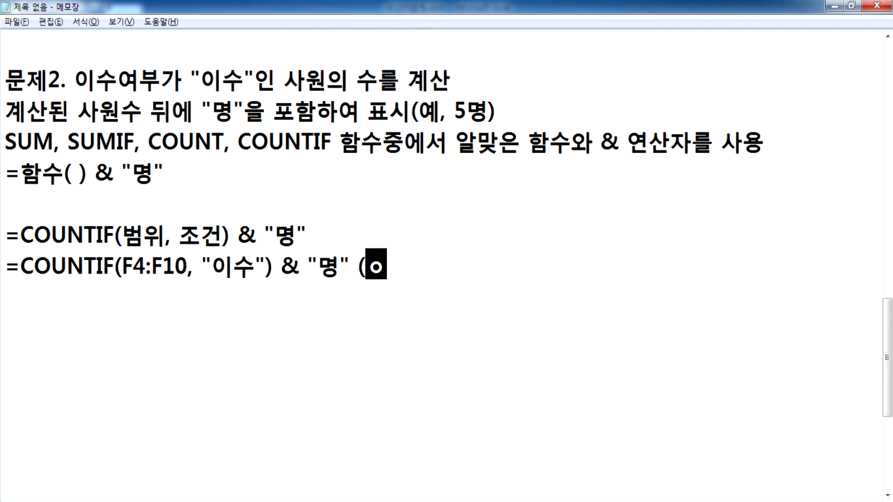
type("ㅜ")
key("Left")
key("Left")
type("\"")
key("End")
type("\"")
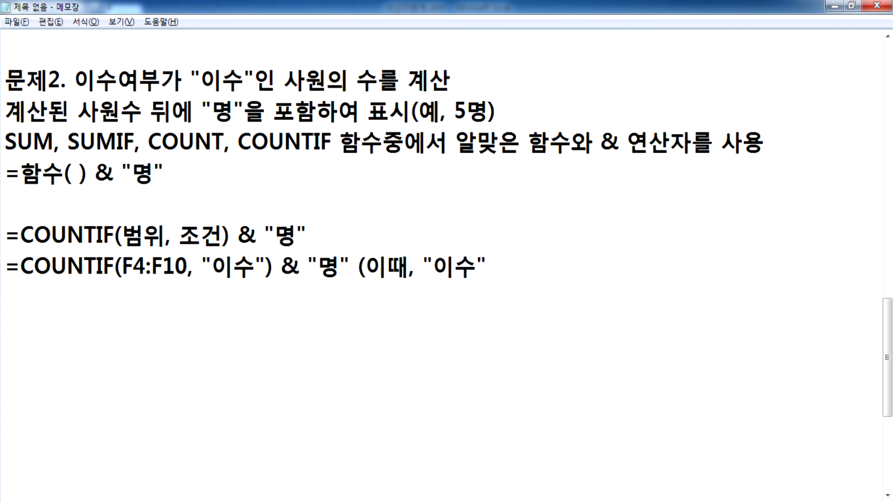
Step: Continue the note after "이수" with the text 를 입력해도 되고,
type("를 이벼")
key("BackSpace")
key("BackSpace")
key("BackSpace")
type("아ㅣㅂ")
key("BackSpace")
key("BackSpace")
key("BackSpace")
type("이ㅂ력해도 ")
type("되고, ")
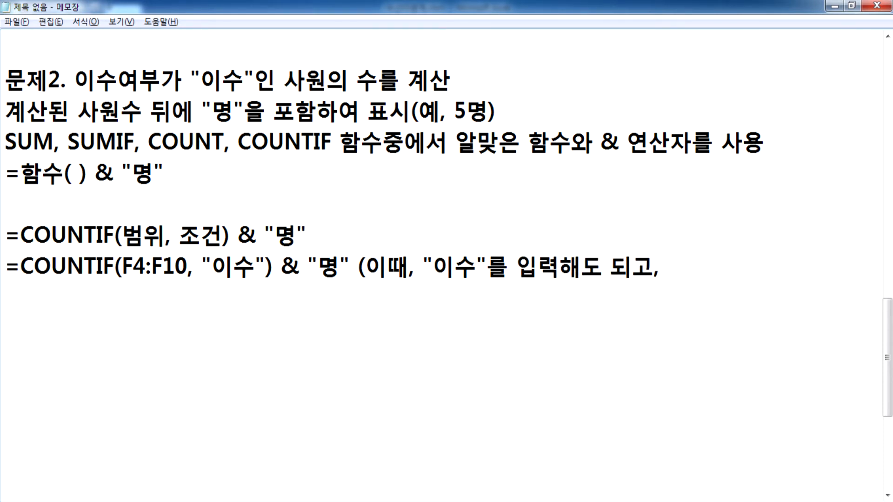
Step: Extend the note with the text "이수"항목이 있는 셀을 선택해도 무관하다
type("\"이수\"하")
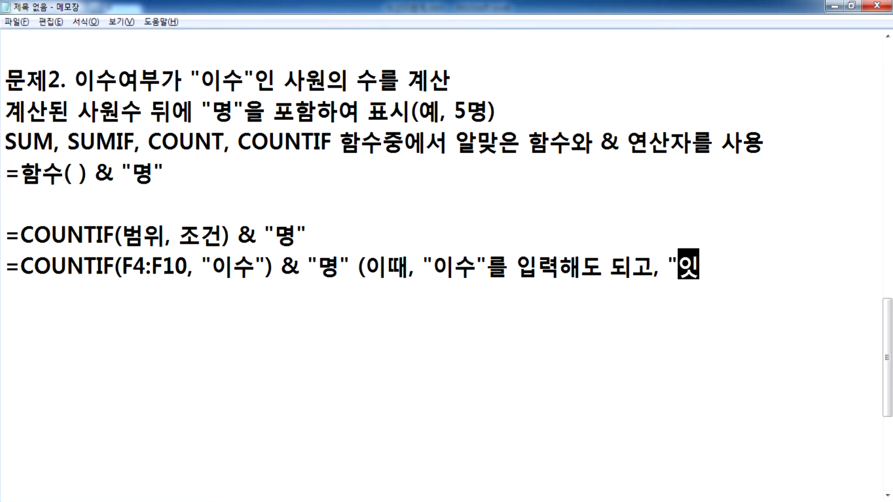
type("ㅇ목이 ")
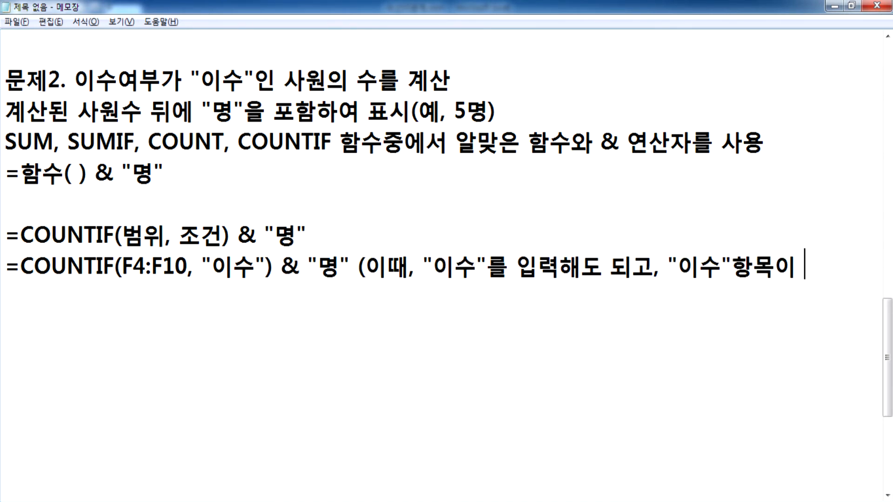
type("있는 셀 ㅇ")
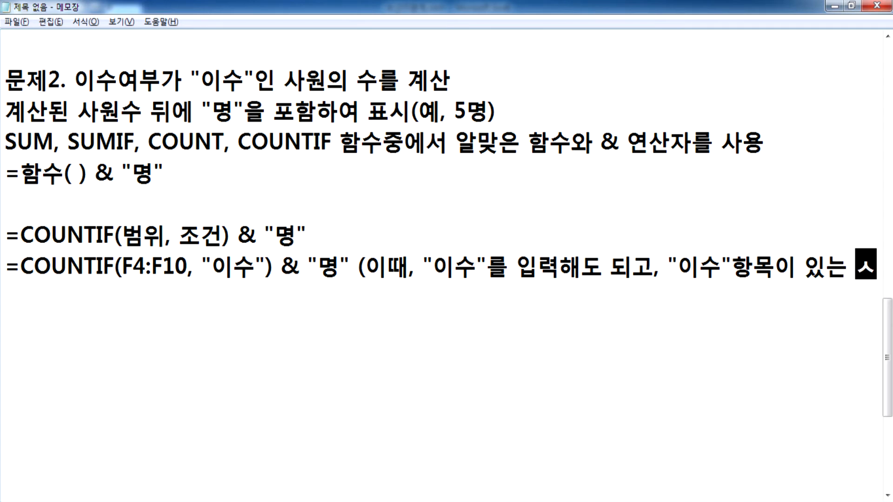
type("ㅡㄹ 선택해도 ")
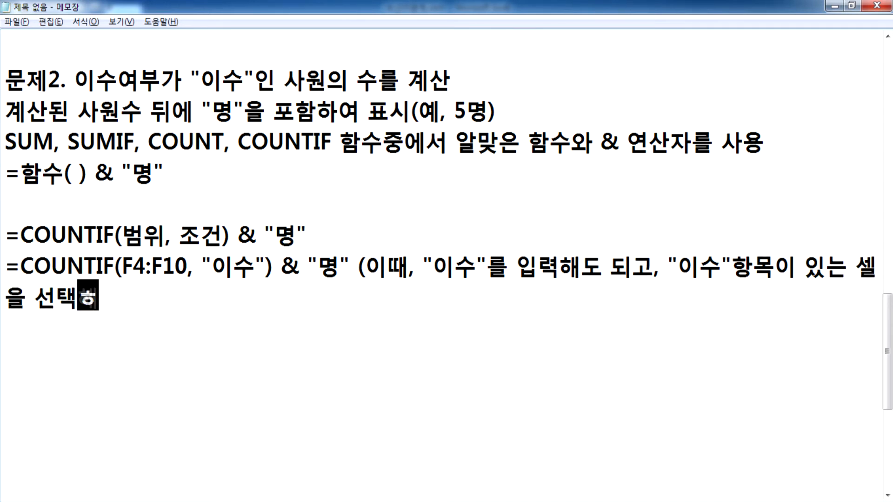
type("무")
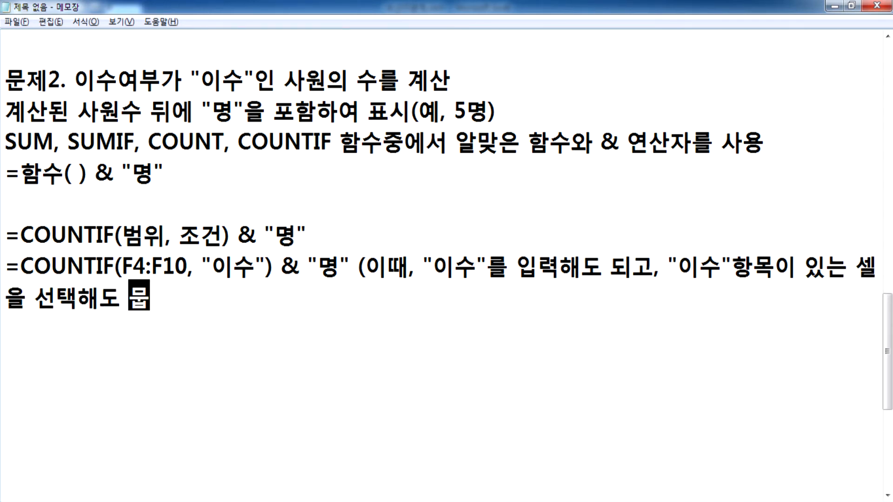
type("관하다. ")
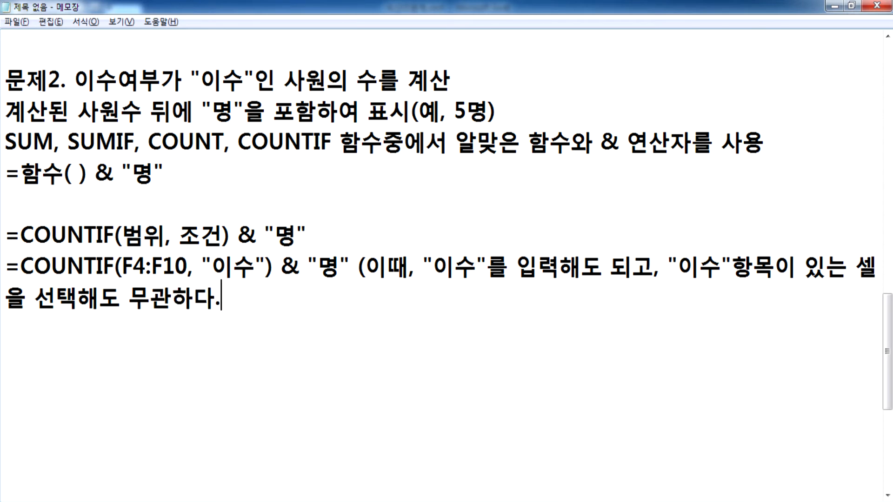
Step: Finish the parenthetical note with the text 그러나 실무에서는 조건을 직접 입력하는 것이 좋다.)
type("그러나 셀")
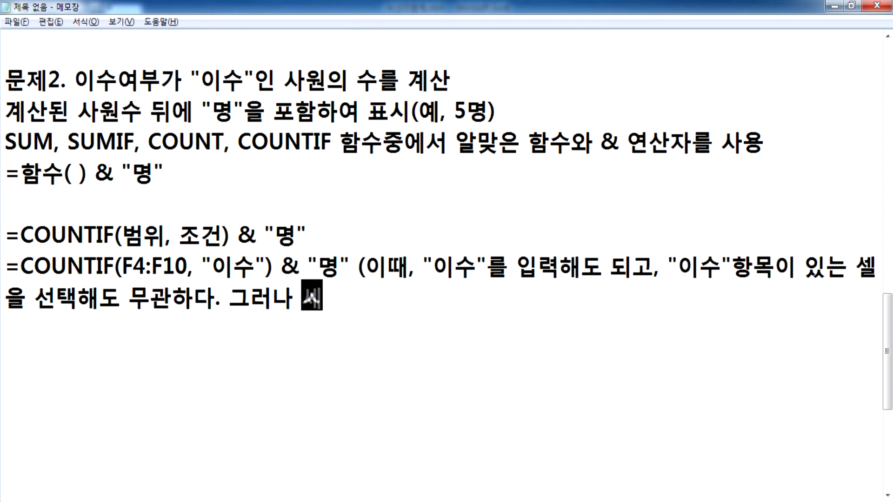
key("BackSpace")
key("BackSpace")
type("실무")
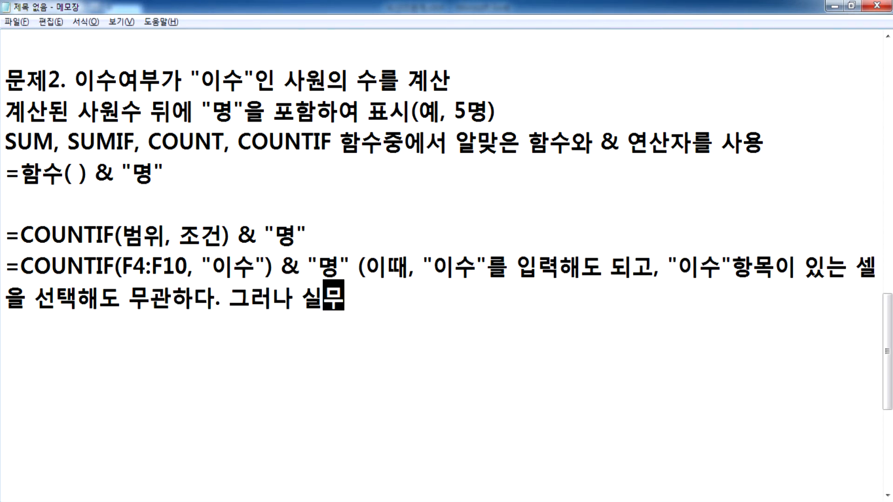
type("에서")
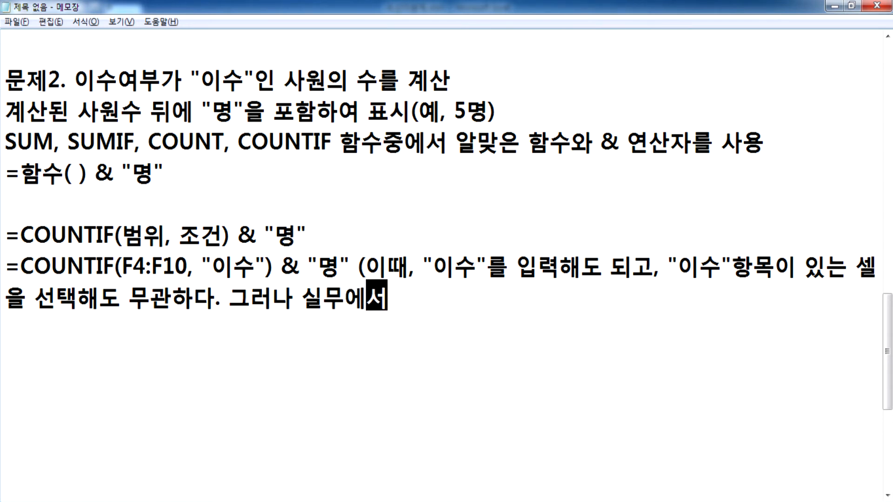
type("는 조건을 직")
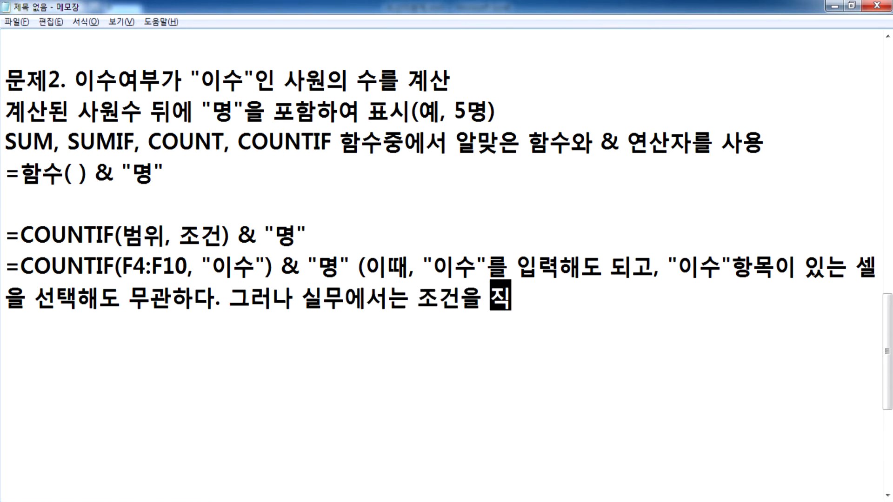
type("접 입력하는 것")
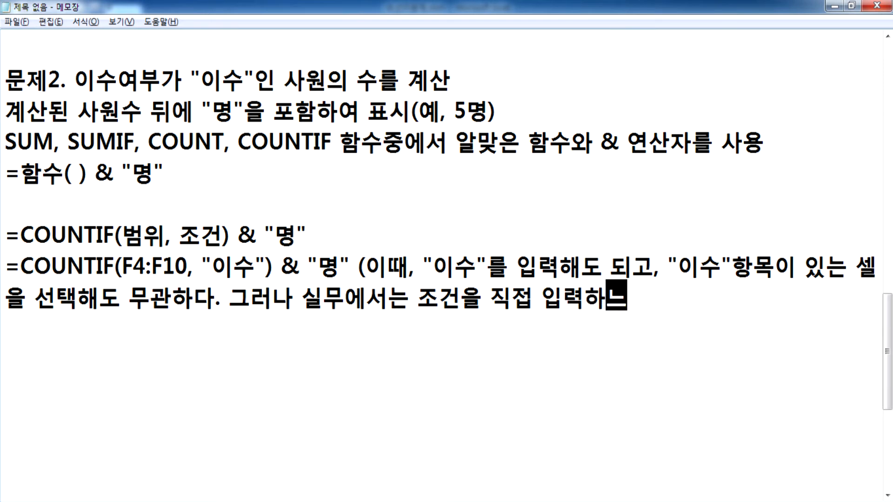
type("이 좋다)")
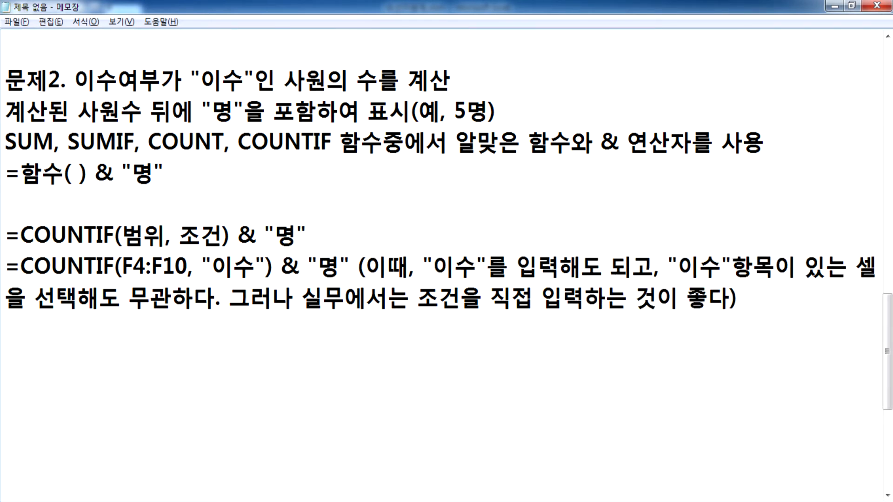
key("Left")
type(".")
left_click(274, 269)
Step: Switch to Excel, commit the COUNTIF formula in I4 and enter 이수 in K4
key("alt+Tab")
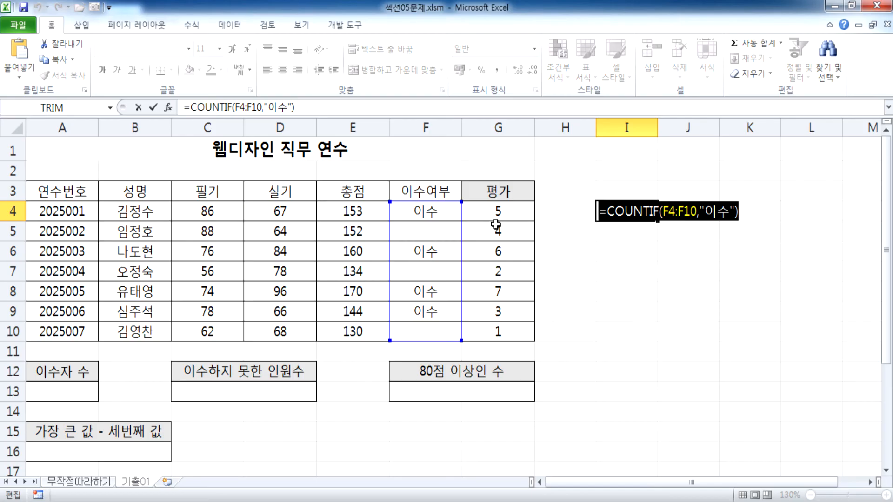
key("ctrl+Return")
left_click(762, 217)
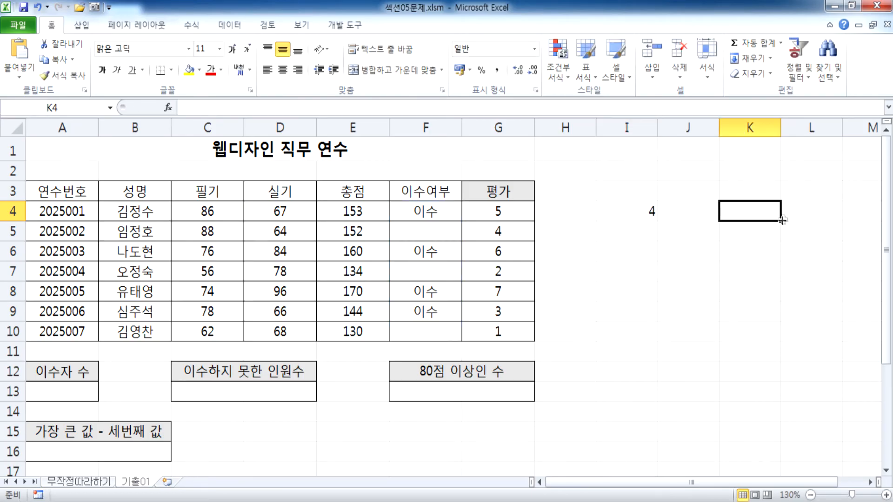
type("이수")
key("Return")
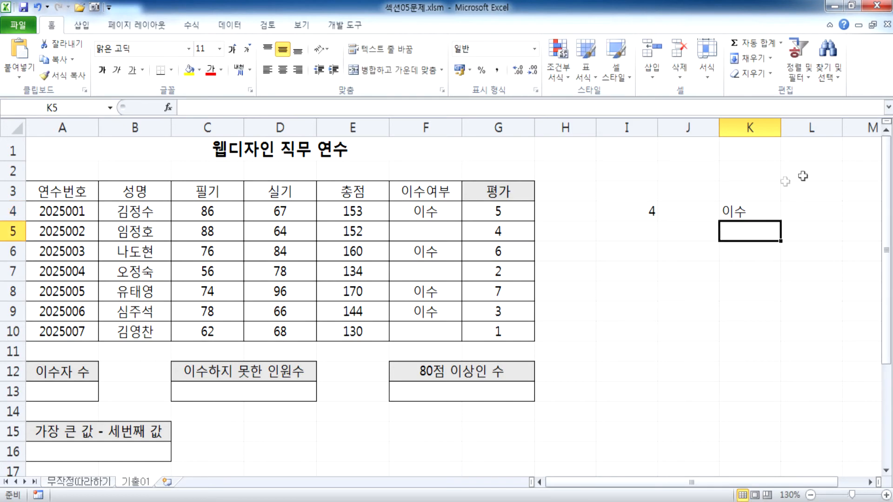
left_click(749, 216)
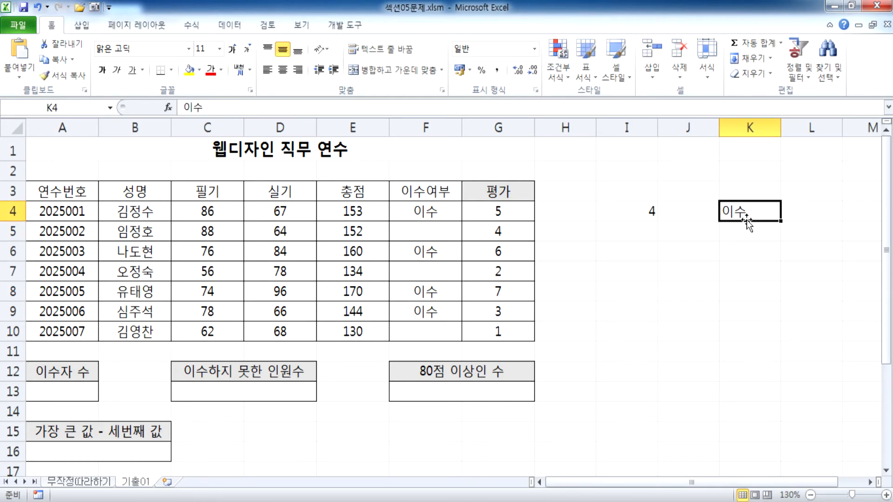
left_click_drag(431, 213, 428, 331)
left_click(420, 207)
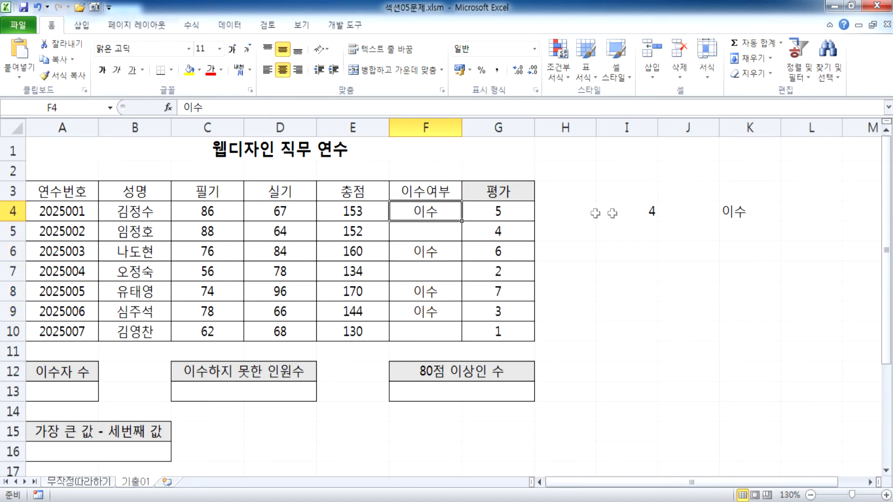
Step: Replace the "이수" criterion of the COUNTIF formula in I4 with a reference to cell F4
left_click(624, 209)
key("F2")
left_click_drag(698, 213, 735, 211)
key("BackSpace")
type(",")
left_click(424, 209)
key("Return")
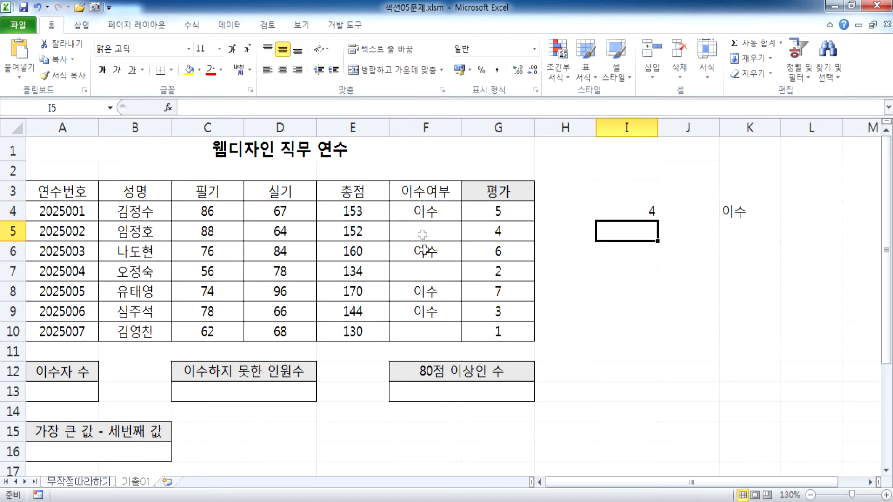
Step: Test the formula's cell reference by changing F4 to 보류 and then clearing F4
left_click(628, 210)
left_click(406, 216)
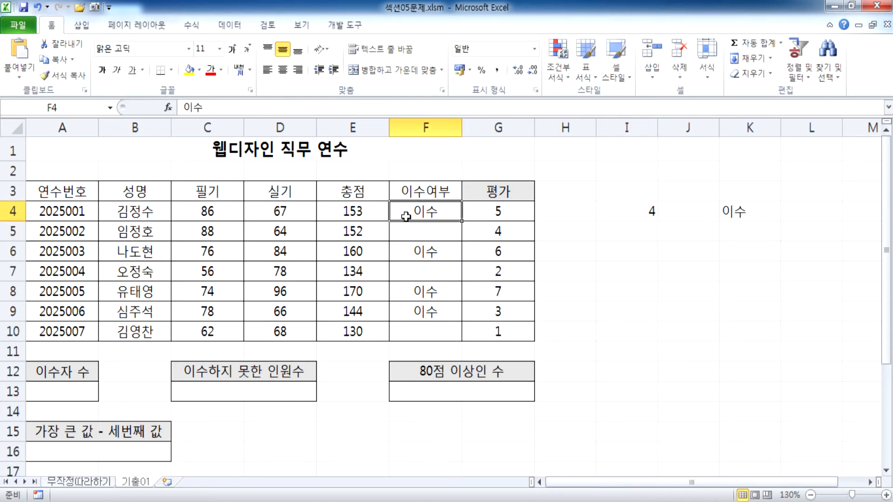
type("보류")
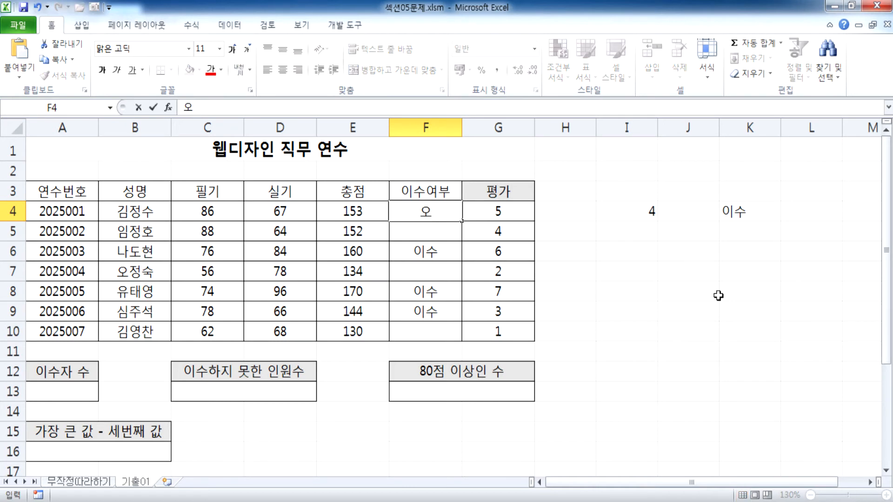
key("Return")
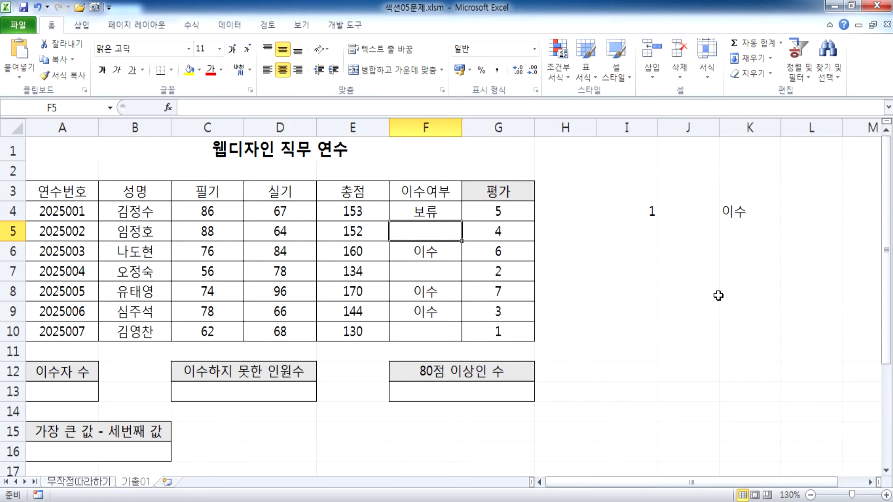
key("Up")
key("Delete")
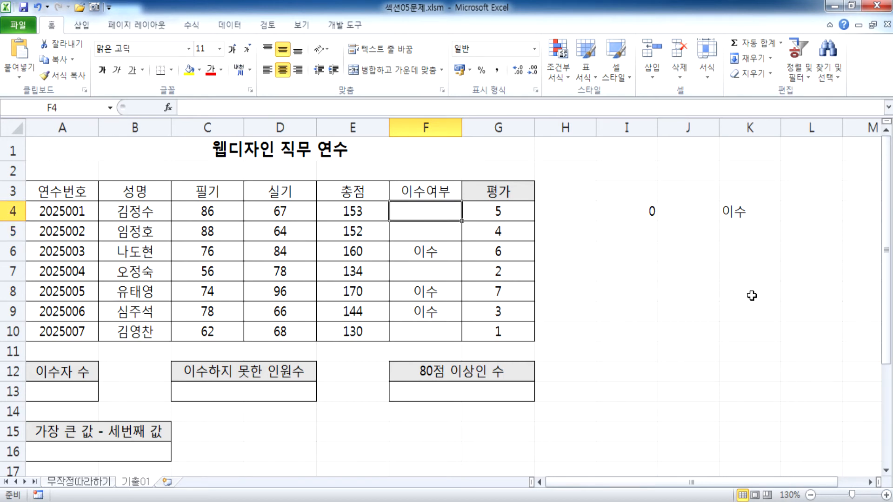
Step: Examine the COUNTIF formula in I4 and the 이수여부 cells it refers to while F4 is empty
left_click(652, 211)
double_click(652, 212)
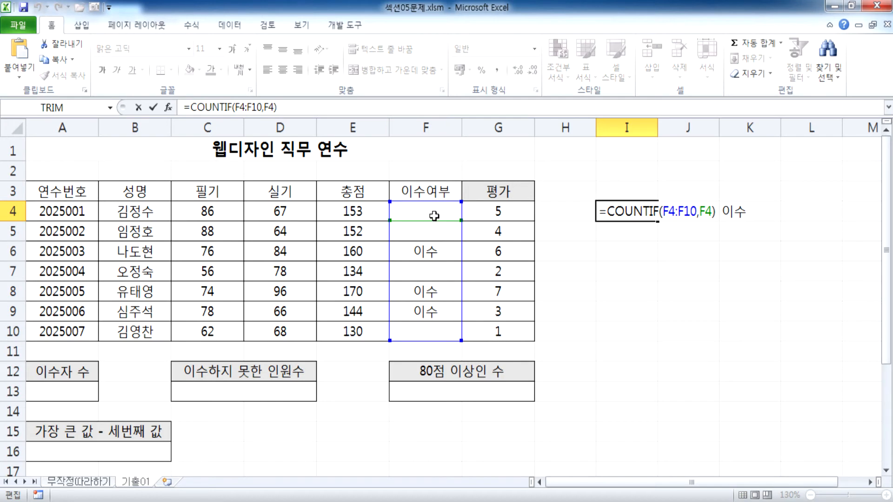
key("Escape")
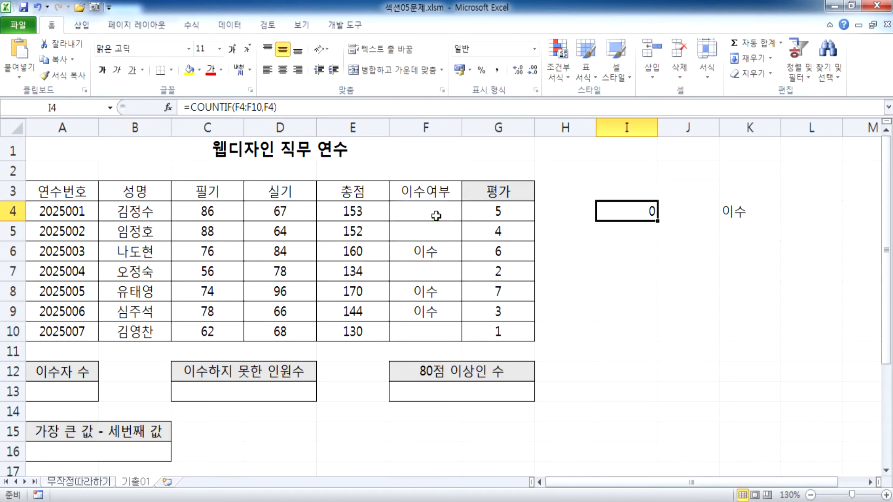
left_click(450, 235)
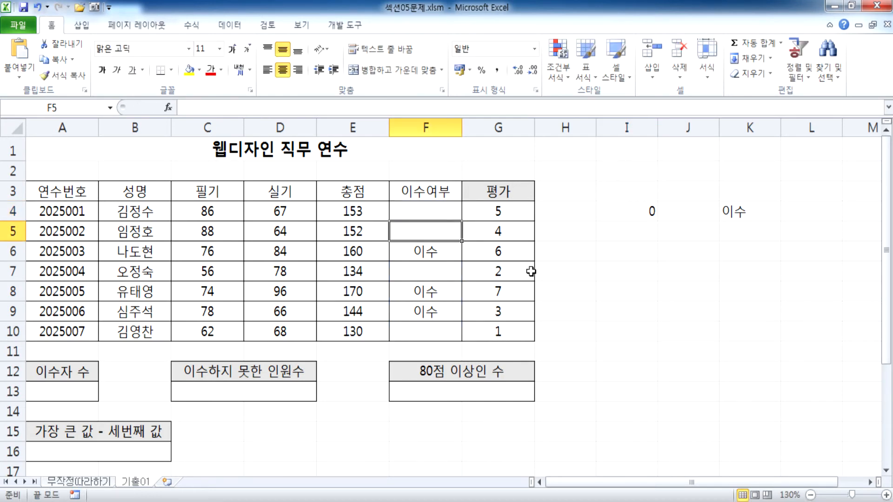
key("Down")
key("Down")
key("Down")
key("Down")
key("Down")
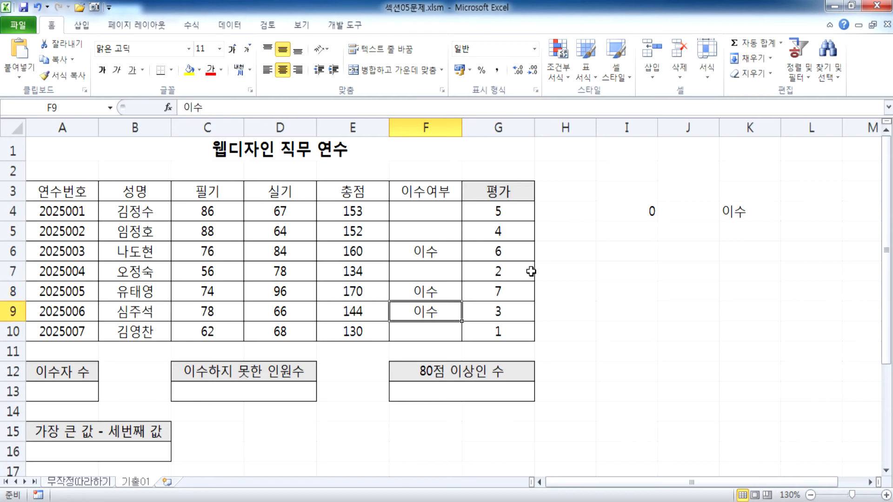
key("Up")
key("Up")
key("Up")
key("Up")
key("Up")
key("Up")
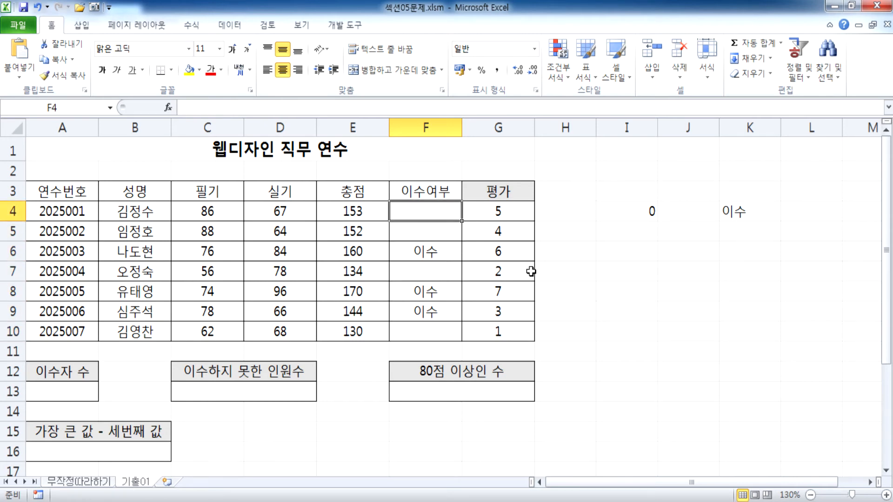
key("Right")
key("Right")
key("Right")
key("F2")
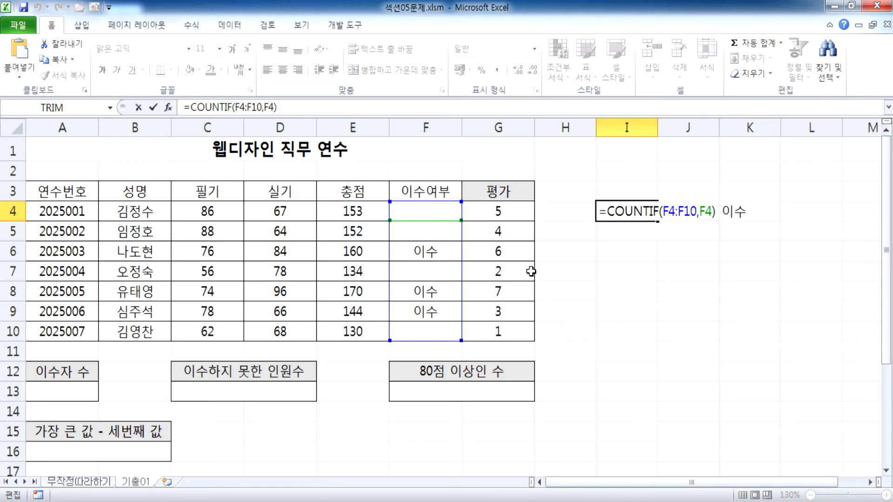
key("ctrl+Return")
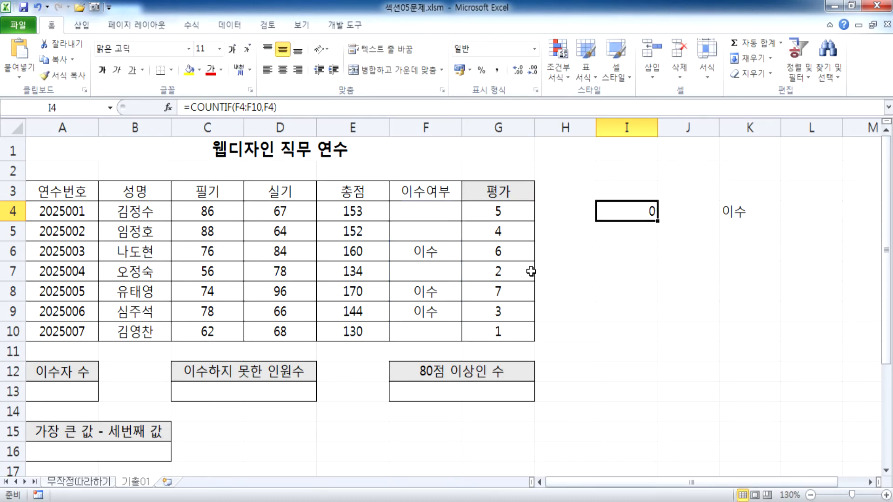
key("F2")
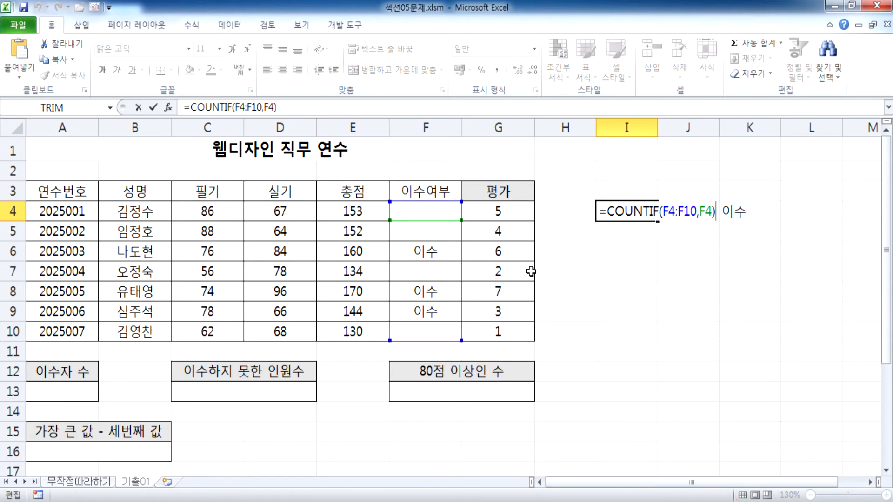
key("ctrl+Return")
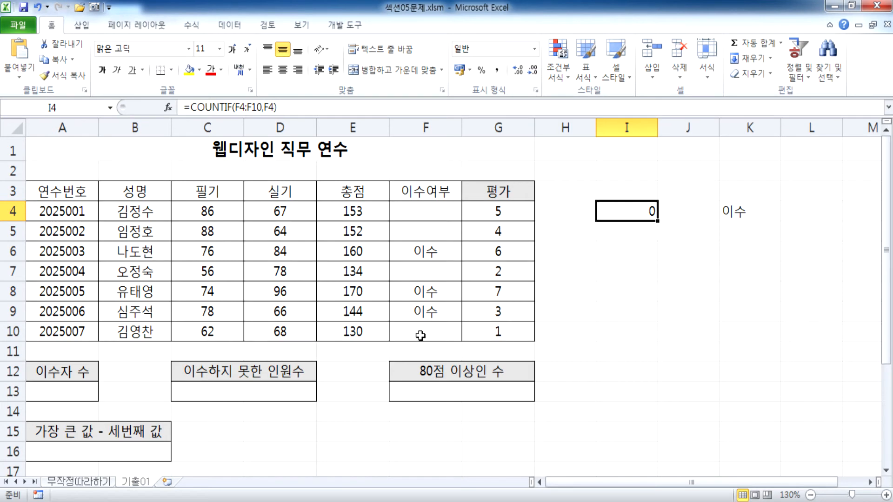
Step: Undo the clearing of F4 and the 보류 entry so the cell contains 이수
key("ctrl+z")
key("ctrl+z")
key("ctrl+z")
key("ctrl+z")
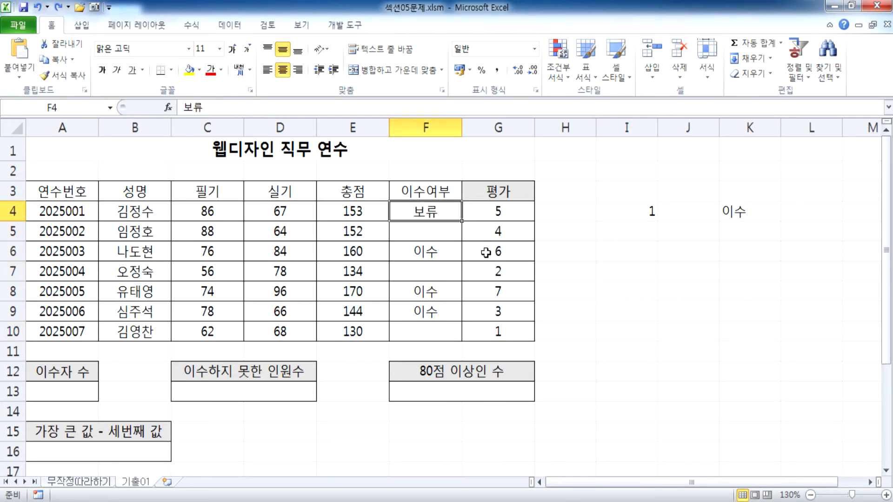
key("ctrl+y")
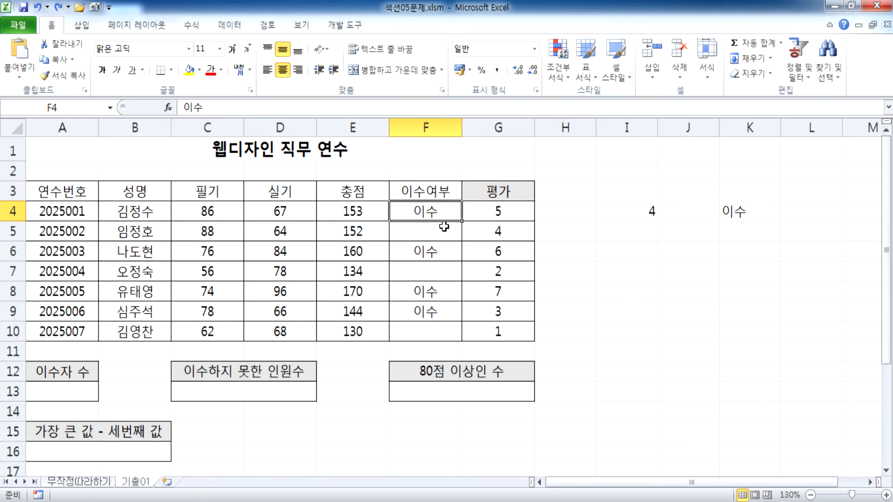
Step: Replace the F4 criterion of the COUNTIF formula in I4 with the literal text "이수"
left_click(626, 214)
key("F2")
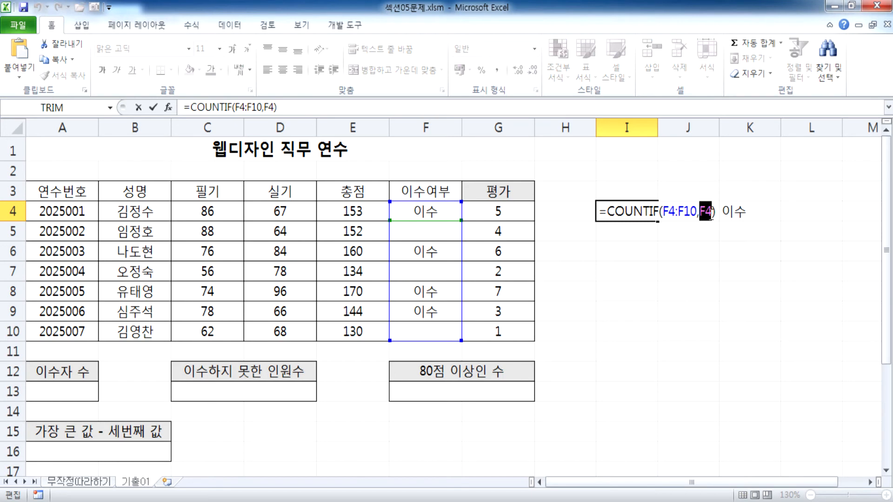
left_click_drag(710, 215, 711, 215)
type("\"DLTN")
key("BackSpace")
key("BackSpace")
key("BackSpace")
key("BackSpace")
key("Hangul")
type("이수\"")
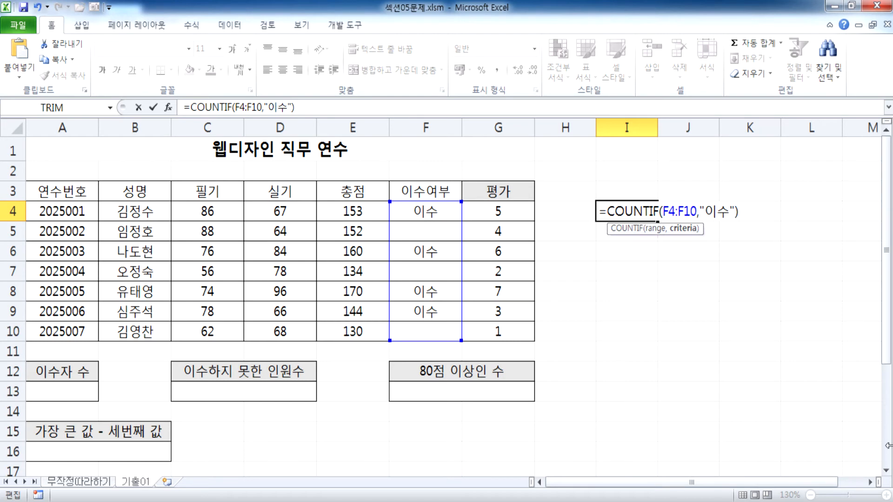
key("Return")
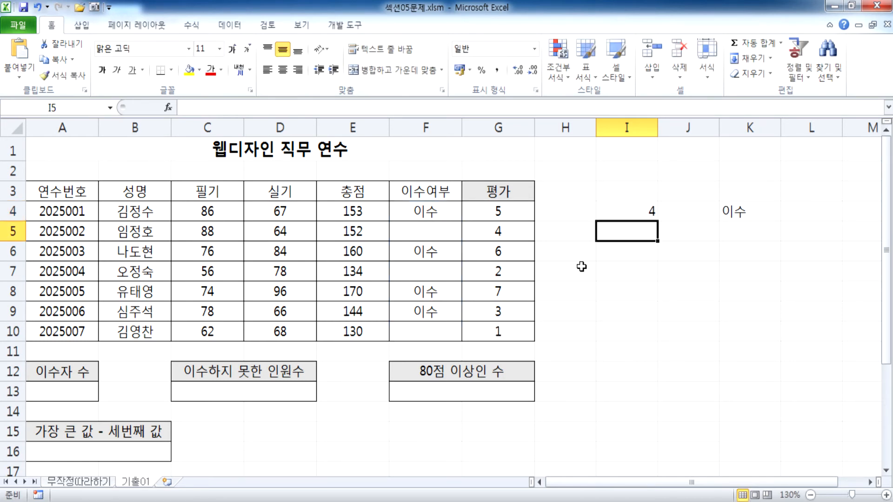
Step: Copy the formula =COUNTIF(F4:F10, "이수") & "명" from the Notepad notes into cell A13 under 이수자 수 in Excel
key("alt+Tab")
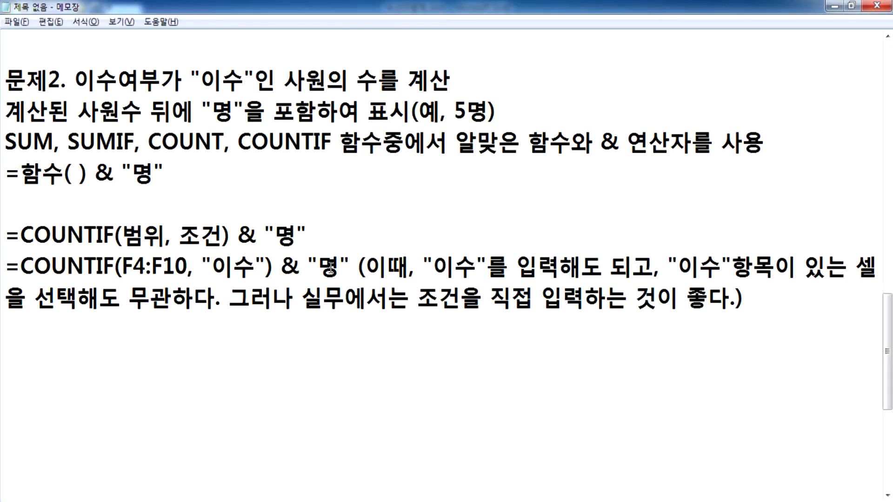
left_click_drag(347, 266, 2, 274)
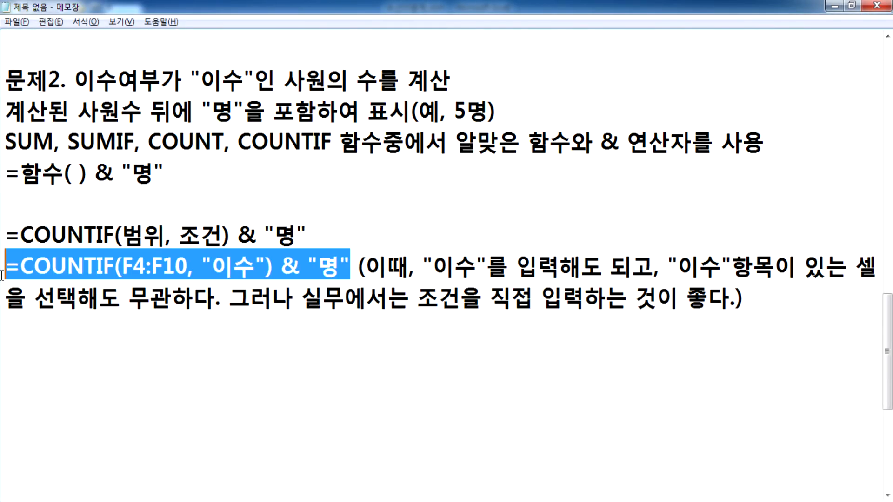
key("ctrl+c")
key("alt+Tab")
left_click(43, 391)
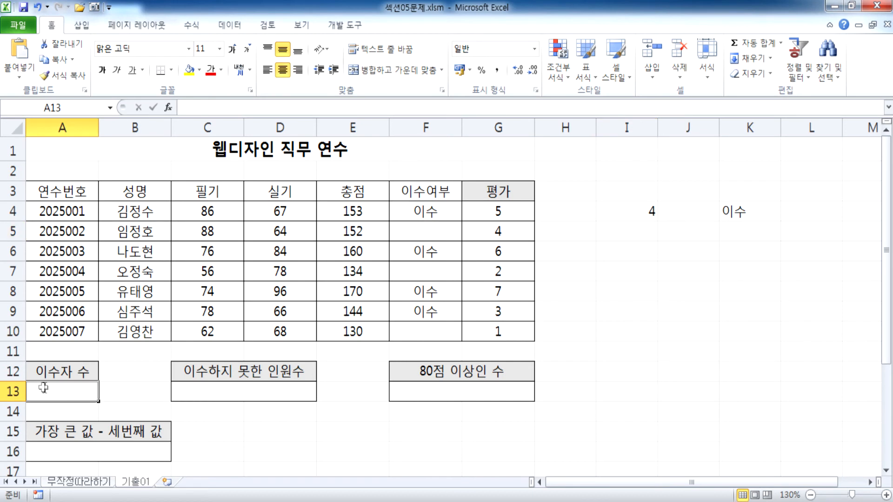
key("ctrl+v")
key("Return")
key("Up")
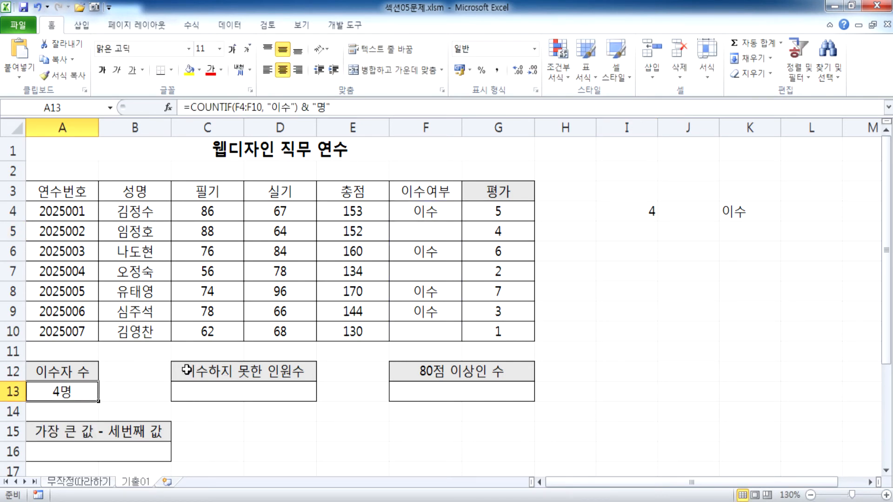
Step: Switch to the Notepad notes and add the heading "문제3. 이수하지 못한 사원의 수를 계산하여 표시" below the 문제2 notes
left_click(222, 385)
key("alt+Tab")
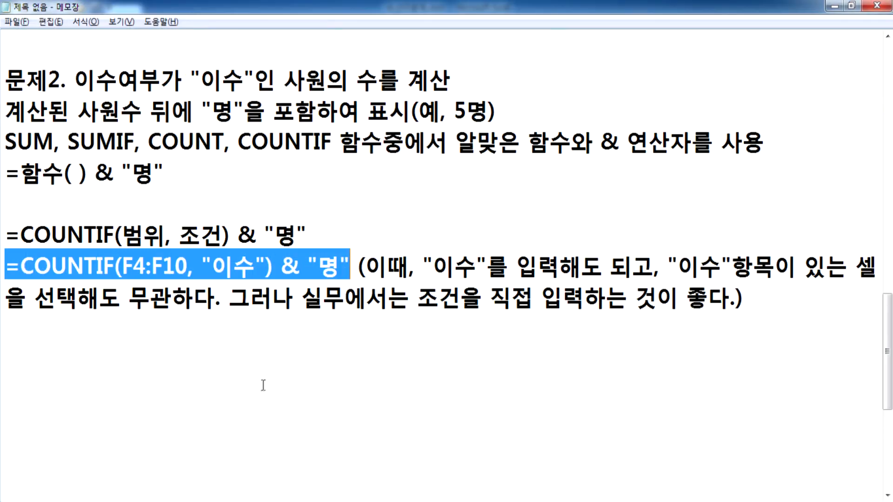
left_click(140, 342)
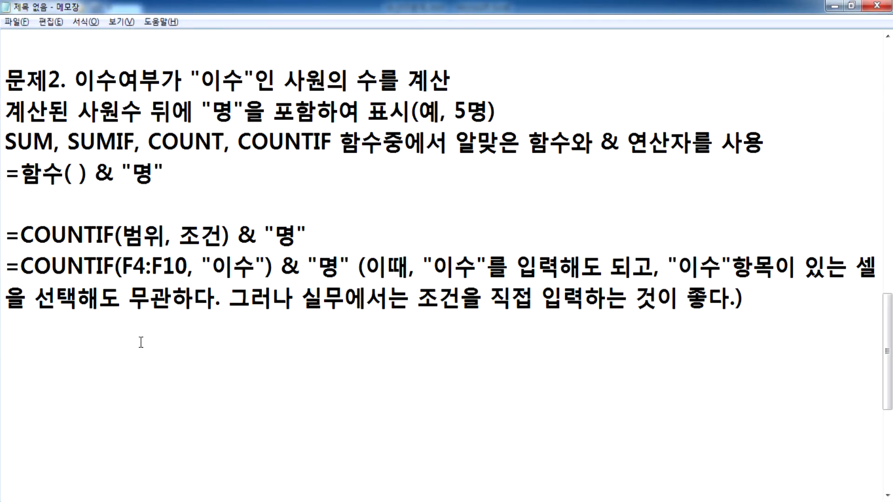
type("문제3")
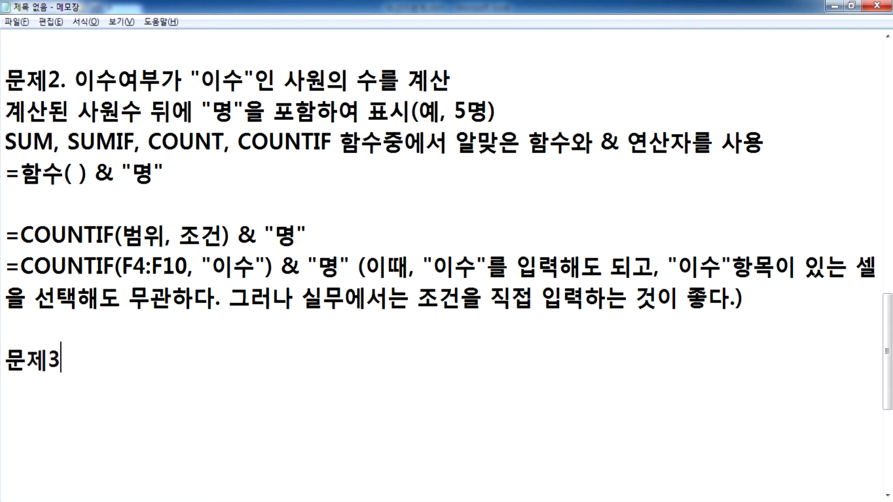
type(". 이수하지 못한 ㅅ")
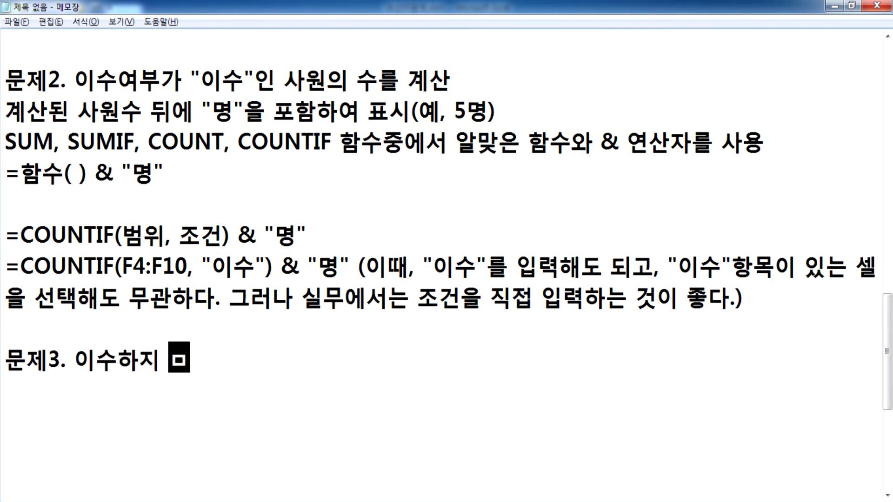
type("ㅏ워의")
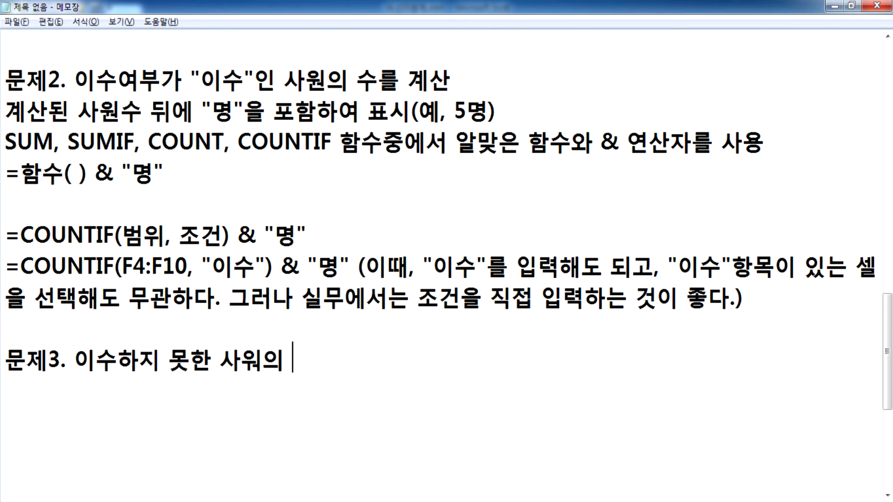
key("BackSpace")
key("BackSpace")
type("원")
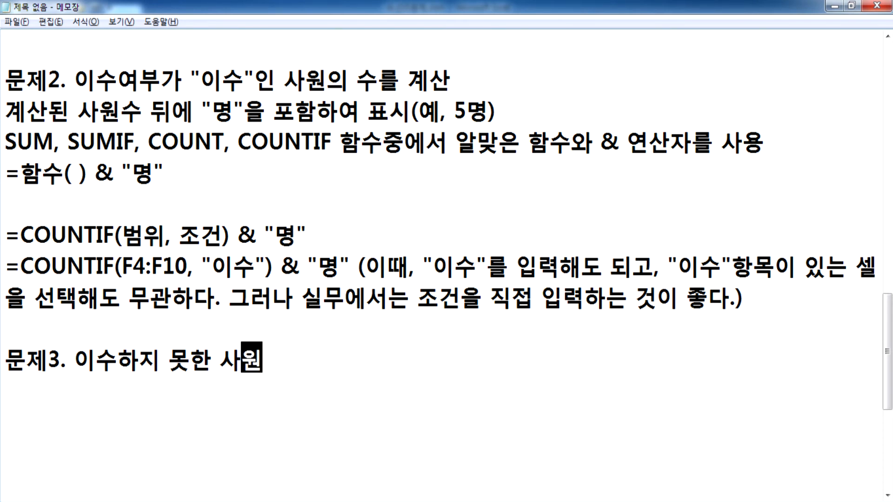
type("으ㅣ 수를 곗")
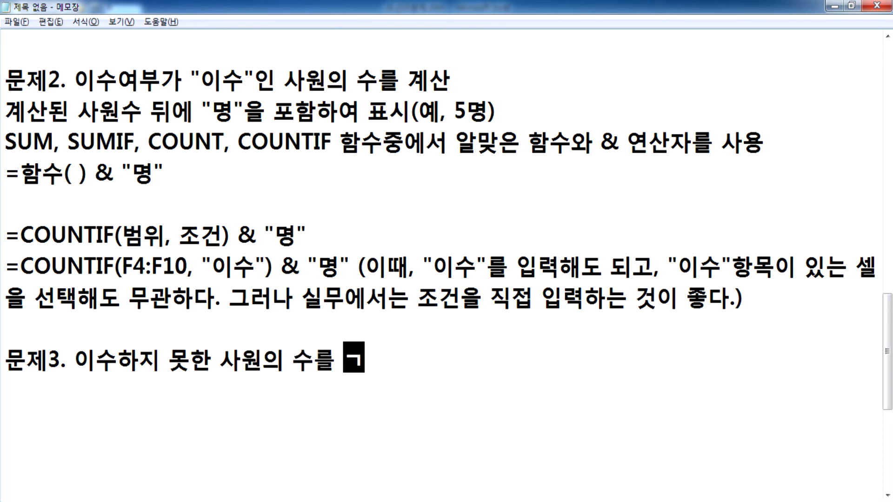
type("ㅏㄴ하여 표시")
key("Return")
scroll(148, 351, "down", 3)
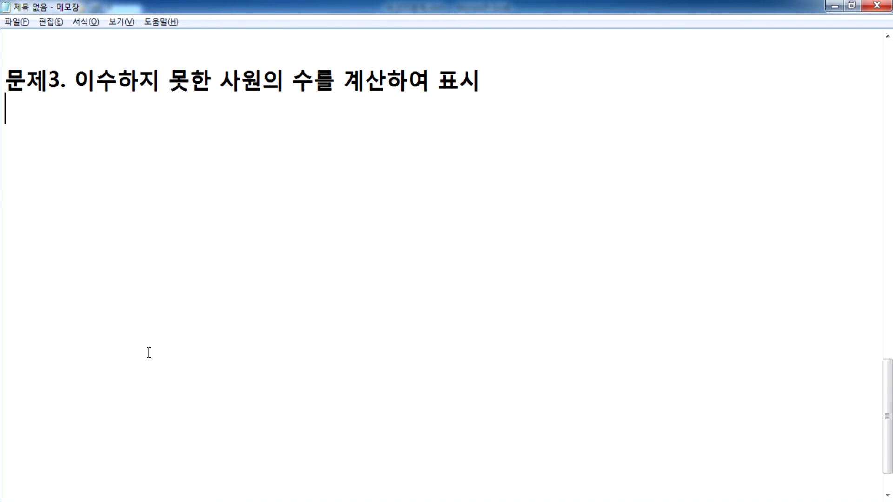
Step: Add the line "빈 칸이 이수하지 못한 사원이며, 사원 수 뒤에 "명"을 포함하여 표시 (예, 8명)" under the 문제3 heading
type("빈")
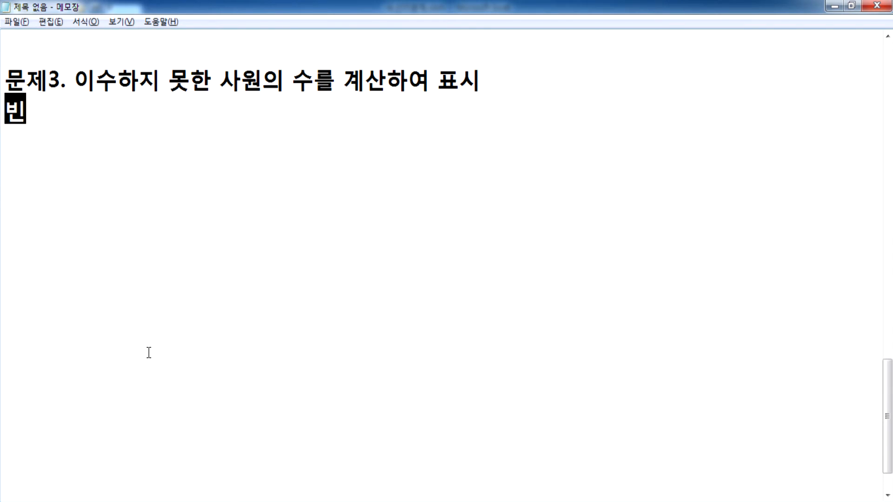
type(" 칸이 잇ㅜ하지 못하")
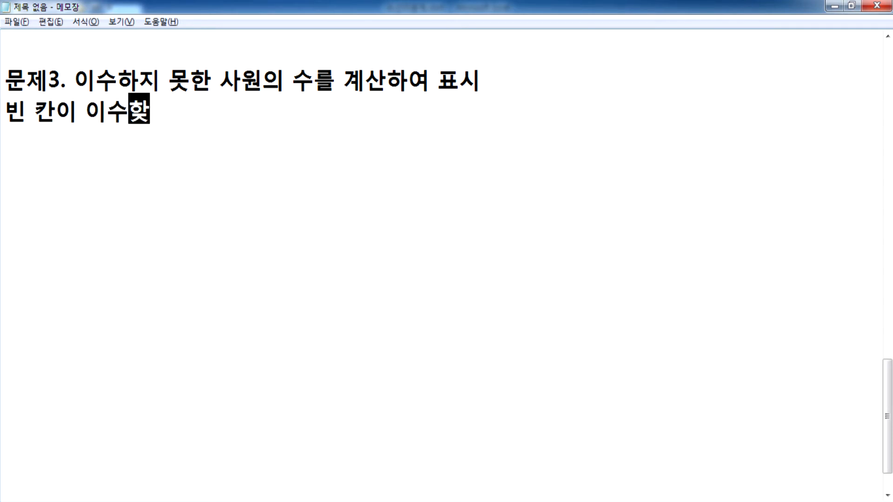
type("ㄴ 사원이며,")
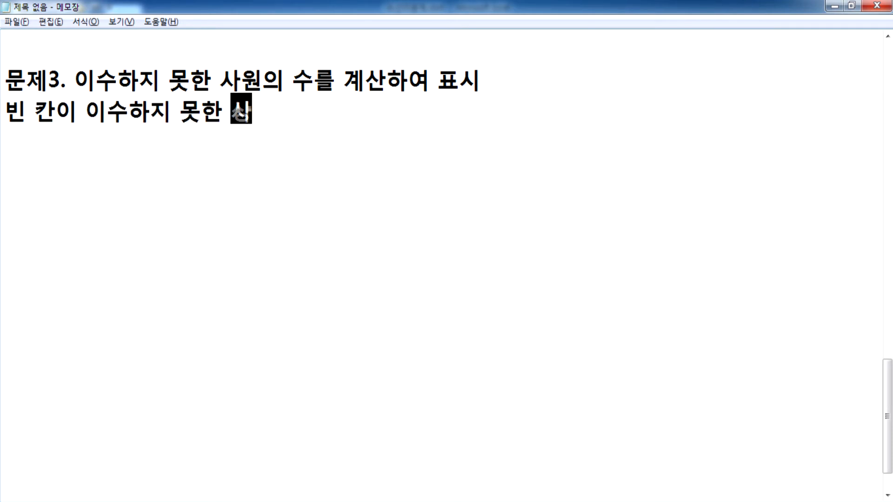
type(" 사원 수 ㄷ")
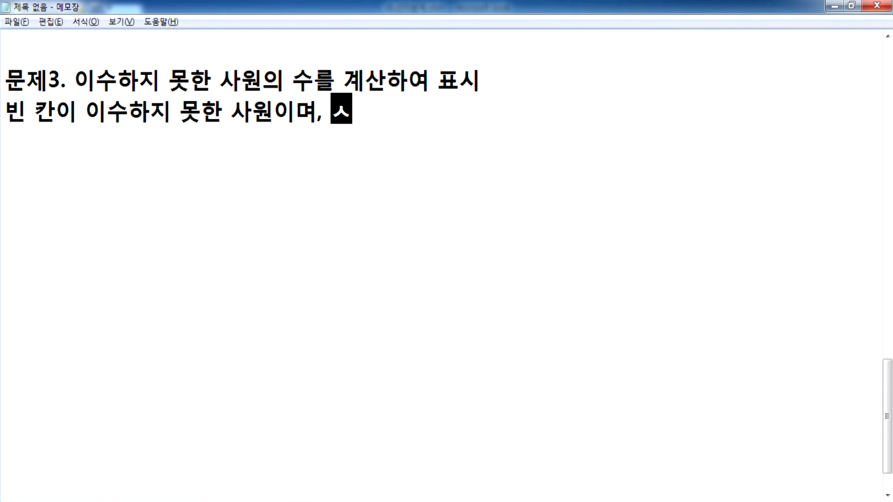
type("ㅟ에 ")
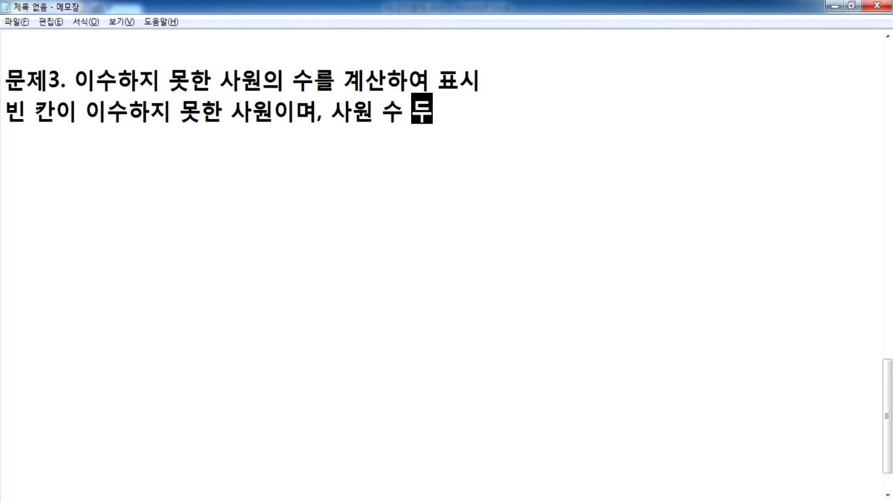
type("\"ㅁ")
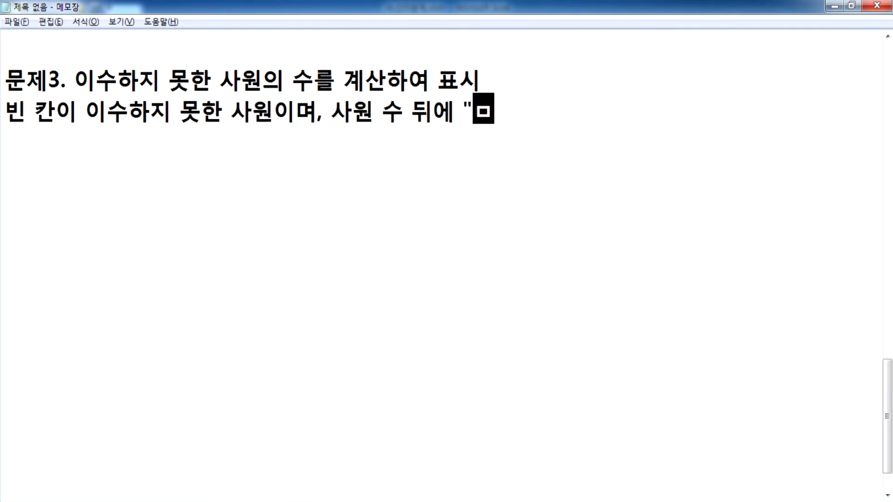
type("ㅕㅇ\"을")
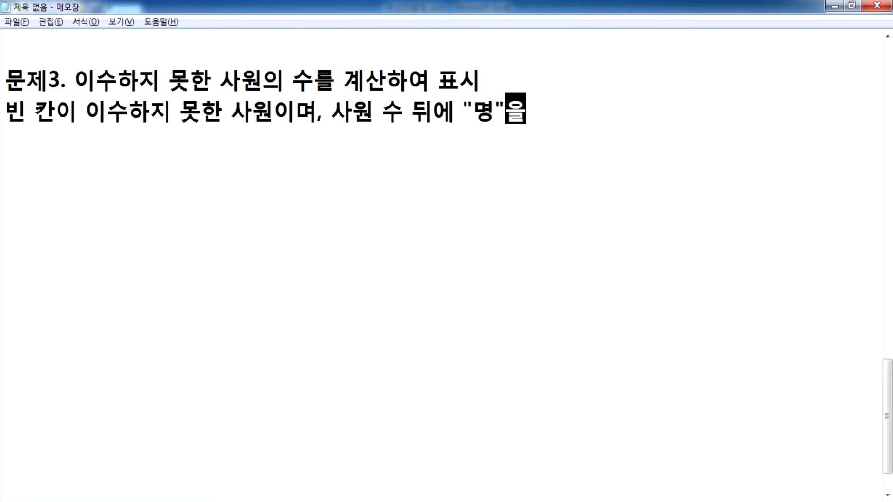
type(" 포함하여 표시")
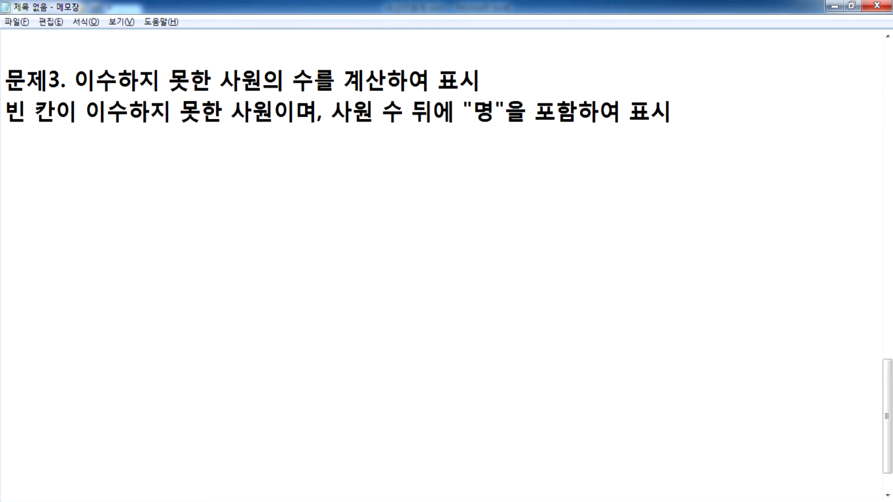
type(" (예,")
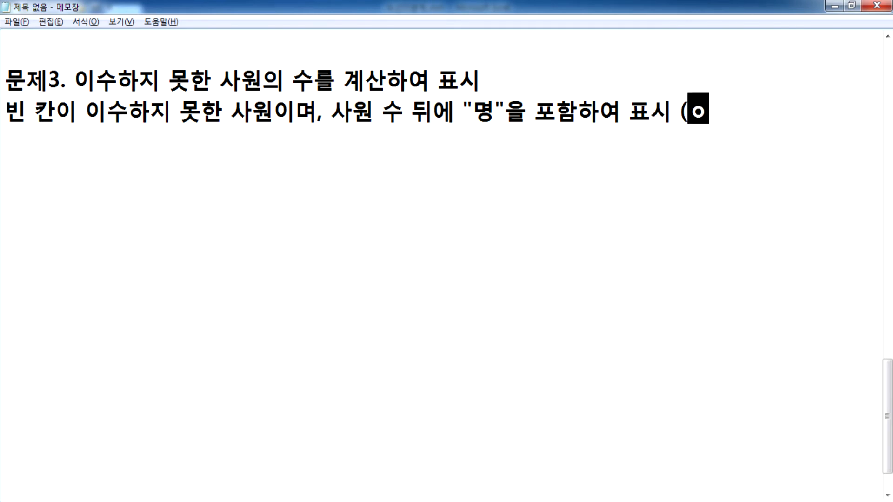
type(" 8명)")
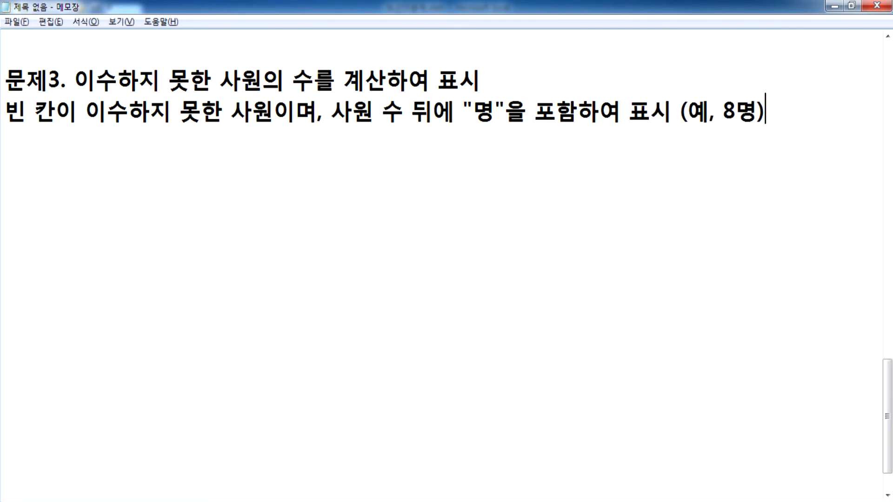
key("Return")
Step: Add the function hint "COUNT, COUNTA, COUNTBLANK 함수중에서 알맞은 함수와 & 연산자를 사용" as the third line of 문제3
type("COUNT")
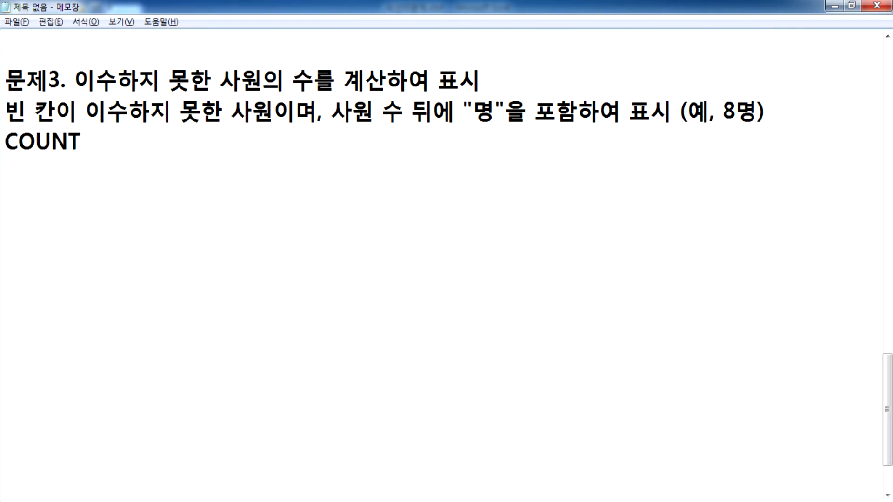
type(", COUNTA,")
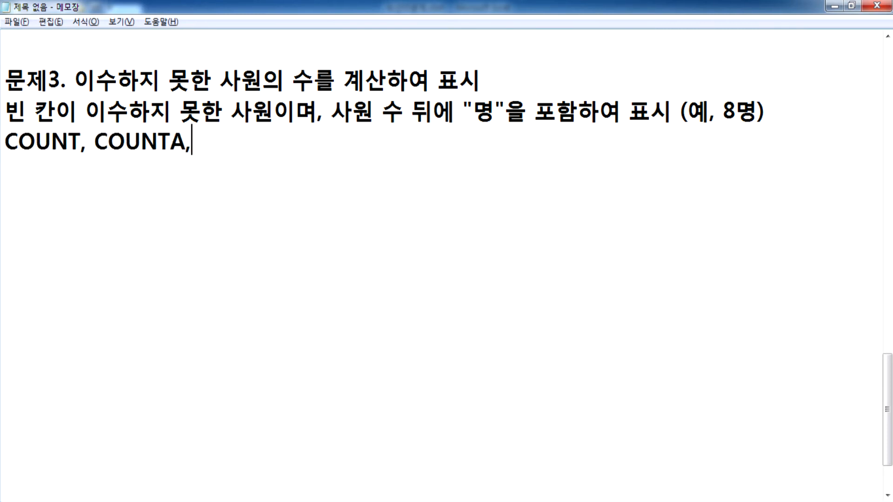
type(" CO")
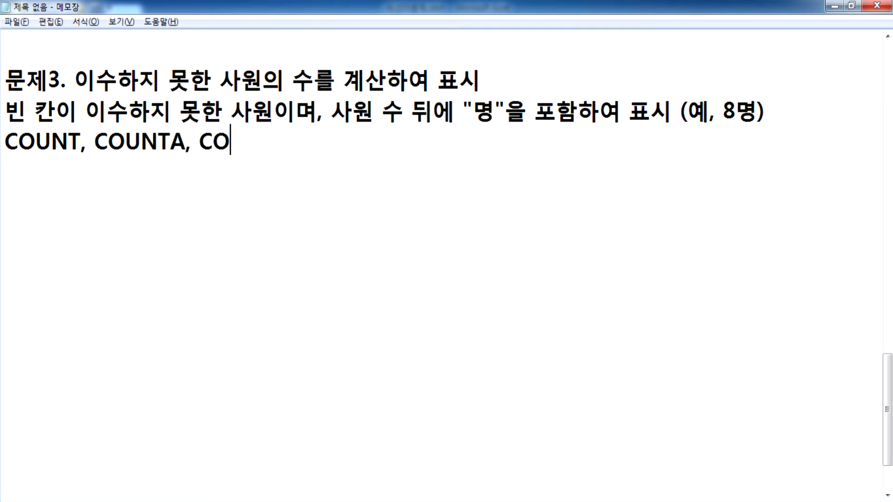
type("UNTBLANK ")
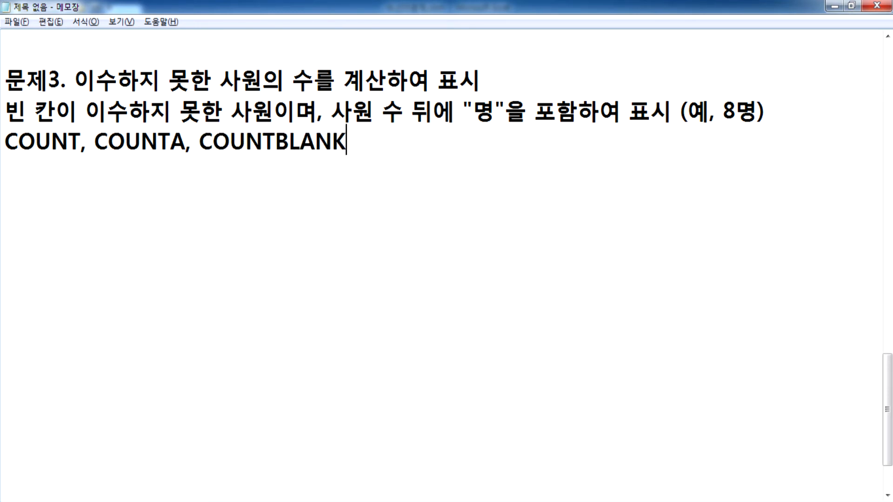
type("함수중에서")
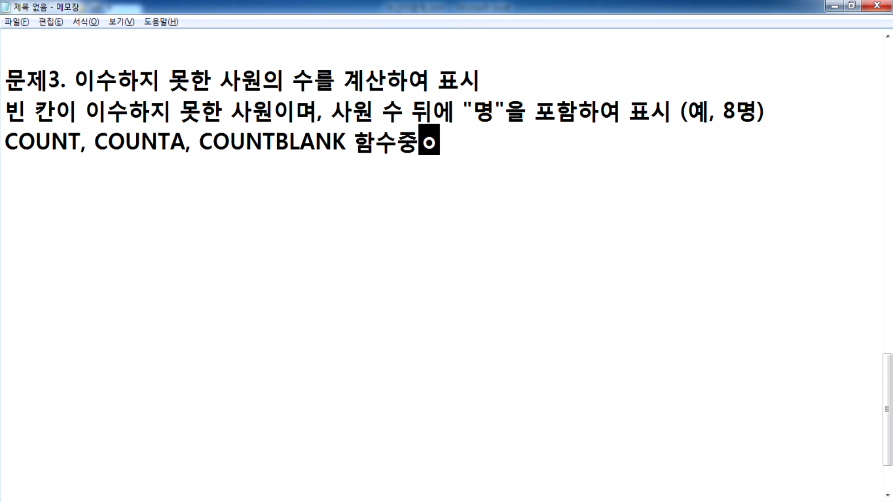
type(" 알맞은 함숭")
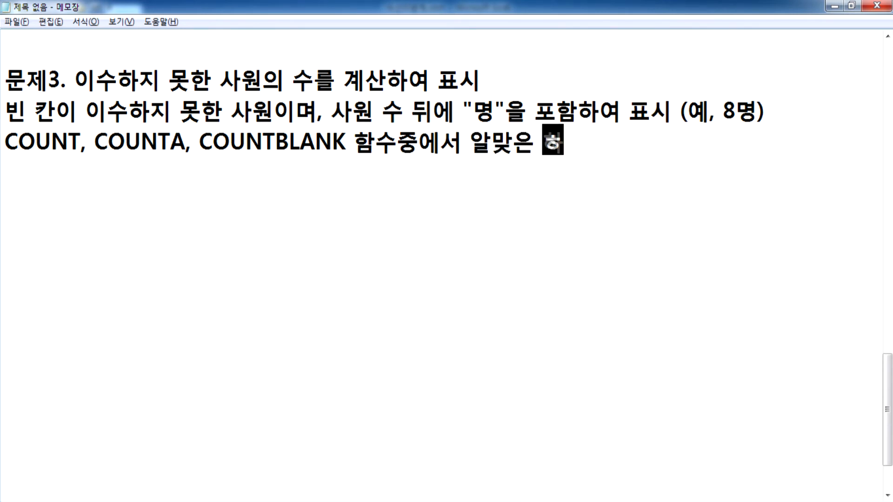
key("BackSpace")
type("와 &")
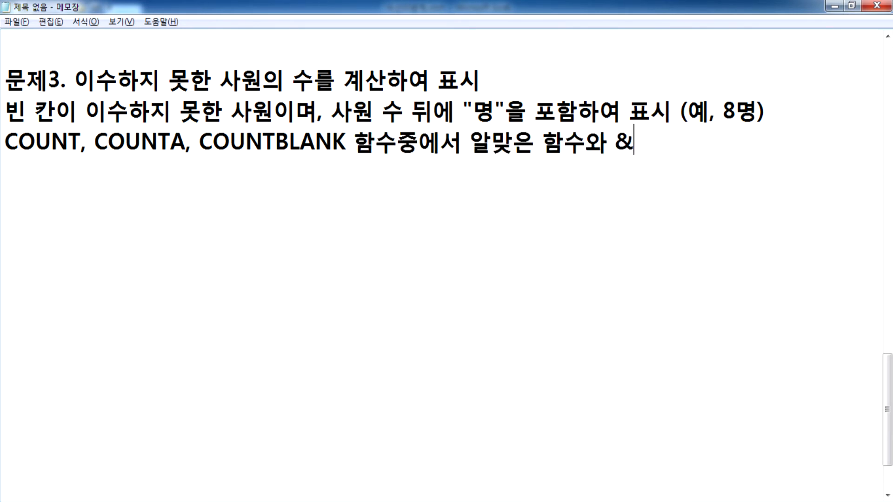
type(" ㅇㅕㄴ")
key("BackSpace")
key("BackSpace")
type("ㅕㄴ산자")
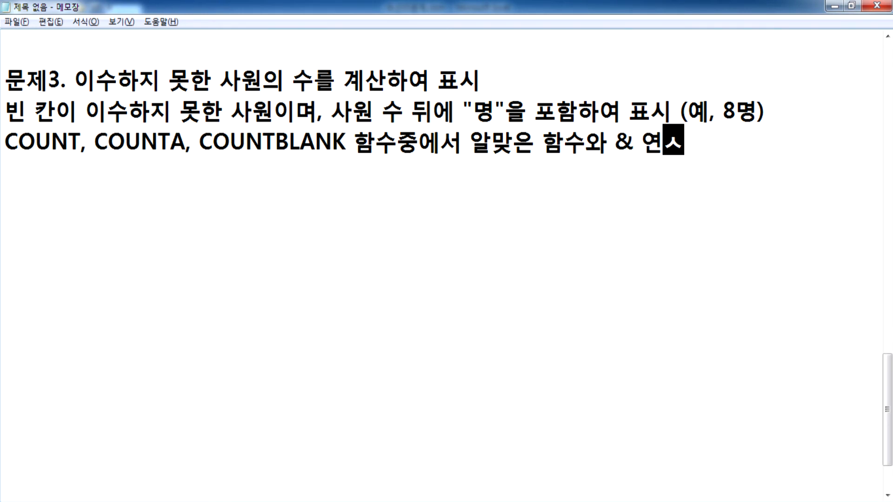
type("를 사용")
key("Return")
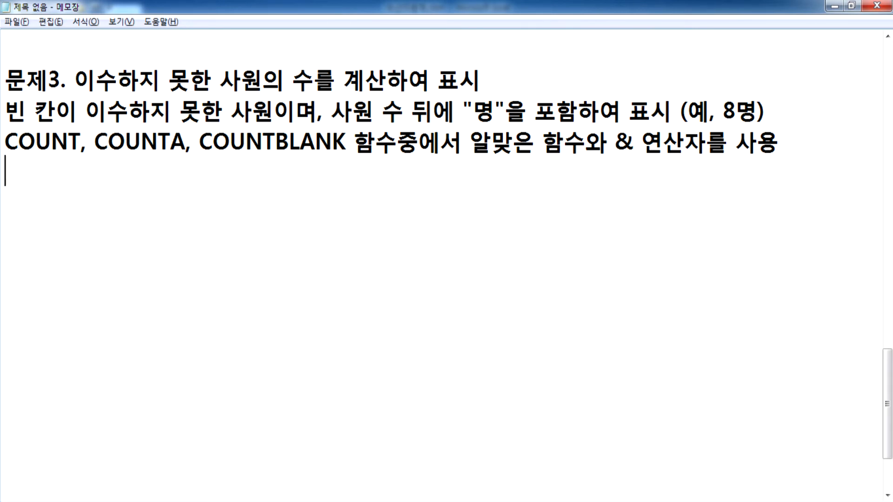
Step: Write the general formula =COUNTBLANK(범위) on the line below the 문제3 function hint
type("=COUNT")
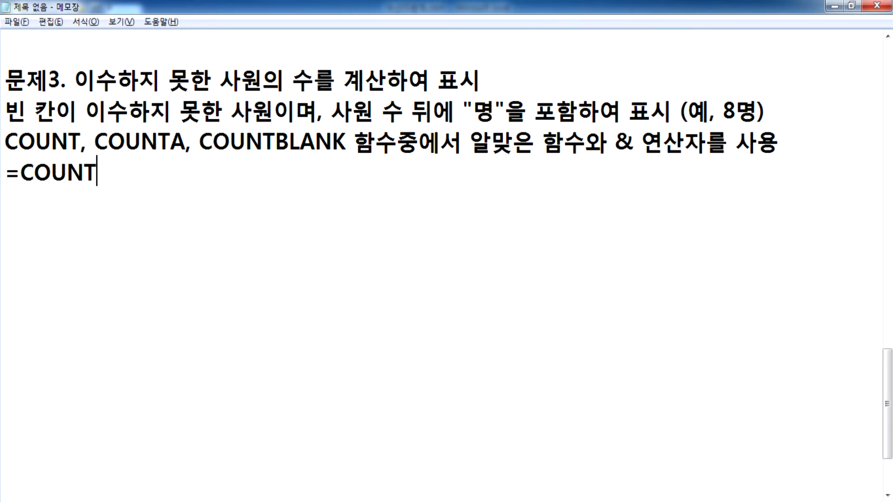
type("BLANK(범위)")
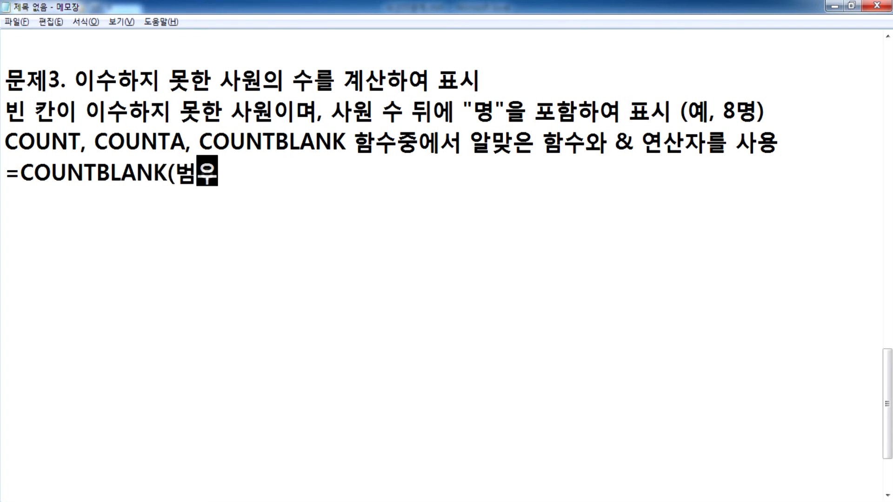